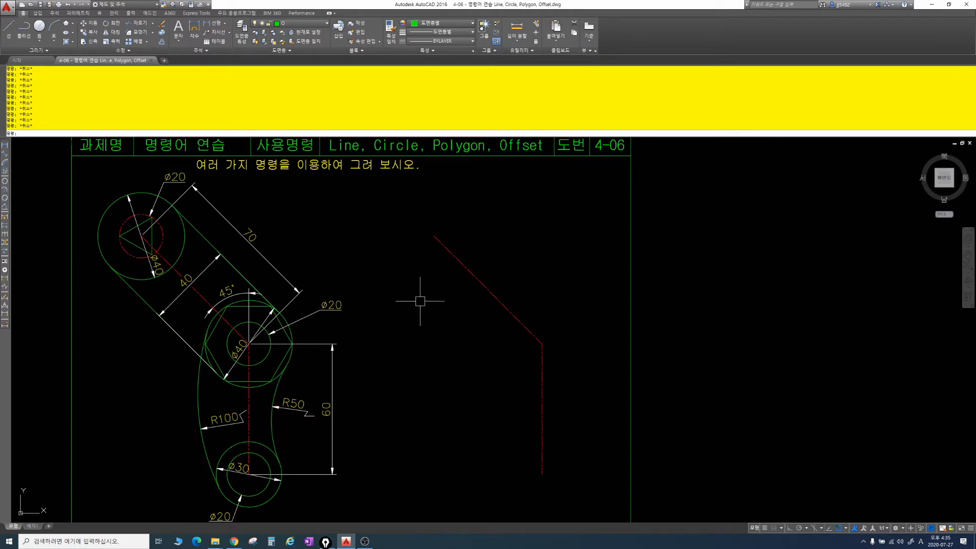
# Step: Draw a circle of radius 10 centred on the upper end of the red centreline in the empty drawing area
pyautogui.scroll(1, 416, 237)
pyautogui.moveTo(417, 236); pyautogui.dragTo(567, 272, button='middle')
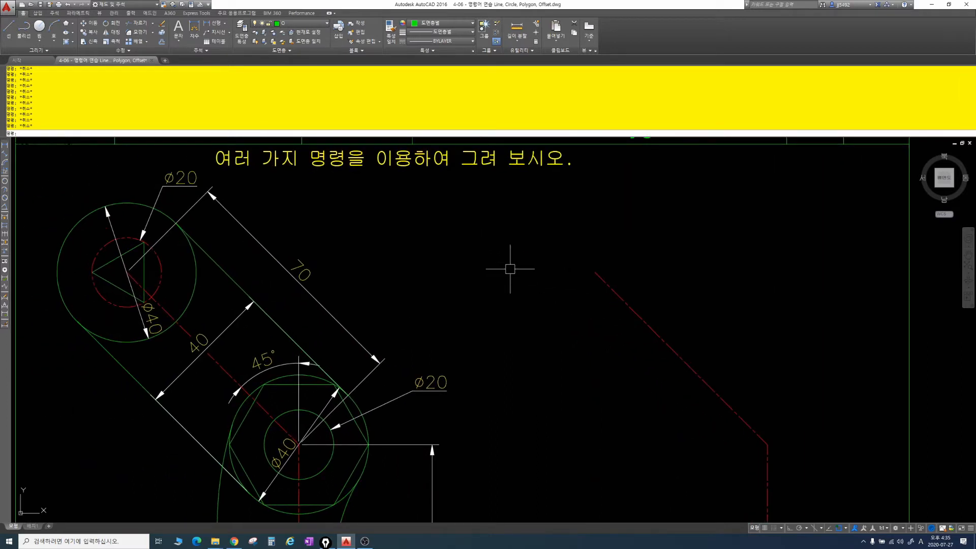
pyautogui.write('c')
pyautogui.press('Return')
pyautogui.click(595, 272)
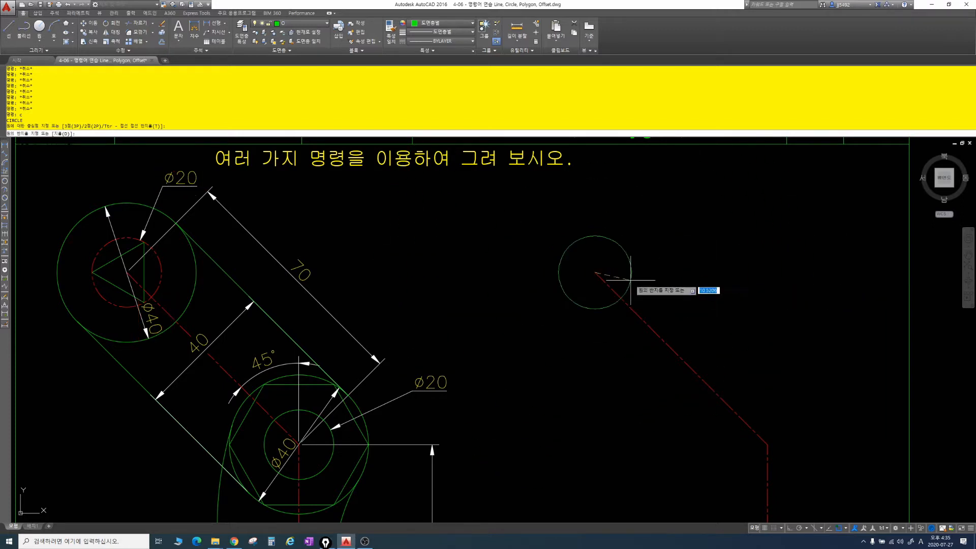
pyautogui.write('0')
pyautogui.press('Return')
pyautogui.press('Escape')
pyautogui.press('Escape')
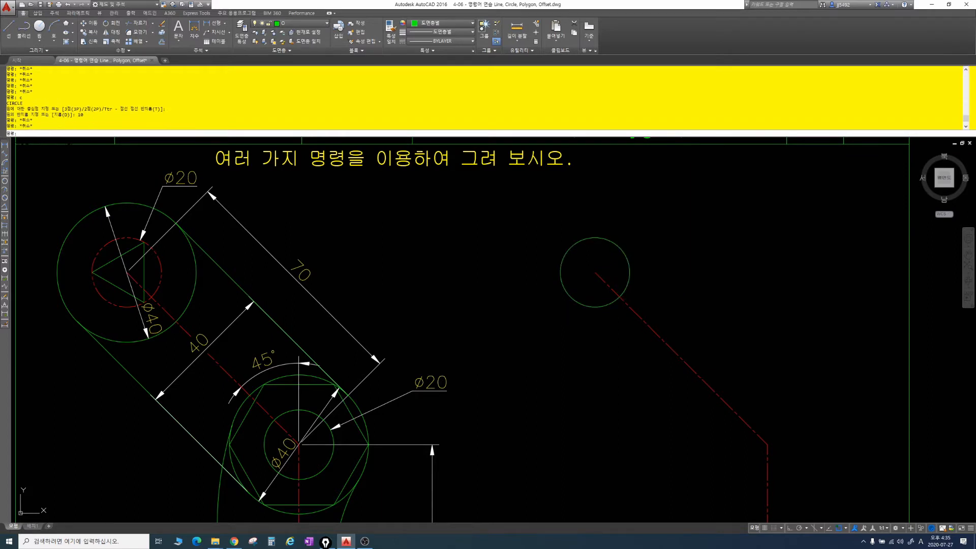
# Step: Add a concentric circle of radius 20 around the small circle at the centreline's upper end
pyautogui.write('c')
pyautogui.press('Return')
pyautogui.click(595, 272)
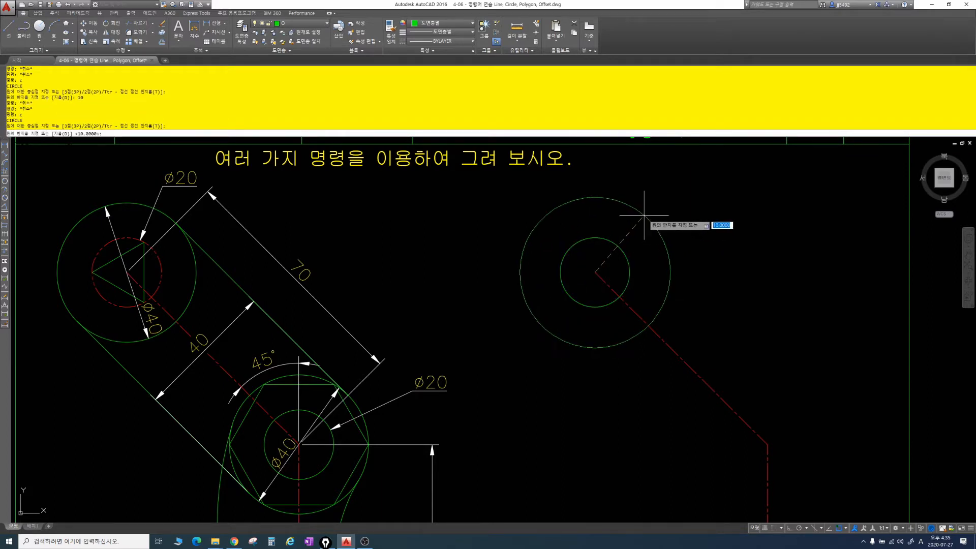
pyautogui.write('20')
pyautogui.press('Return')
pyautogui.press('Escape')
pyautogui.press('Escape')
pyautogui.press('Escape')
pyautogui.press('Escape')
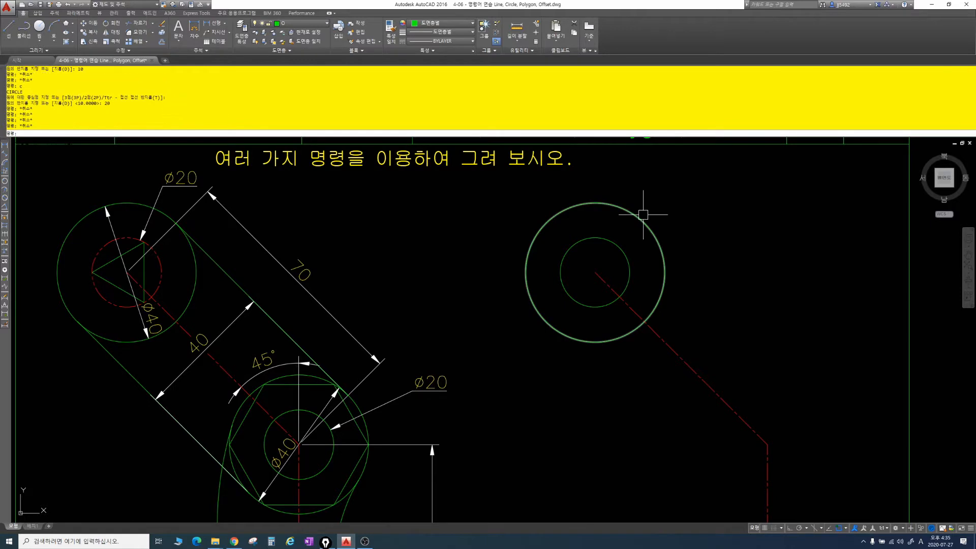
# Step: Draw a 3-sided polygon inscribed in the radius 10 circle, pointing left with its opposite side vertical, placing a vertex with the Nearest snap
pyautogui.press('Return')
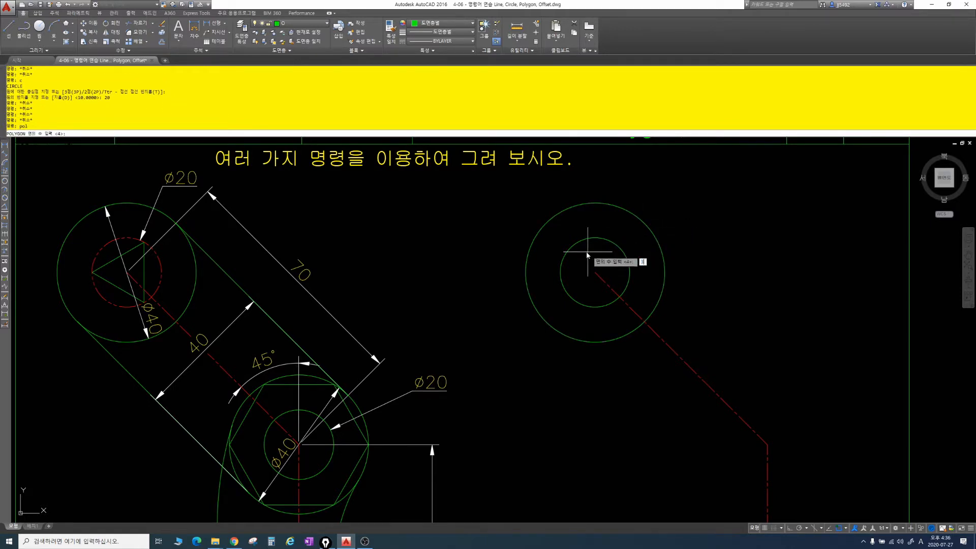
pyautogui.write('3')
pyautogui.press('Return')
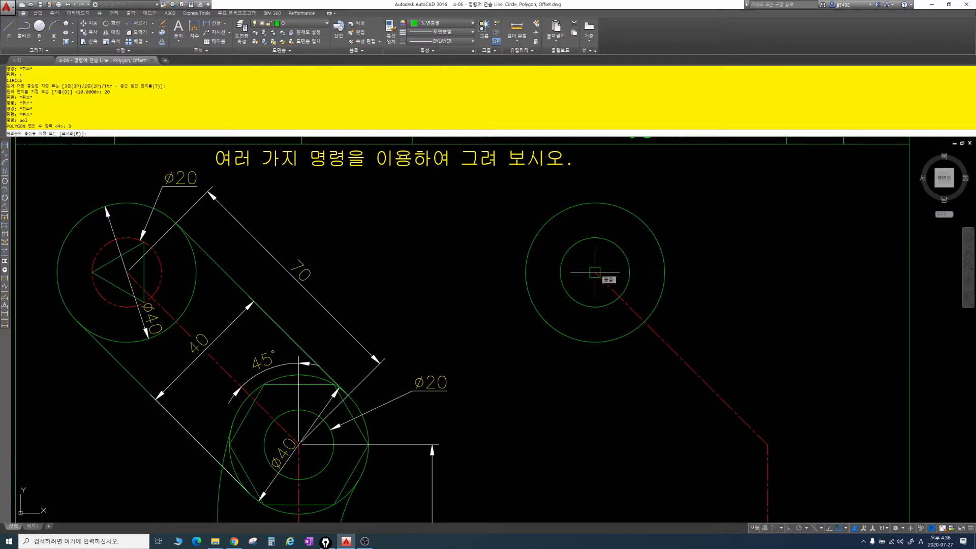
pyautogui.click(594, 272)
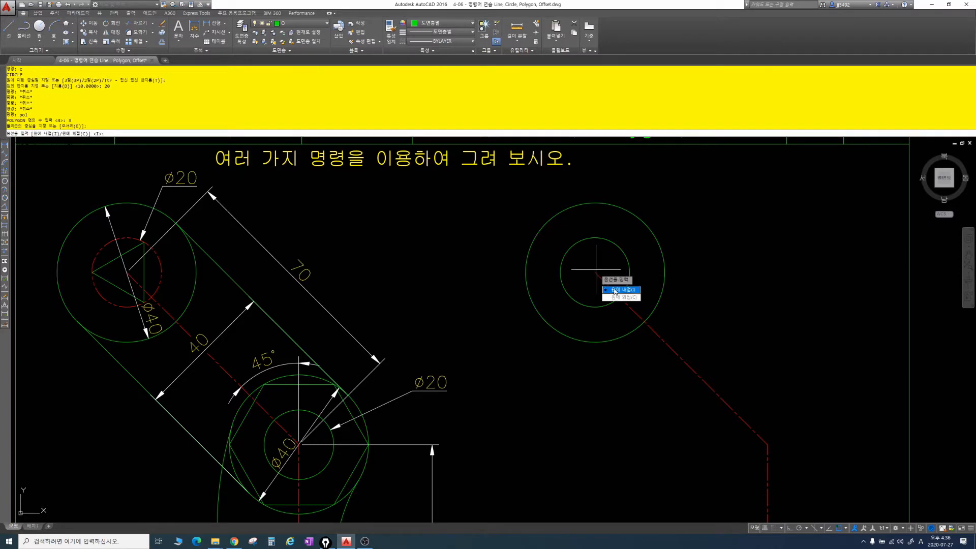
pyautogui.click(619, 291)
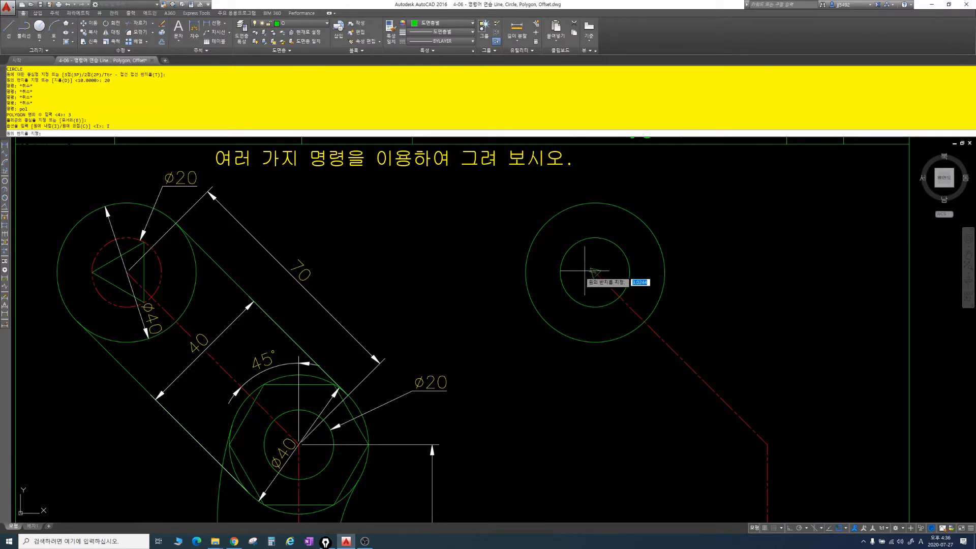
pyautogui.moveTo(602, 303); pyautogui.dragTo(651, 300, button='middle')
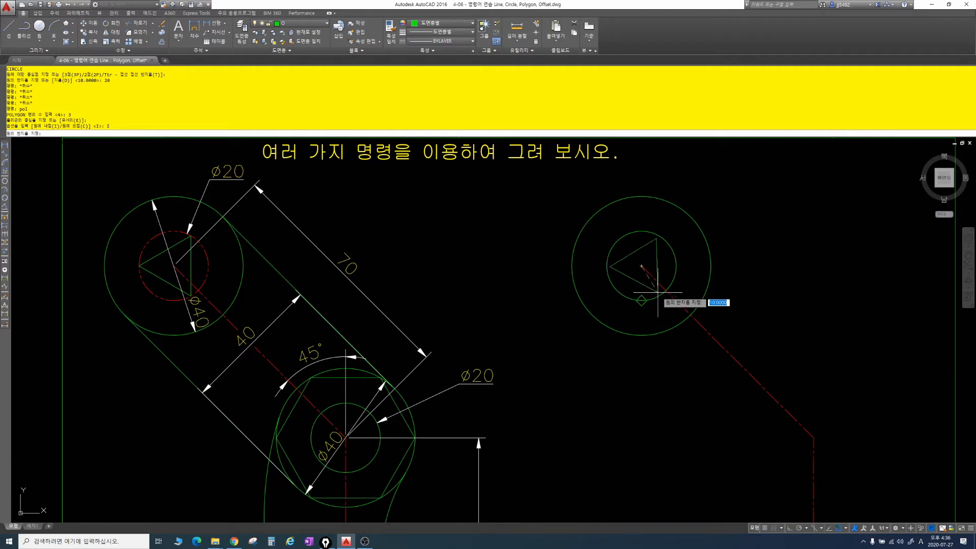
pyautogui.keyDown('shift'); pyautogui.rightClick(657, 294); pyautogui.keyUp('shift')
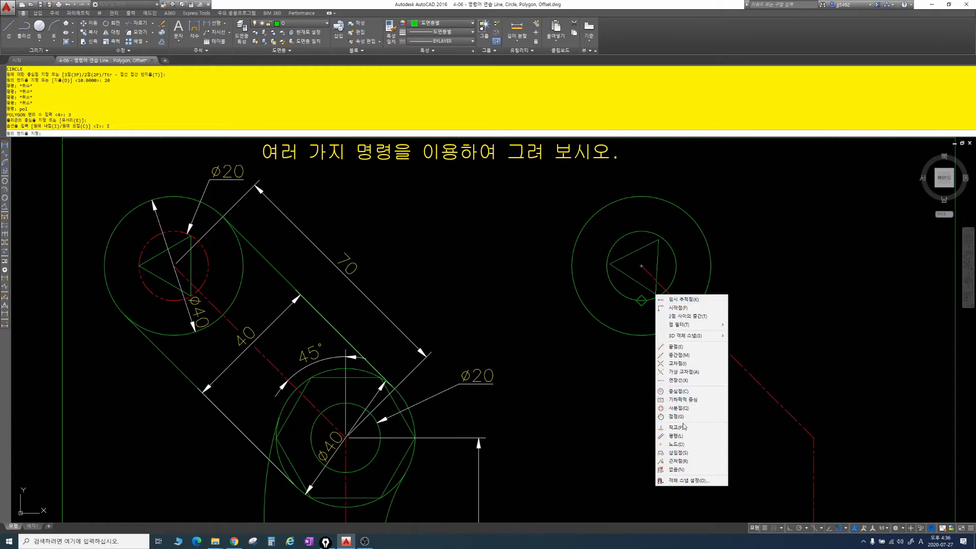
pyautogui.click(676, 461)
pyautogui.scroll(4, 656, 300)
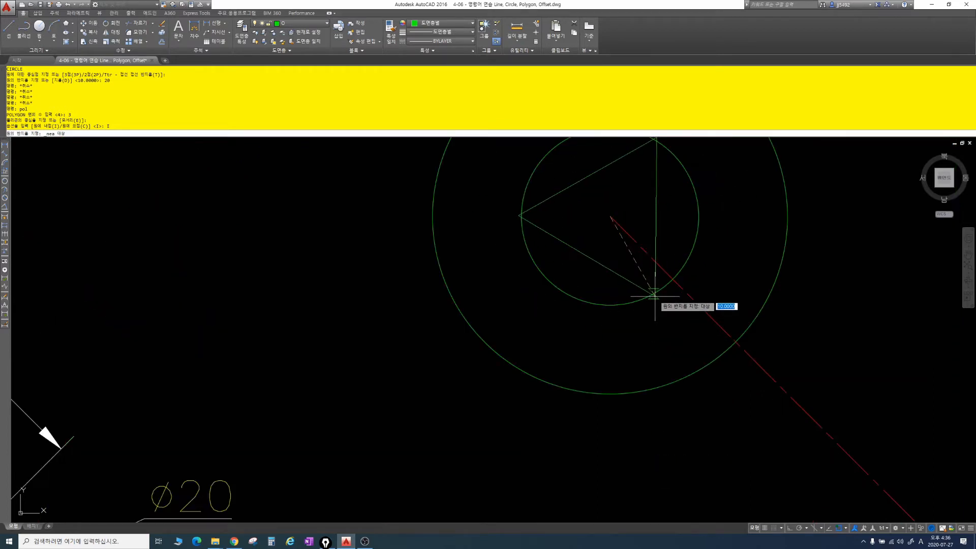
pyautogui.scroll(2, 654, 296)
pyautogui.moveTo(655, 295); pyautogui.dragTo(661, 349, button='middle')
pyautogui.scroll(-2, 652, 328)
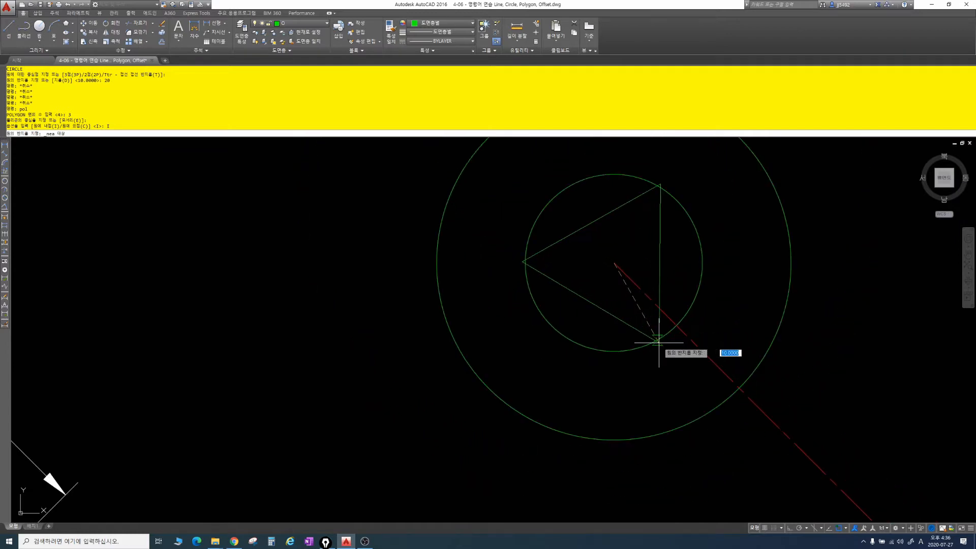
pyautogui.press('Escape')
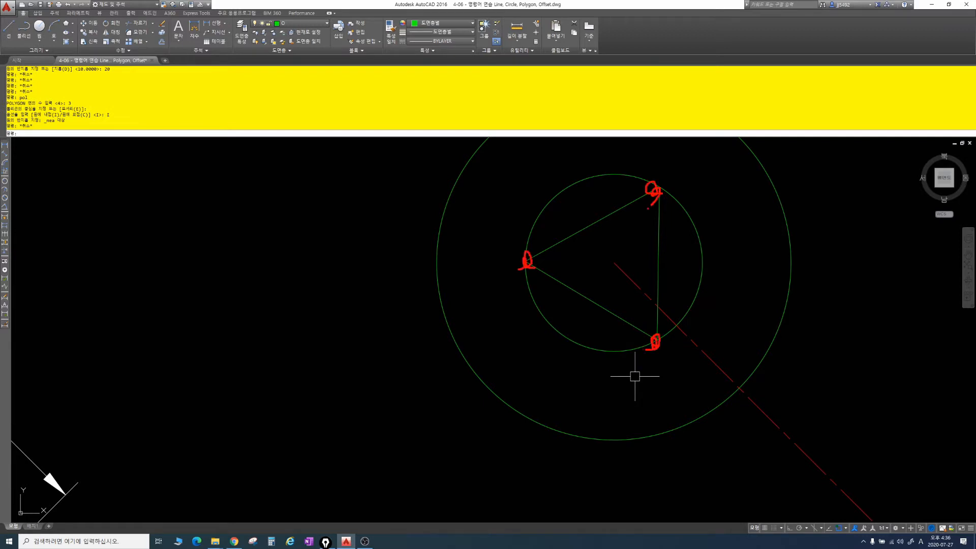
# Step: Move the inner circle around the triangle to the red dash-dot layer, matching the reference drawing
pyautogui.scroll(-2, 642, 392)
pyautogui.moveTo(621, 371); pyautogui.dragTo(616, 350, button='middle')
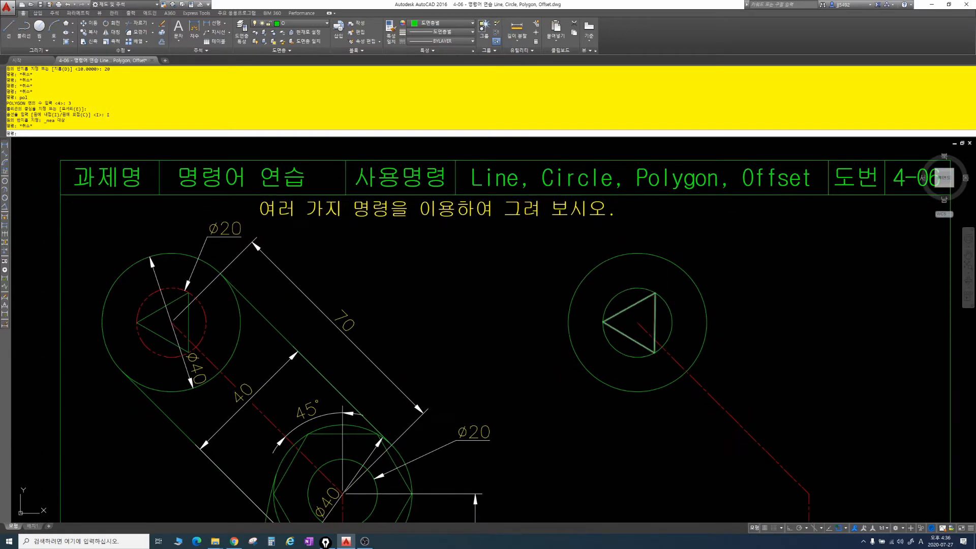
pyautogui.press('Escape')
pyautogui.click(621, 290)
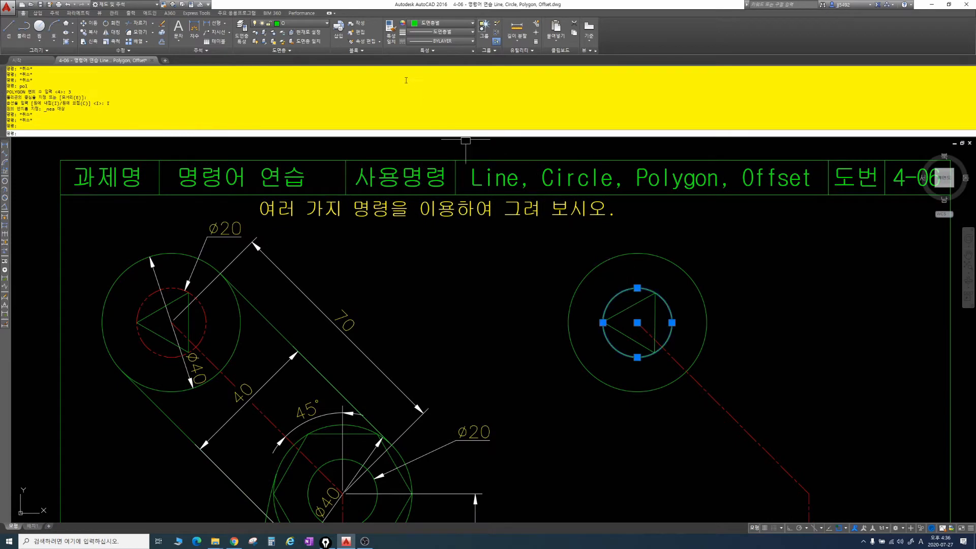
pyautogui.click(300, 23)
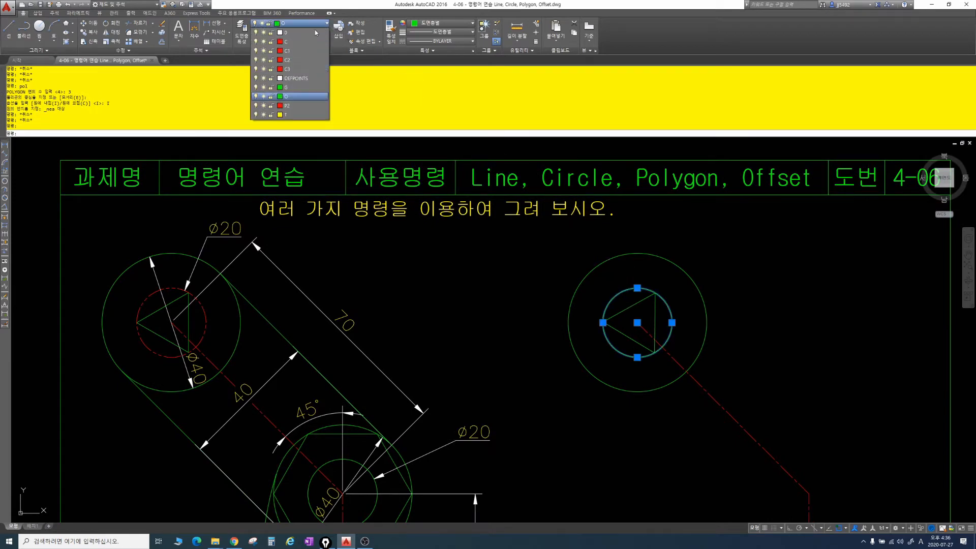
pyautogui.click(294, 105)
pyautogui.press('Escape')
pyautogui.press('Escape')
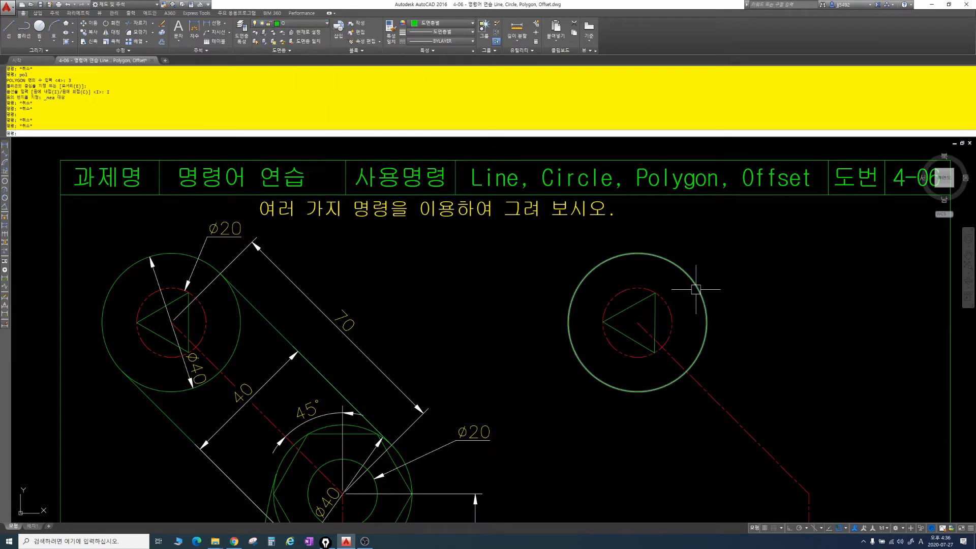
pyautogui.moveTo(628, 296); pyautogui.dragTo(622, 284)
pyautogui.press('Escape')
# Step: Draw a circle of radius 10 centred on the bend where the two red centrelines meet
pyautogui.scroll(-1, 720, 398)
pyautogui.moveTo(720, 399); pyautogui.dragTo(654, 254, button='middle')
pyautogui.press('Escape')
pyautogui.press('Escape')
pyautogui.scroll(2, 707, 321)
pyautogui.press('Escape')
pyautogui.press('Escape')
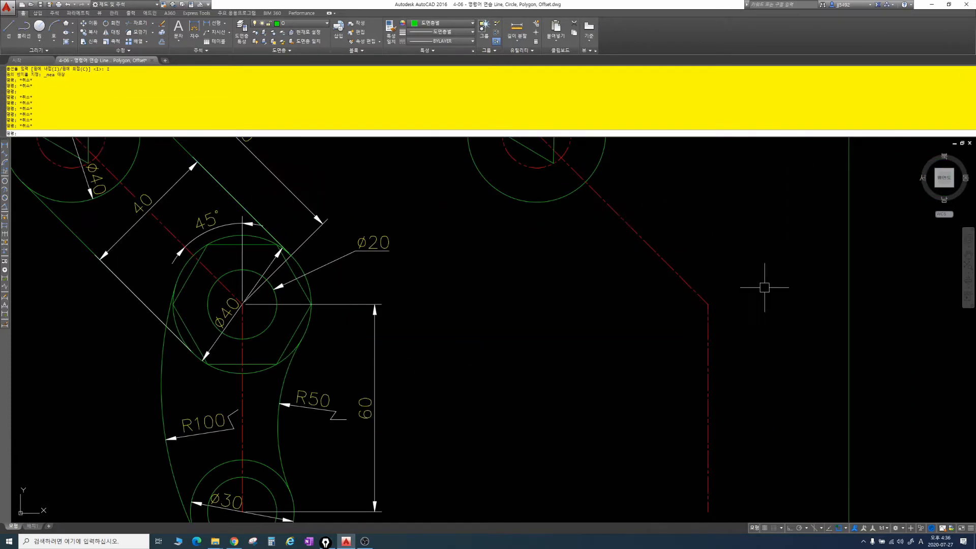
pyautogui.write('c')
pyautogui.press('Return')
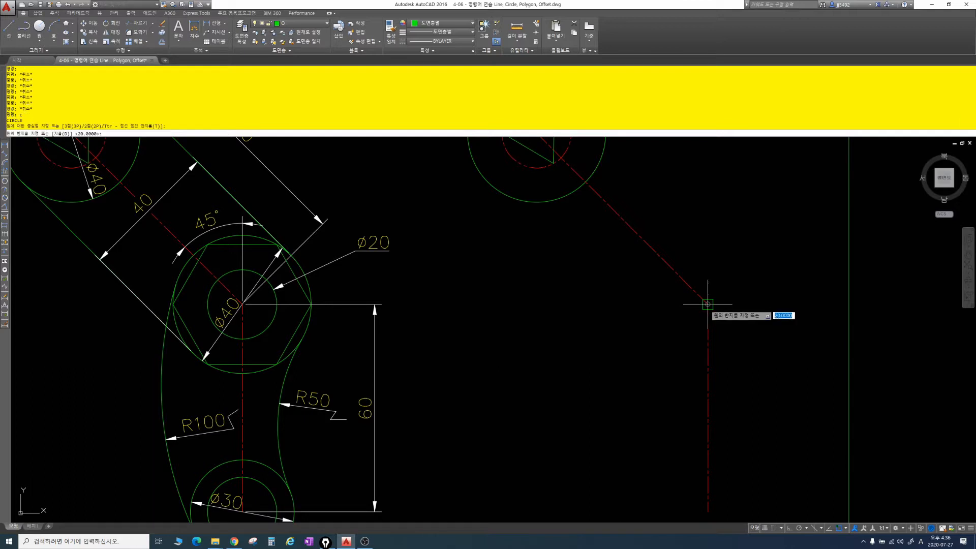
pyautogui.click(707, 303)
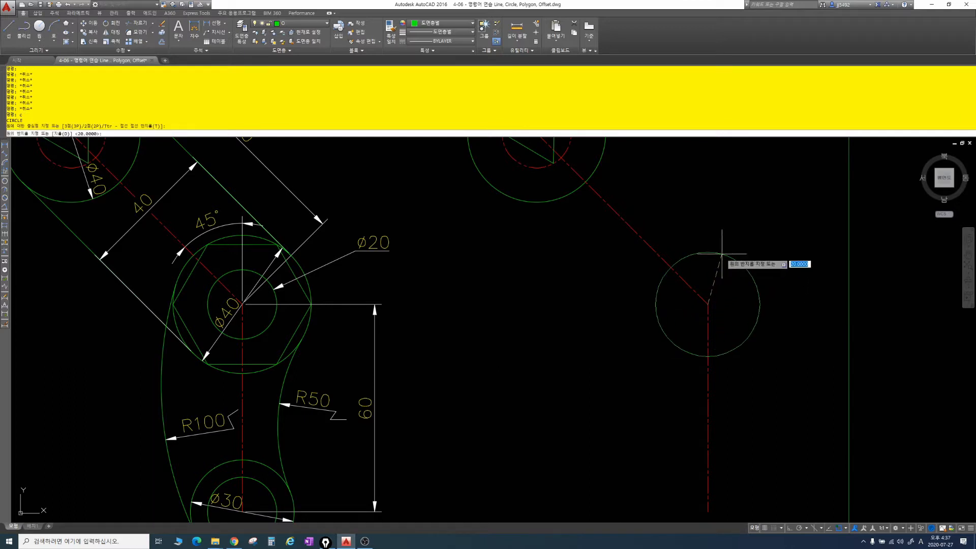
pyautogui.write('10')
pyautogui.press('Return')
# Step: Add a concentric circle of radius 20 at the bend of the centrelines
pyautogui.press('Return')
pyautogui.click(707, 304)
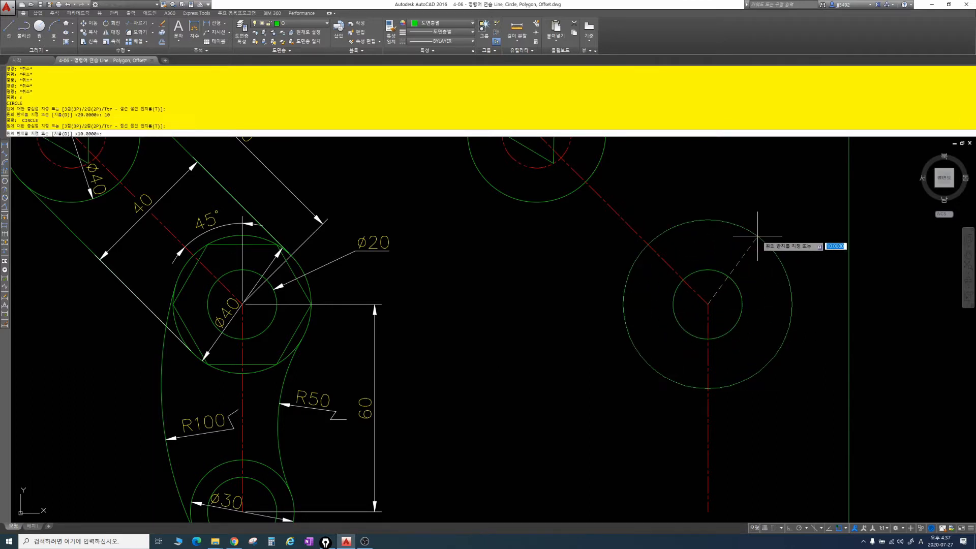
pyautogui.press('Return')
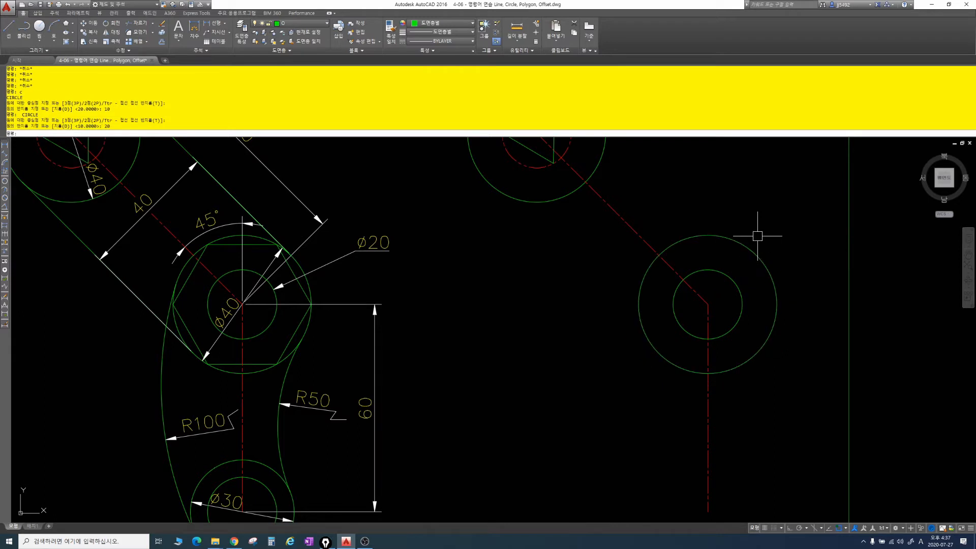
pyautogui.press('Escape')
pyautogui.press('Escape')
pyautogui.press('Escape')
pyautogui.press('Escape')
pyautogui.press('Escape')
pyautogui.press('Escape')
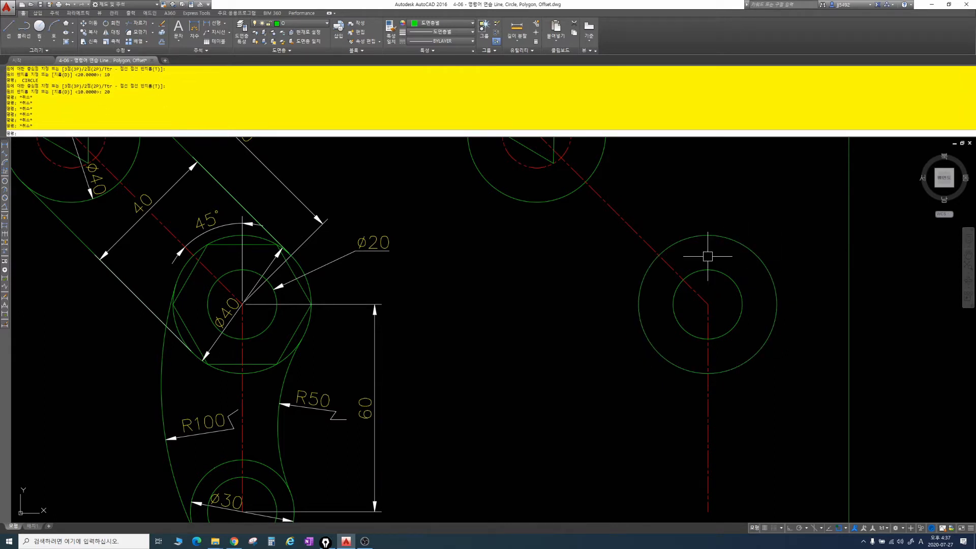
# Step: Draw a 6-sided polygon inscribed in the radius 20 circle at the bend, with a vertex on its left quadrant point
pyautogui.write('pol')
pyautogui.press('Return')
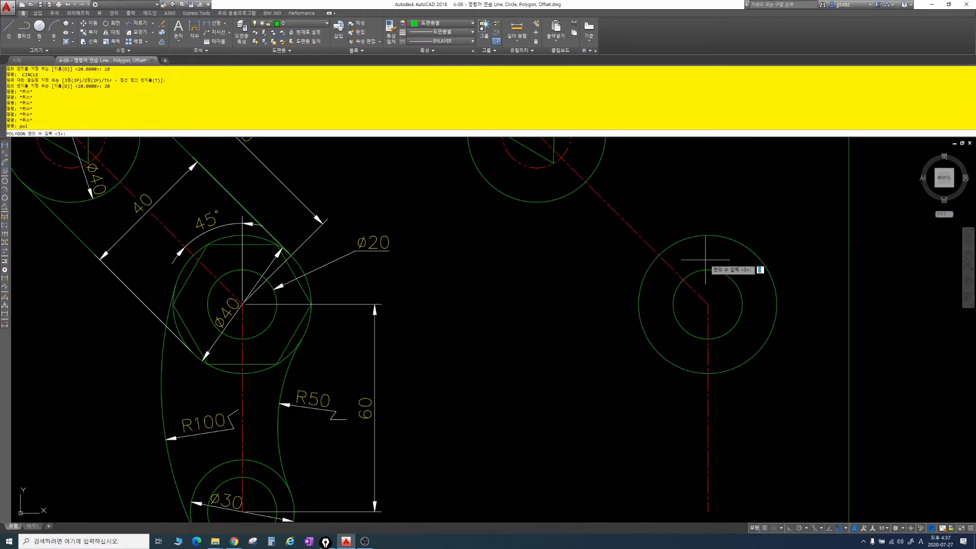
pyautogui.press('Return')
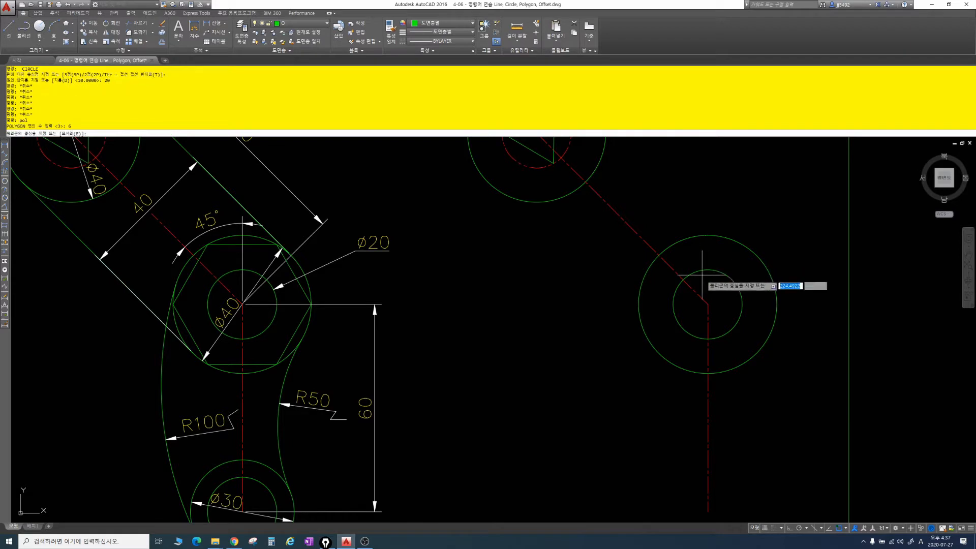
pyautogui.click(707, 304)
pyautogui.click(734, 323)
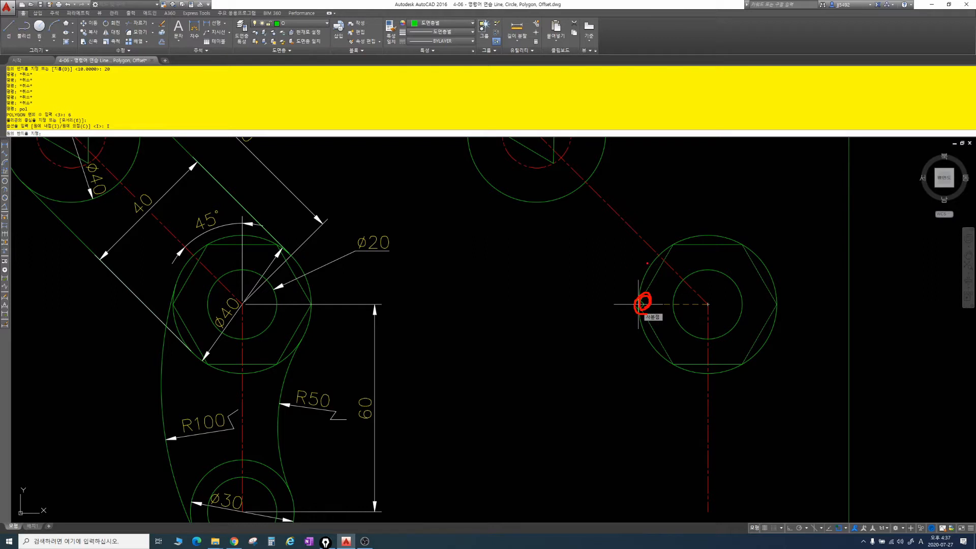
pyautogui.press('Escape')
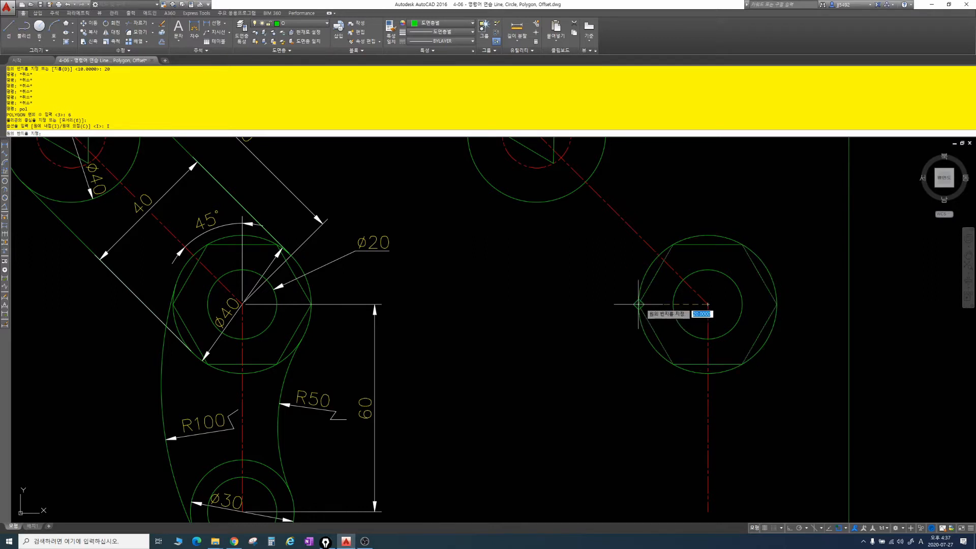
pyautogui.click(638, 305)
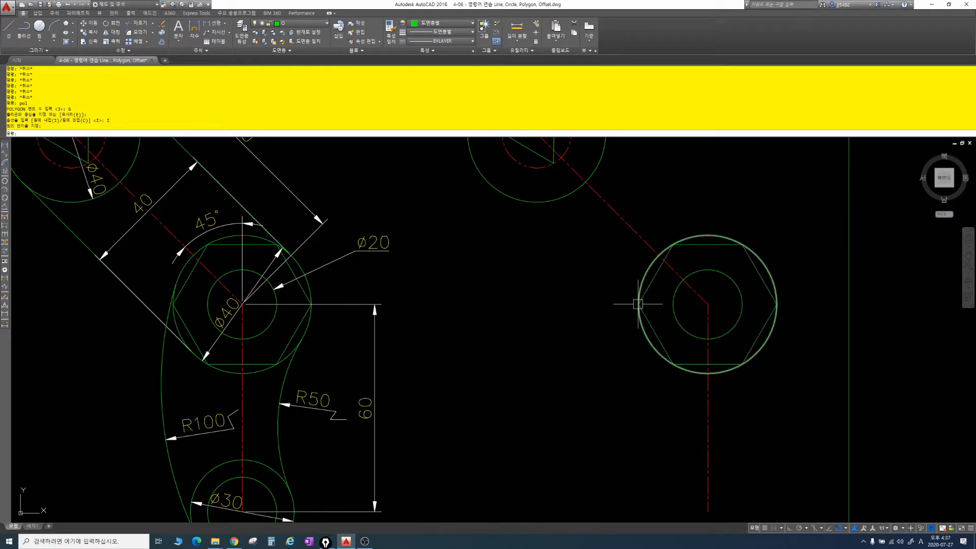
pyautogui.press('Escape')
pyautogui.press('Escape')
pyautogui.press('Escape')
# Step: Draw a line tangent to the lower-left sides of the circle around the triangle and the radius 20 circle at the bend
pyautogui.scroll(-1, 653, 300)
pyautogui.moveTo(624, 274); pyautogui.dragTo(620, 313, button='middle')
pyautogui.press('Escape')
pyautogui.press('Escape')
pyautogui.press('Escape')
pyautogui.press('Escape')
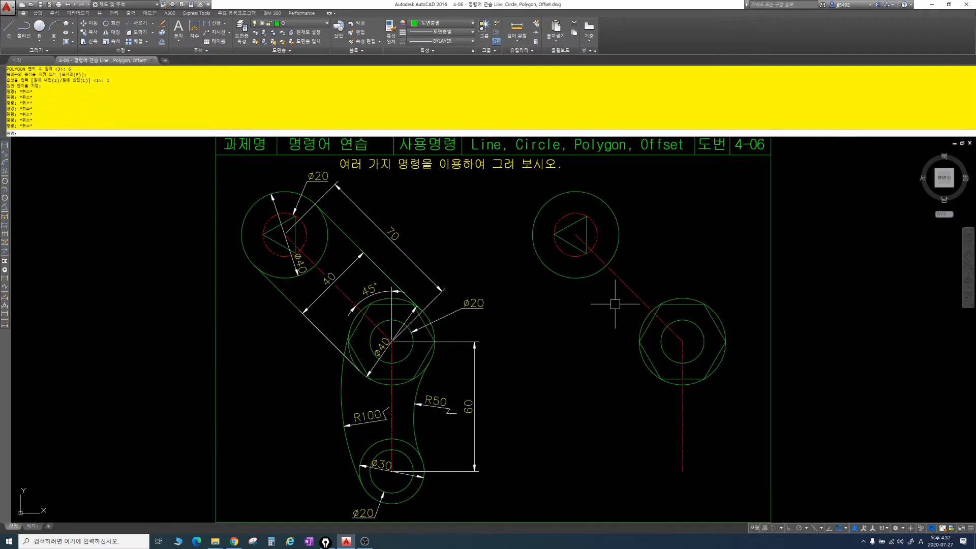
pyautogui.write('l')
pyautogui.press('Return')
pyautogui.keyDown('shift'); pyautogui.rightClick(549, 271); pyautogui.keyUp('shift')
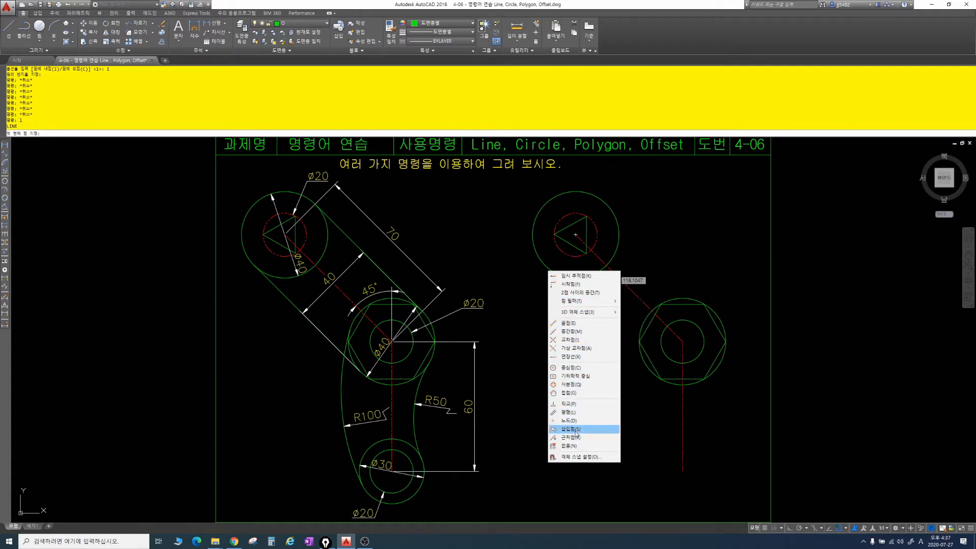
pyautogui.click(568, 393)
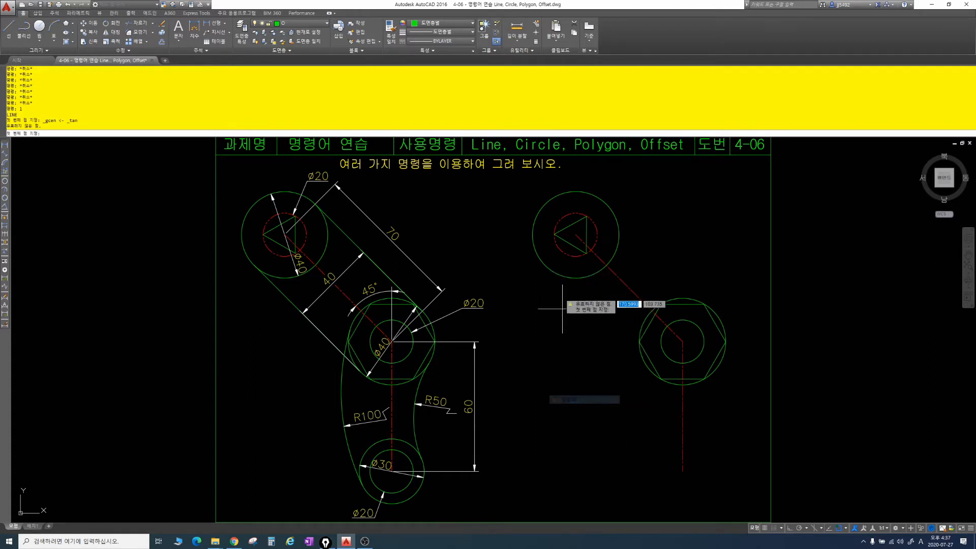
pyautogui.click(551, 272)
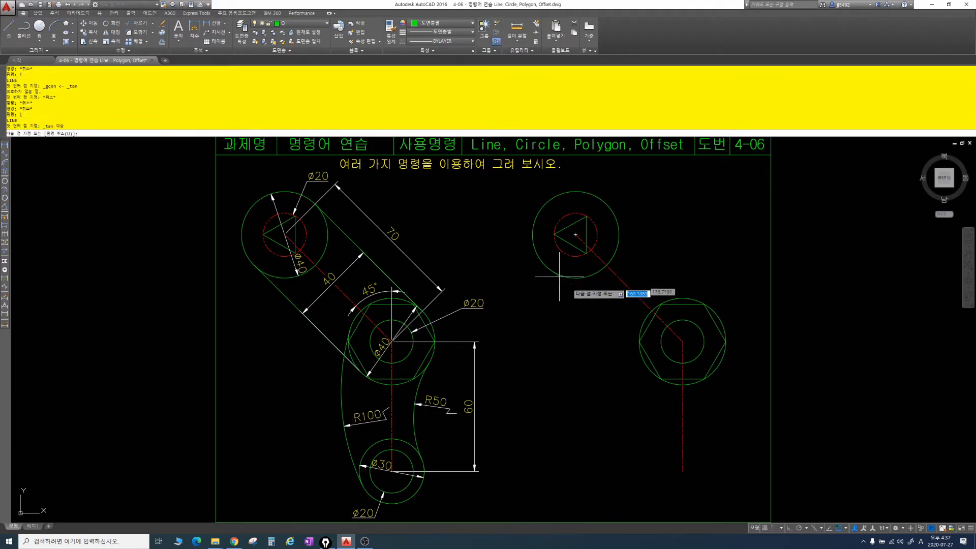
pyautogui.scroll(4, 640, 361)
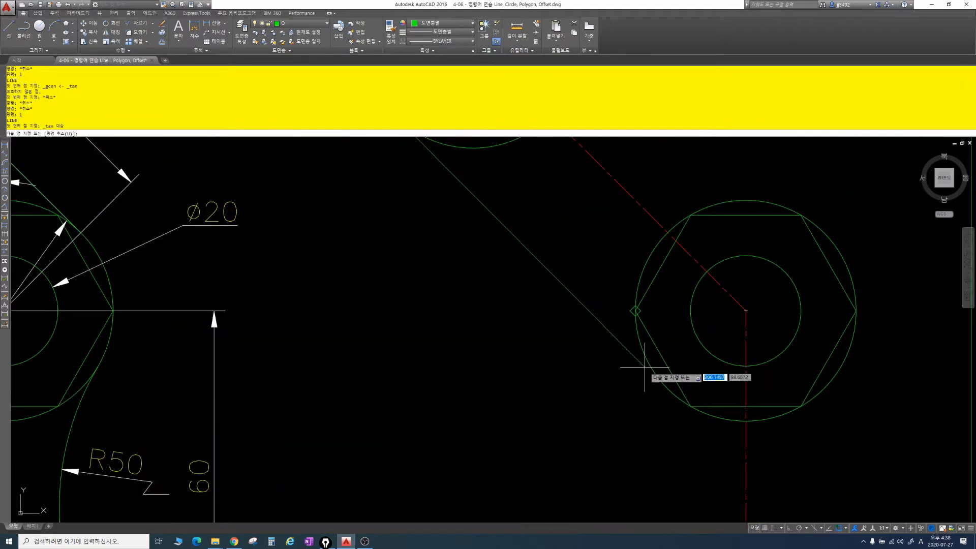
pyautogui.keyDown('shift'); pyautogui.rightClick(647, 372); pyautogui.keyUp('shift')
pyautogui.click(666, 299)
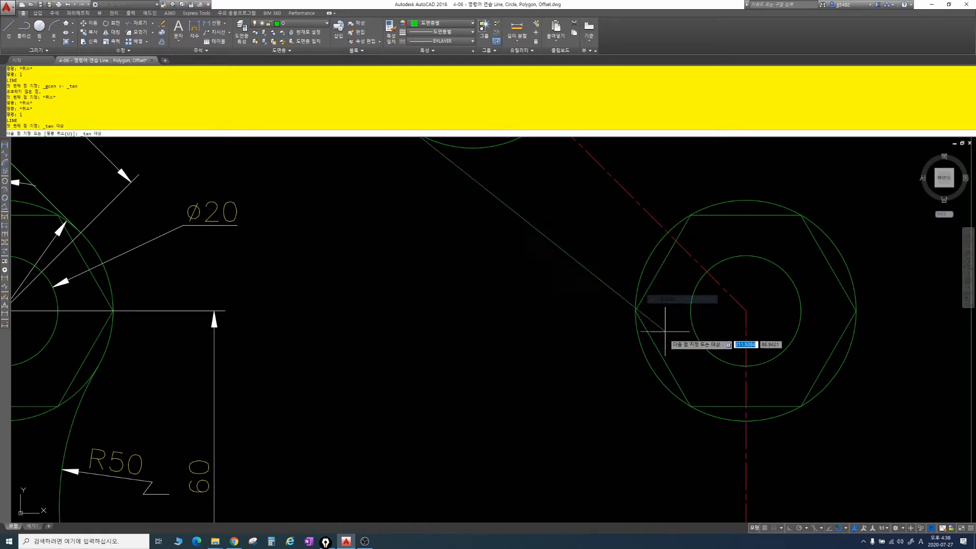
pyautogui.click(656, 380)
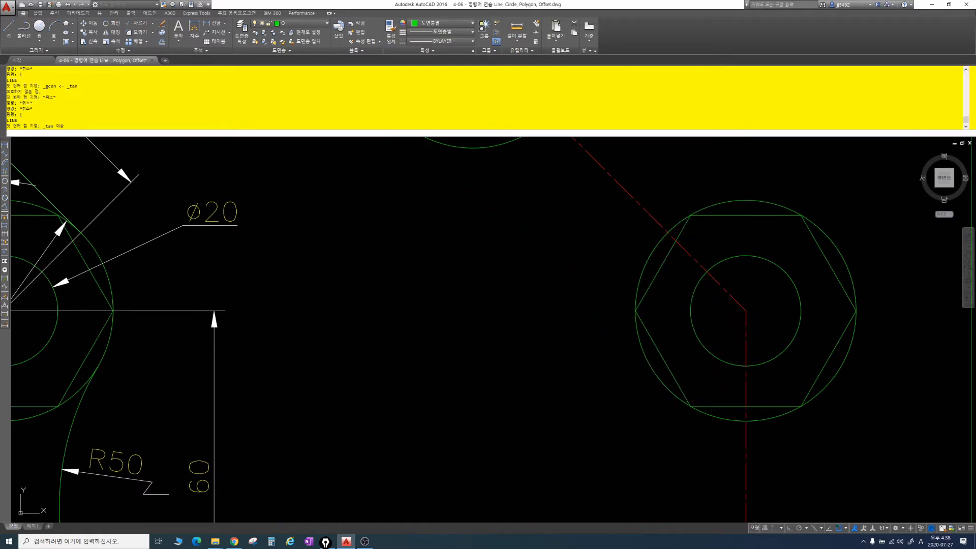
pyautogui.scroll(-2, 681, 342)
pyautogui.press('Escape')
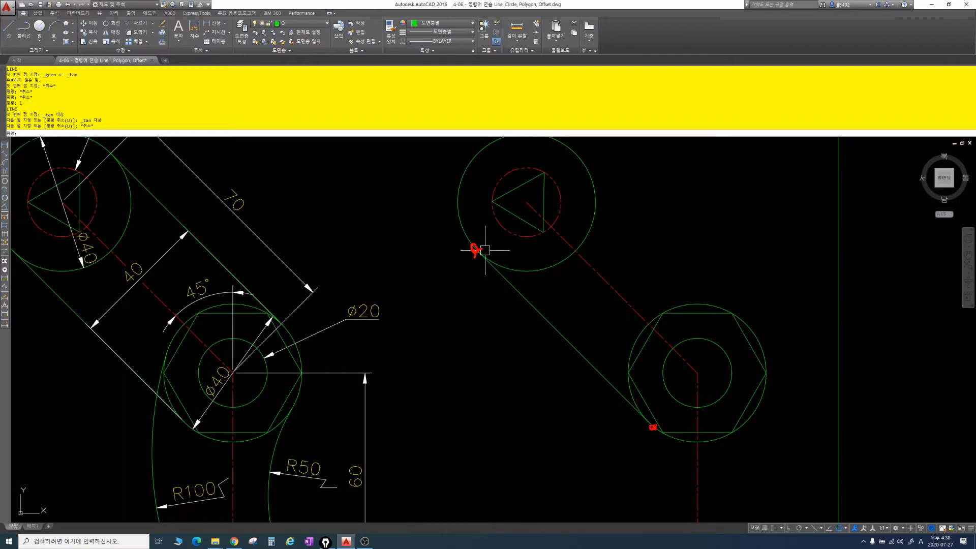
pyautogui.press('Escape')
# Step: Draw a second tangent line joining the upper-right sides of the circle around the triangle and the circle around the hexagon
pyautogui.moveTo(513, 221); pyautogui.dragTo(432, 306, button='middle')
pyautogui.press('Escape')
pyautogui.press('Escape')
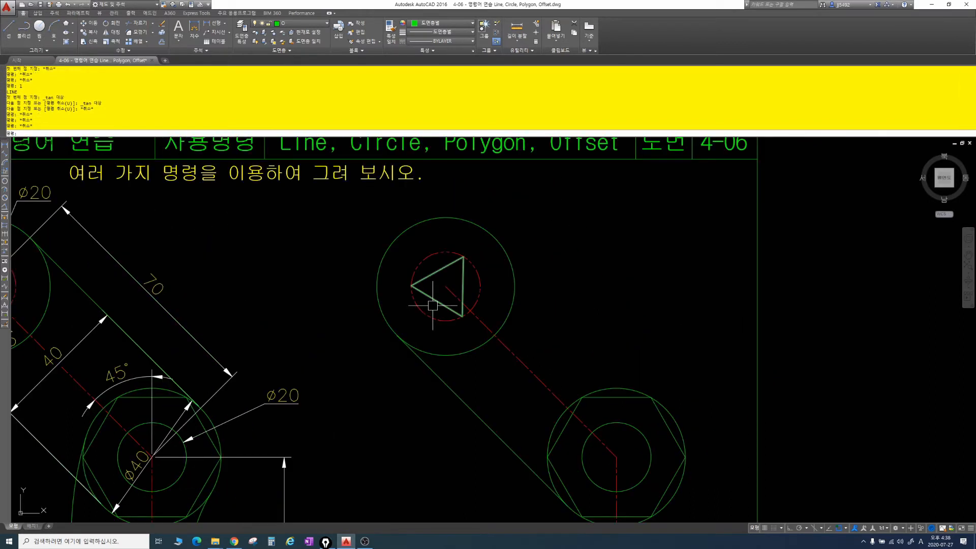
pyautogui.write('l')
pyautogui.press('Return')
pyautogui.keyDown('shift'); pyautogui.rightClick(491, 261); pyautogui.keyUp('shift')
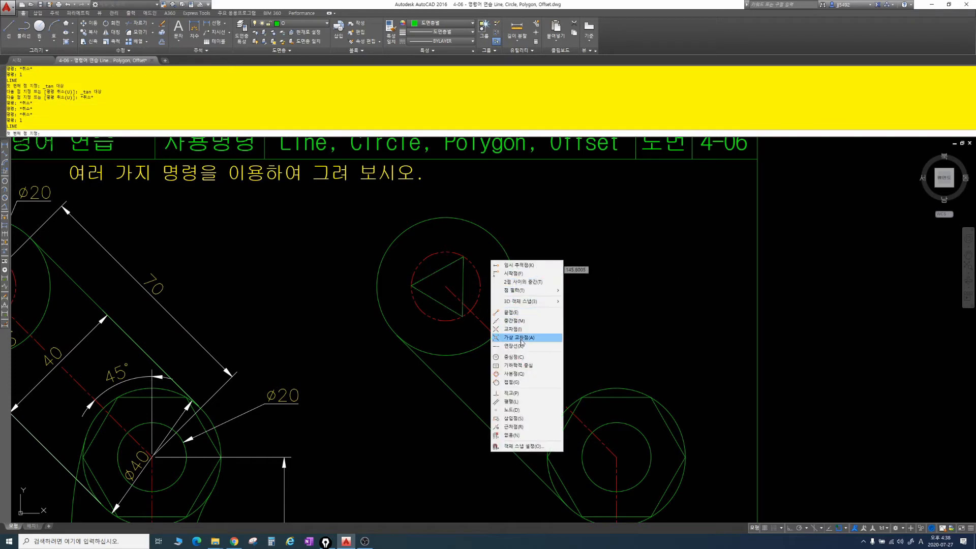
pyautogui.click(519, 382)
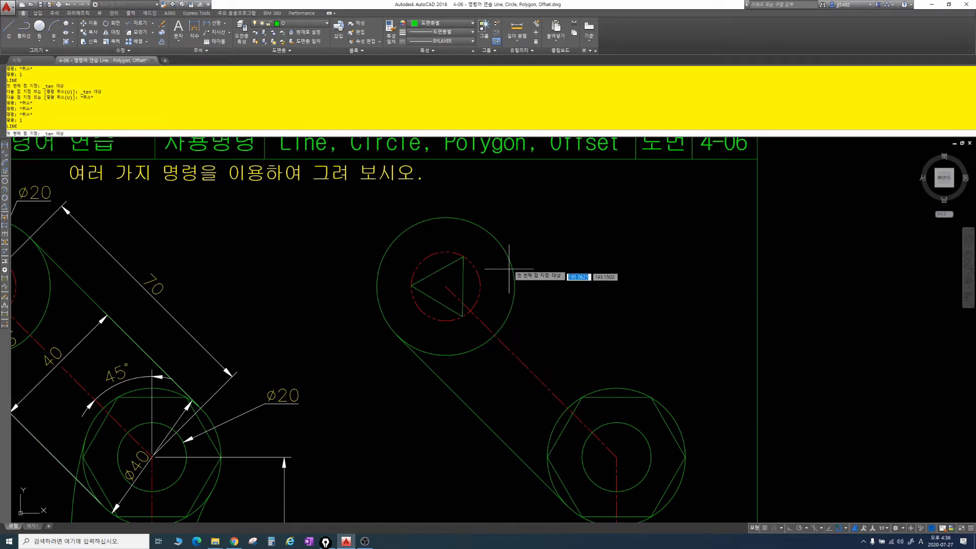
pyautogui.click(497, 239)
pyautogui.keyDown('shift'); pyautogui.rightClick(667, 403); pyautogui.keyUp('shift')
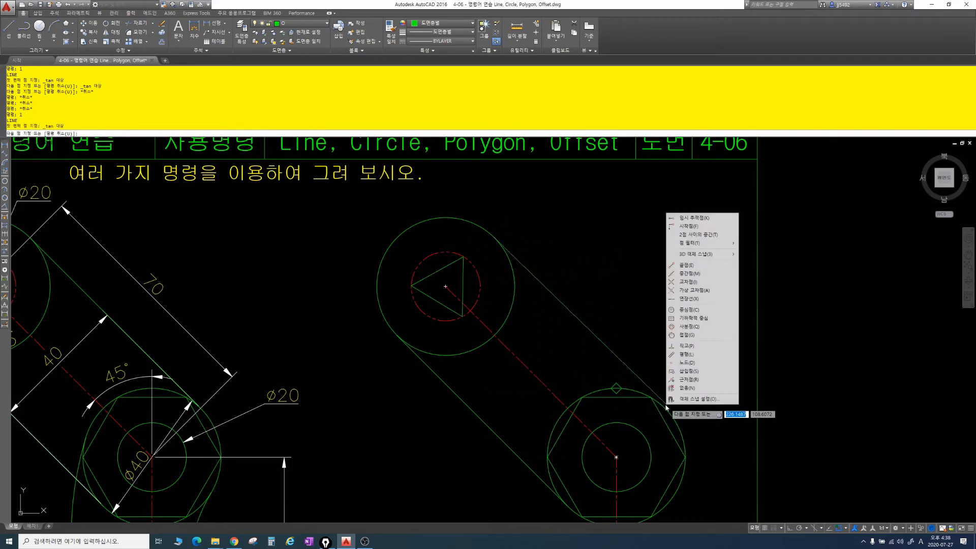
pyautogui.click(686, 334)
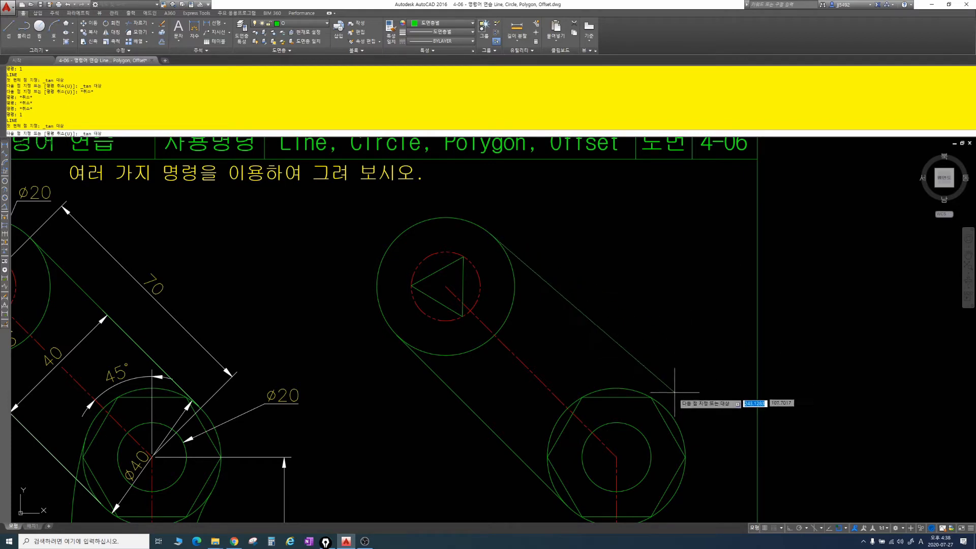
pyautogui.press('Escape')
pyautogui.press('Escape')
pyautogui.press('Escape')
# Step: Draw a circle of radius 10 centred on the lower end of the vertical red centreline
pyautogui.scroll(-4, 631, 402)
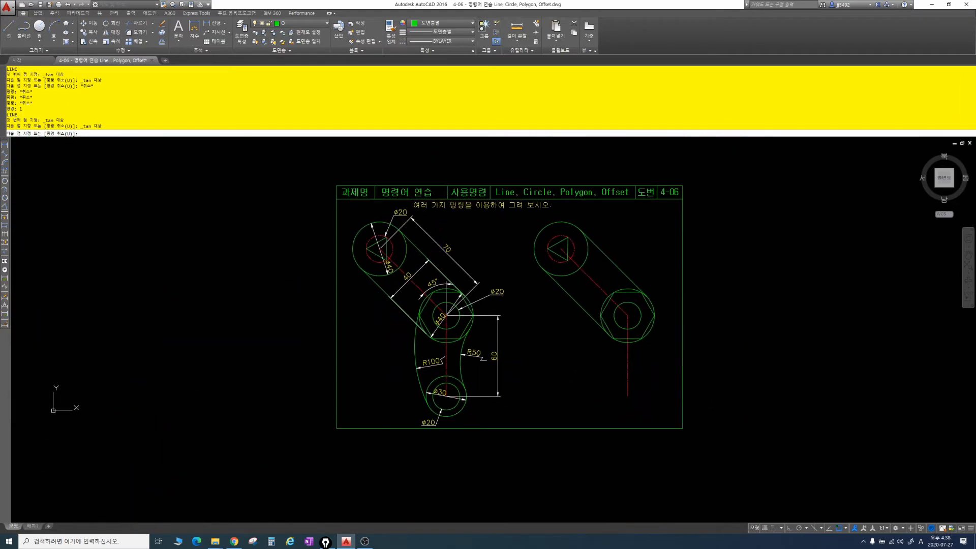
pyautogui.scroll(4, 614, 346)
pyautogui.moveTo(614, 346); pyautogui.dragTo(625, 276, button='middle')
pyautogui.press('Escape')
pyautogui.press('Escape')
pyautogui.press('Escape')
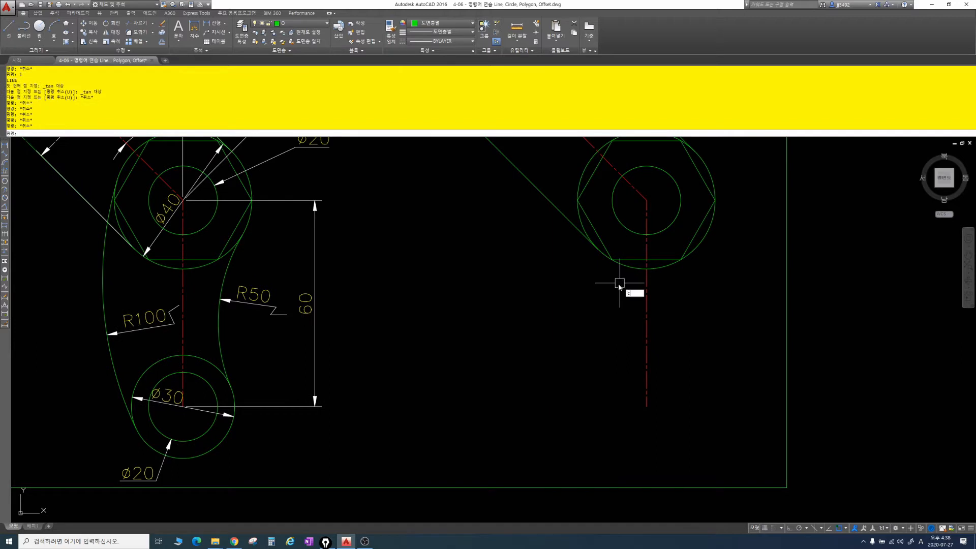
pyautogui.write('c')
pyautogui.press('Return')
pyautogui.click(646, 406)
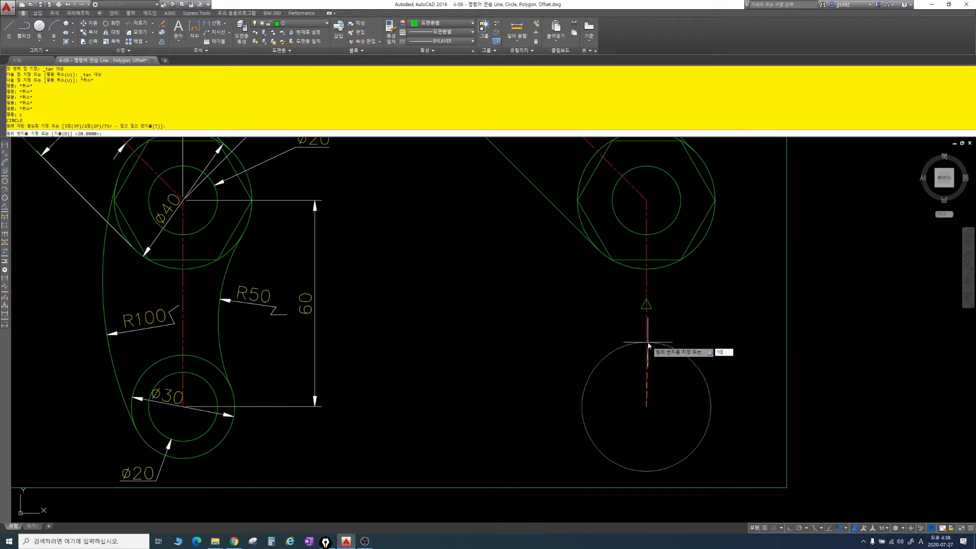
pyautogui.write('10')
pyautogui.press('Return')
# Step: Add a concentric circle of radius 15 at the lower end of the vertical centreline
pyautogui.write('c')
pyautogui.press('Return')
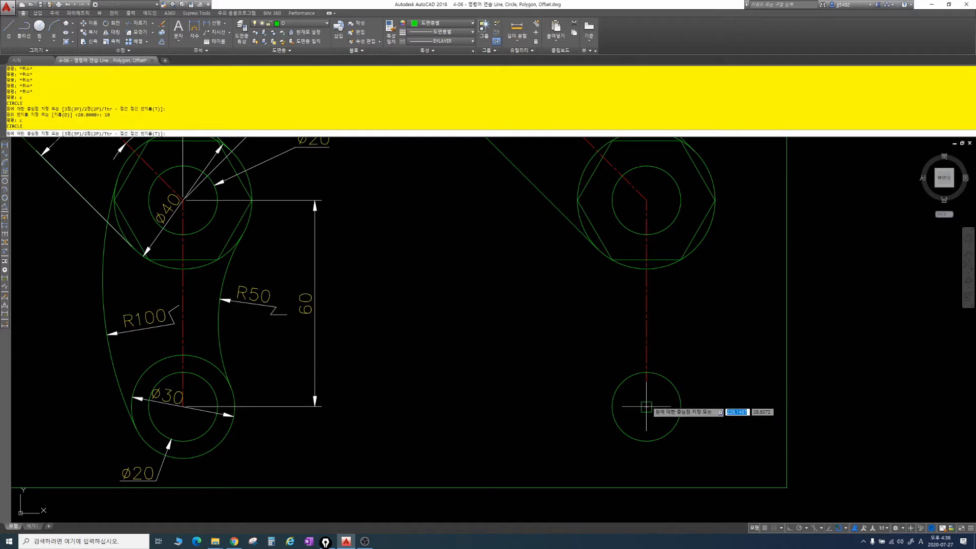
pyautogui.click(646, 406)
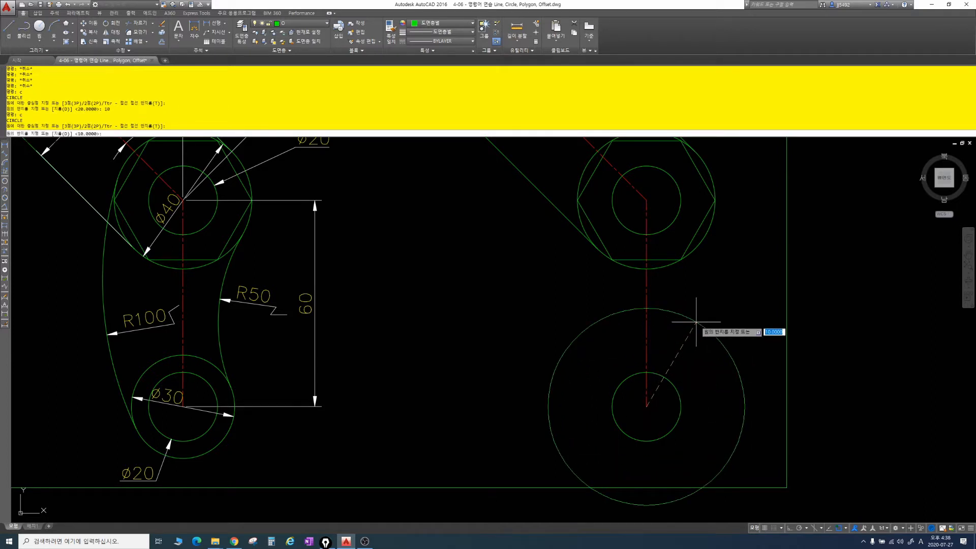
pyautogui.press('Return')
pyautogui.press('Escape')
pyautogui.press('Escape')
pyautogui.press('Escape')
pyautogui.press('Escape')
pyautogui.press('Escape')
pyautogui.press('Escape')
pyautogui.press('Escape')
pyautogui.press('Escape')
pyautogui.press('Escape')
pyautogui.press('Escape')
pyautogui.press('Escape')
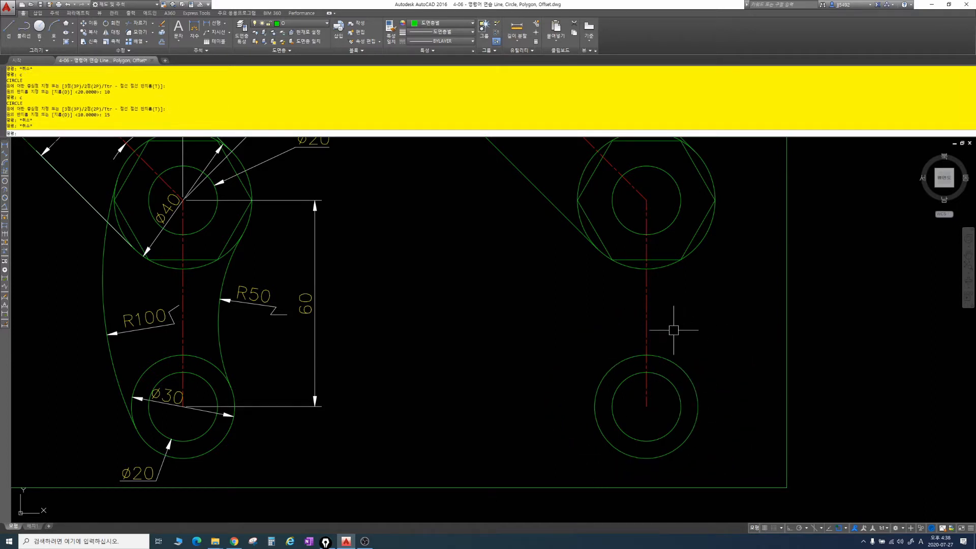
# Step: Draw a tangent-tangent-radius circle of radius 50 touching the right sides of the hexagon's outer circle and the lower radius 15 circle
pyautogui.moveTo(433, 301); pyautogui.dragTo(375, 318, button='middle')
pyautogui.write('c')
pyautogui.press('Return')
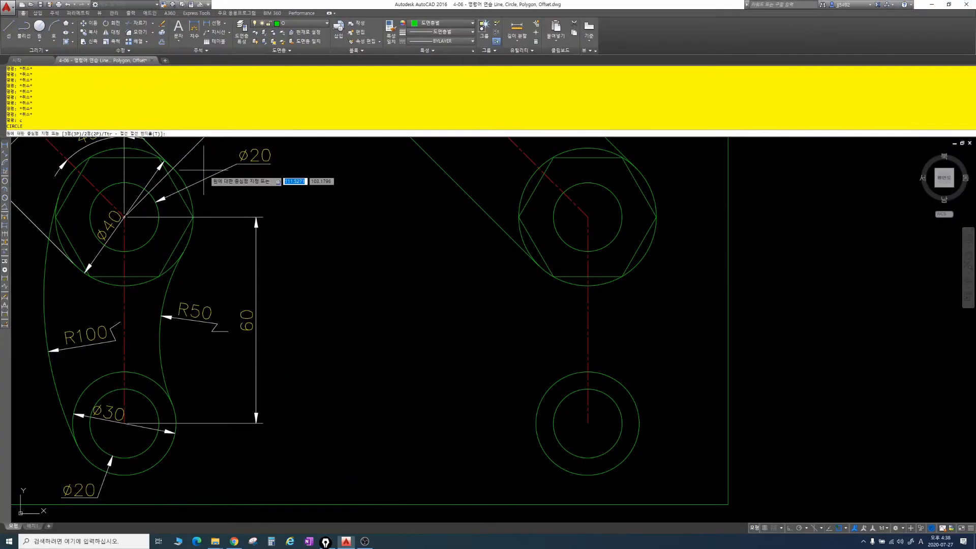
pyautogui.write('t')
pyautogui.press('Return')
pyautogui.moveTo(468, 322); pyautogui.dragTo(388, 339, button='middle')
pyautogui.moveTo(442, 314); pyautogui.dragTo(519, 320, button='middle')
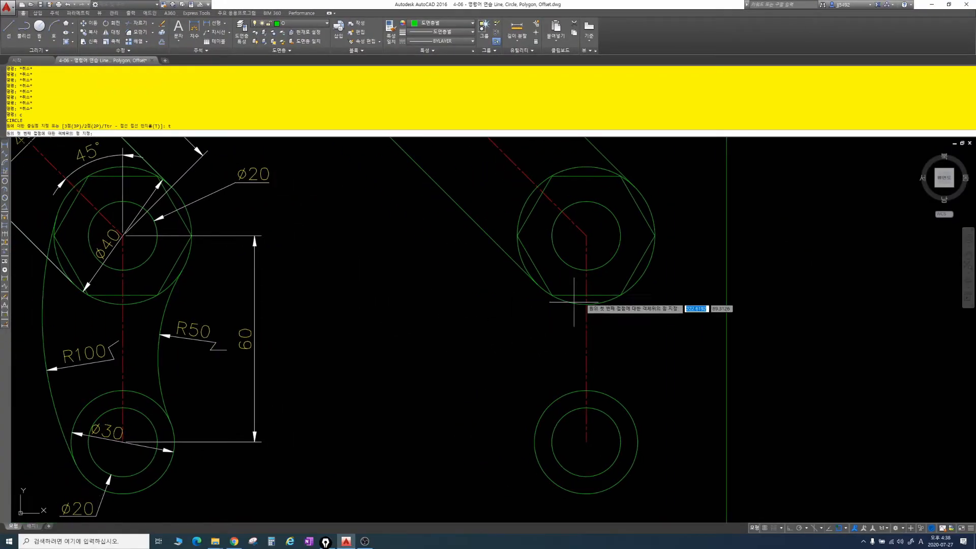
pyautogui.click(612, 299)
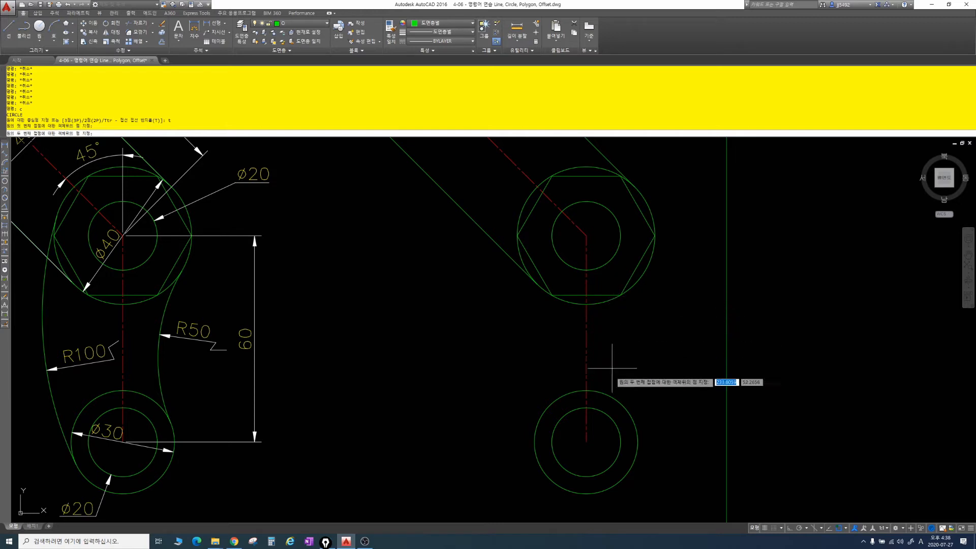
pyautogui.click(619, 405)
pyautogui.write('5')
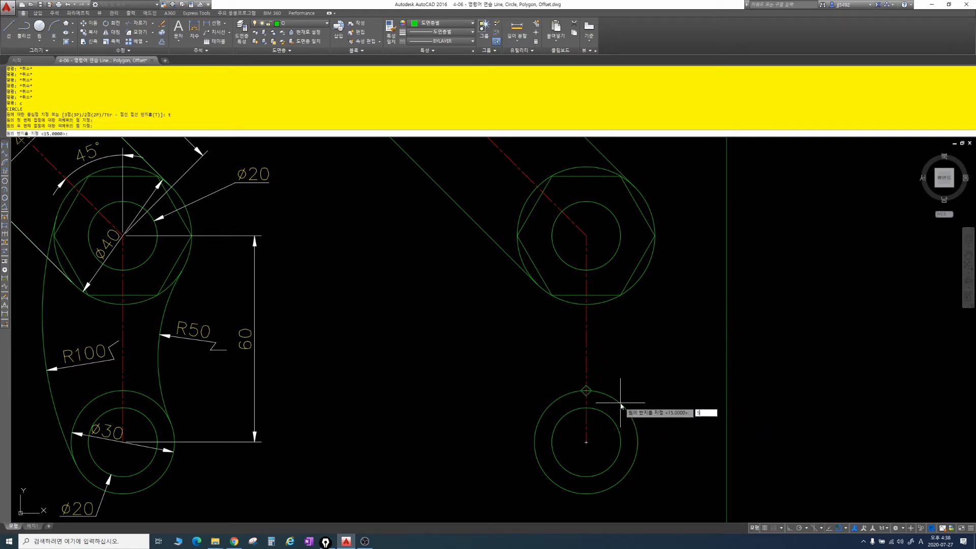
pyautogui.write('0')
pyautogui.press('Return')
pyautogui.press('Escape')
pyautogui.scroll(-2, 626, 387)
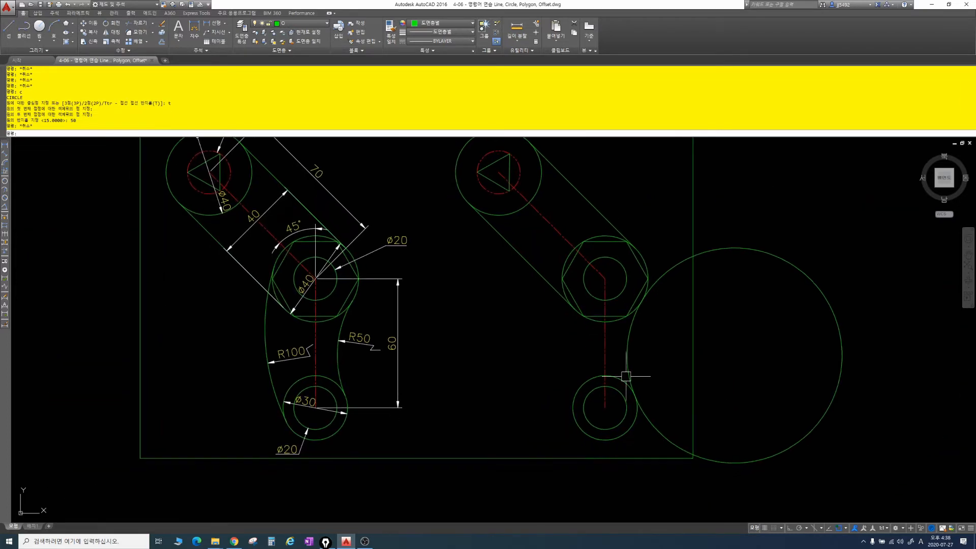
pyautogui.scroll(2, 605, 358)
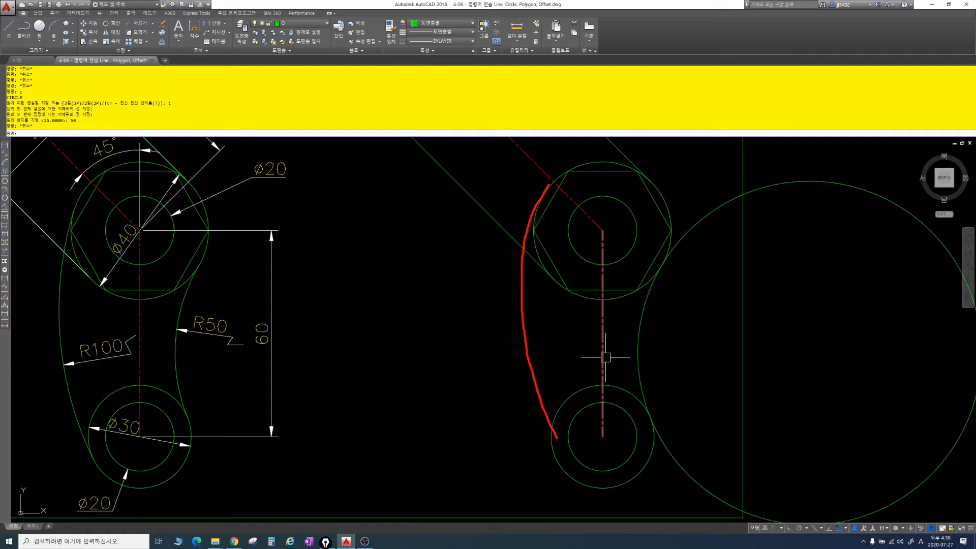
pyautogui.moveTo(519, 228); pyautogui.dragTo(670, 229)
pyautogui.moveTo(607, 225); pyautogui.dragTo(600, 318)
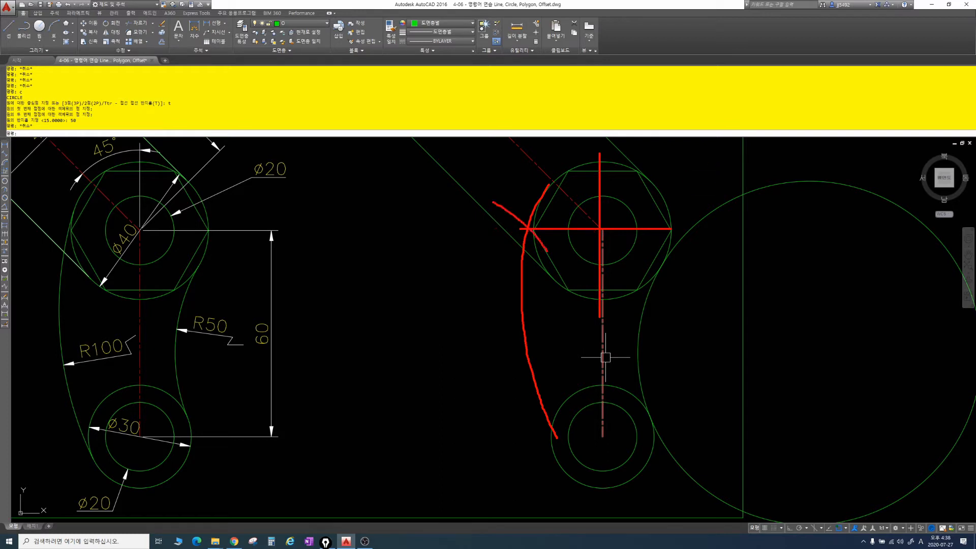
pyautogui.moveTo(547, 250); pyautogui.dragTo(544, 425)
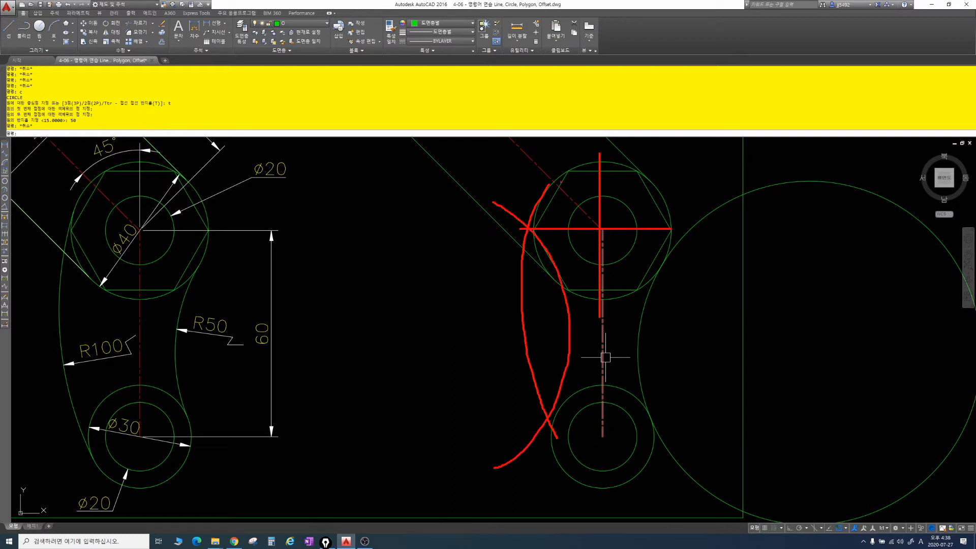
pyautogui.moveTo(577, 192); pyautogui.dragTo(564, 208)
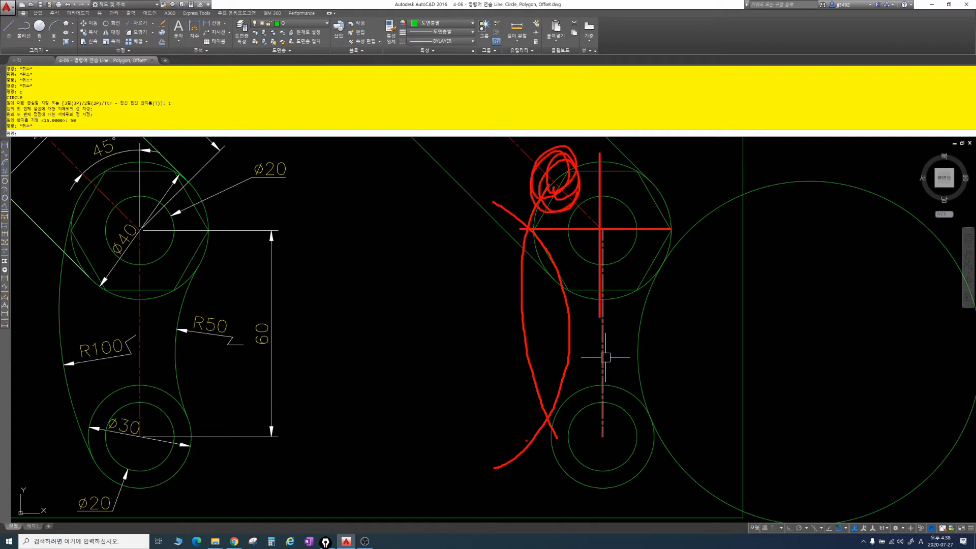
pyautogui.moveTo(526, 440); pyautogui.dragTo(694, 440)
pyautogui.moveTo(602, 398); pyautogui.dragTo(602, 505)
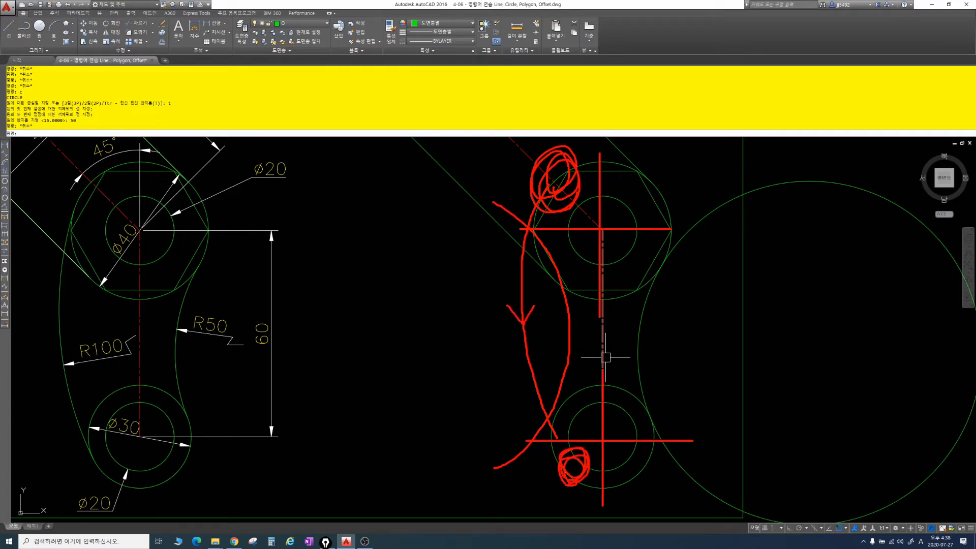
pyautogui.press('Escape')
pyautogui.press('Escape')
pyautogui.press('Escape')
pyautogui.press('Escape')
pyautogui.press('Escape')
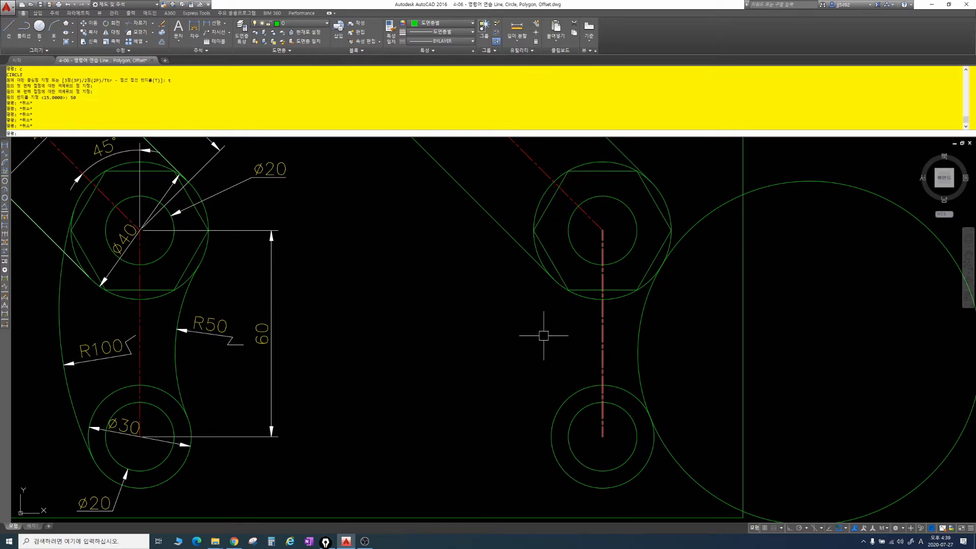
pyautogui.press('Return')
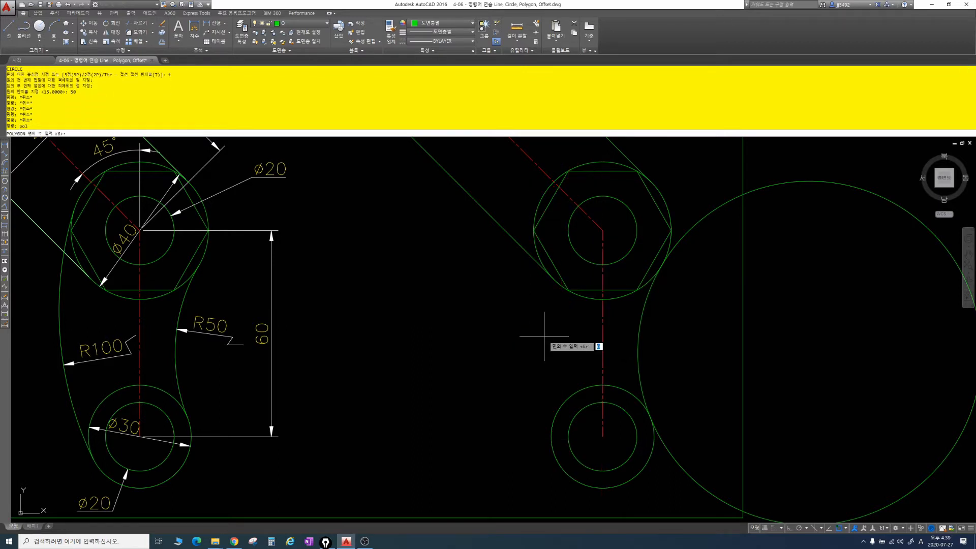
pyautogui.press('Escape')
pyautogui.press('Escape')
pyautogui.press('Escape')
pyautogui.press('Escape')
pyautogui.press('Escape')
# Step: Draw a tangent-tangent-radius circle of radius 100 touching the left sides of the hexagon's outer circle and the lower radius 15 circle
pyautogui.write('c')
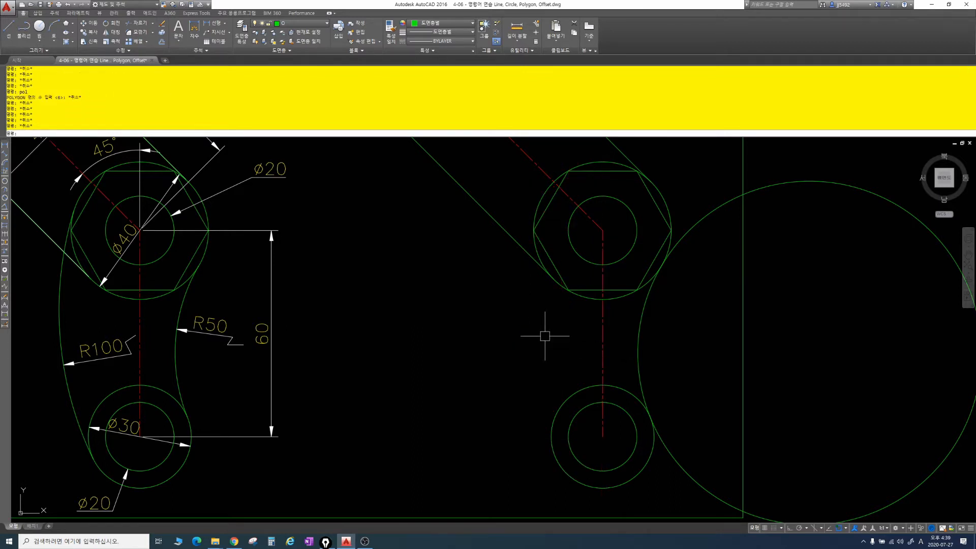
pyautogui.press('Return')
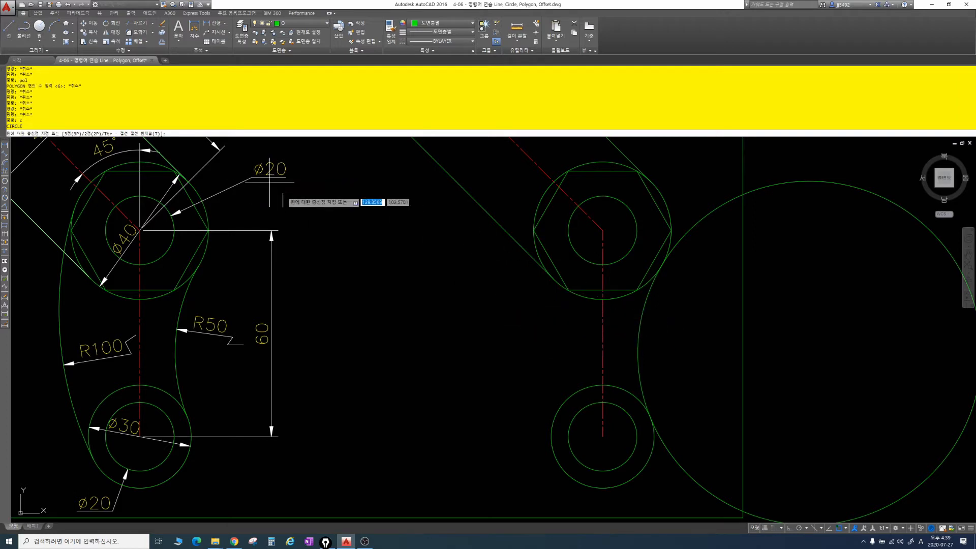
pyautogui.write('t')
pyautogui.press('Return')
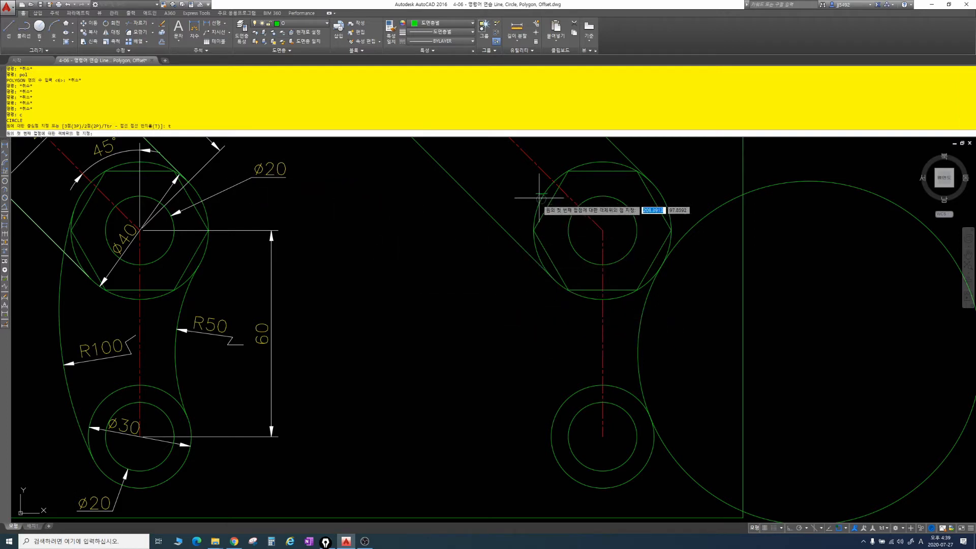
pyautogui.scroll(2, 547, 186)
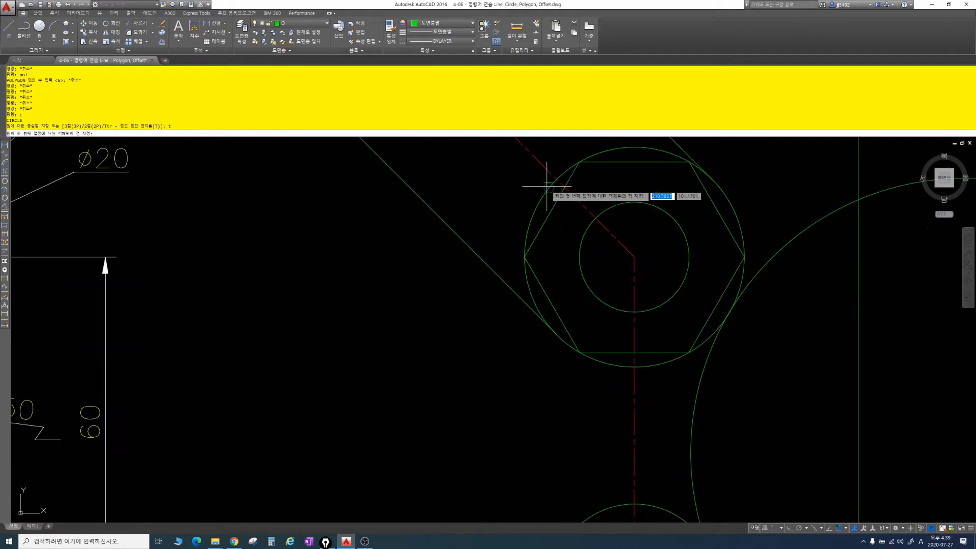
pyautogui.click(544, 189)
pyautogui.moveTo(583, 353); pyautogui.dragTo(601, 114, button='middle')
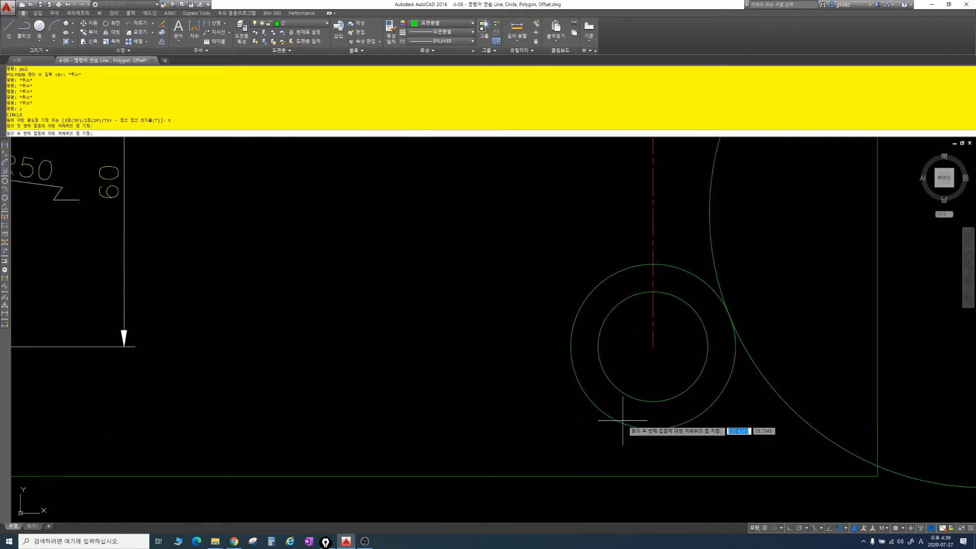
pyautogui.click(600, 396)
pyautogui.scroll(-4, 602, 392)
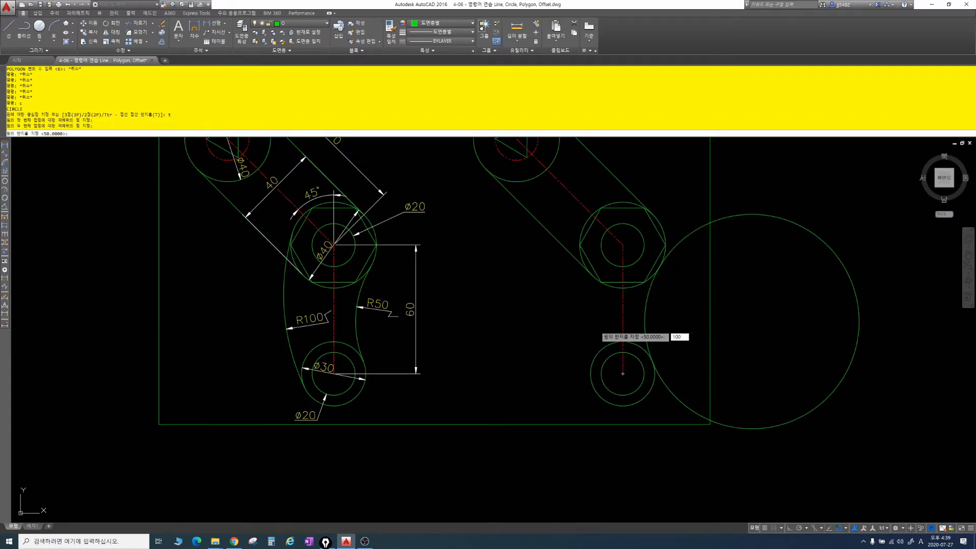
pyautogui.press('Return')
pyautogui.scroll(-3, 640, 330)
pyautogui.scroll(3, 640, 331)
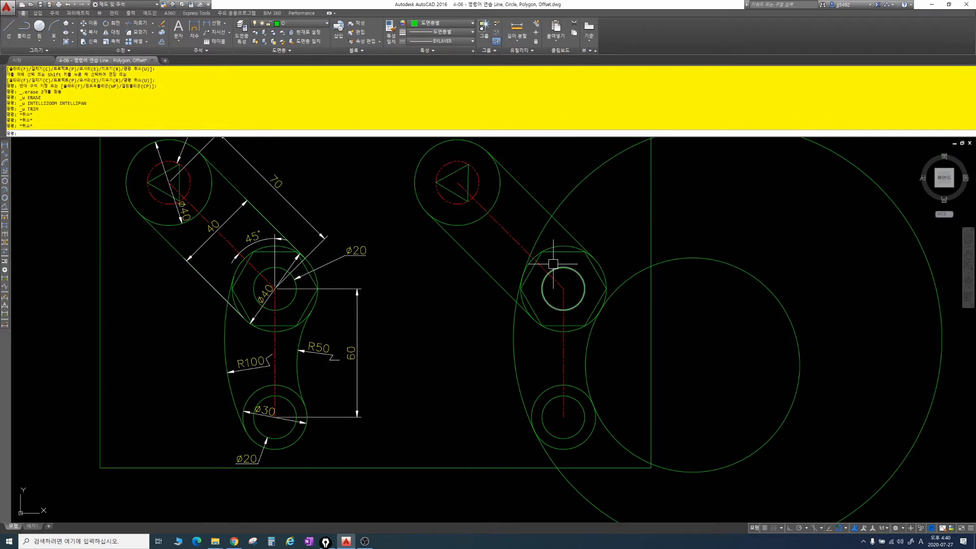
# Step: Trim the radius 50 and radius 100 circles to the arcs between the hexagon's outer circle and the lower radius 15 circle
pyautogui.write('tr')
pyautogui.press('Return')
pyautogui.press('Return')
pyautogui.scroll(3, 529, 259)
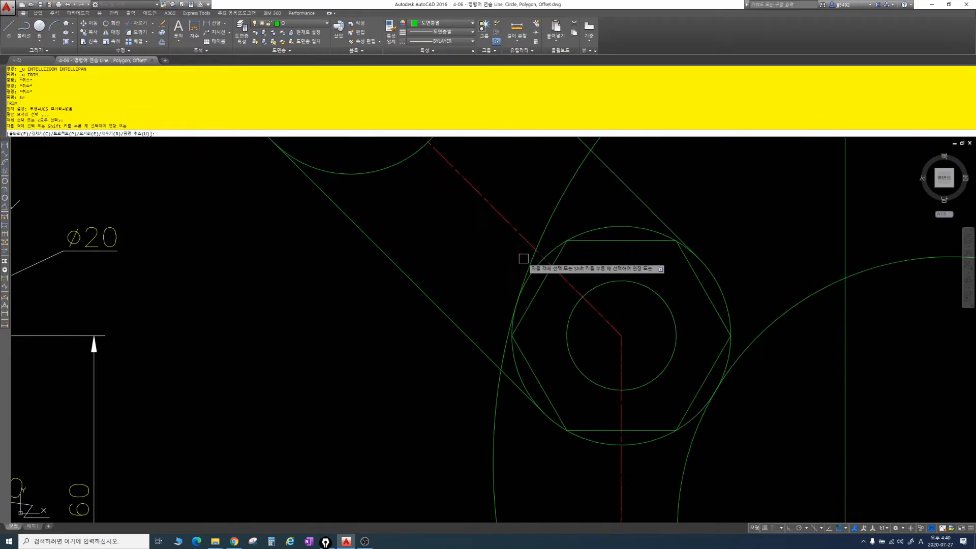
pyautogui.scroll(-2, 539, 259)
pyautogui.scroll(-1, 554, 303)
pyautogui.moveTo(553, 304); pyautogui.dragTo(578, 203, button='middle')
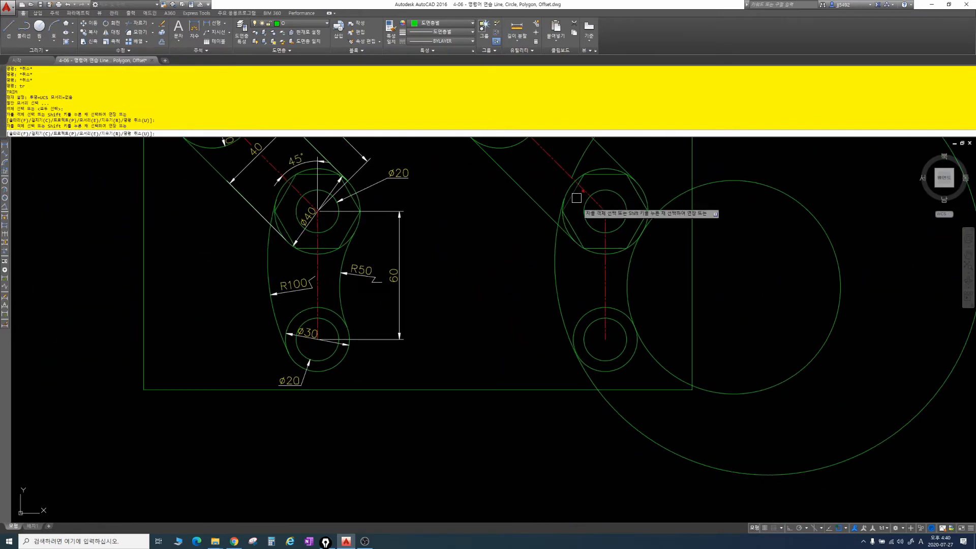
pyautogui.click(592, 383)
pyautogui.click(662, 365)
pyautogui.press('Return')
# Step: Erase the leftover pieces of both tangent circles outside the drawing frame
pyautogui.scroll(-4, 633, 316)
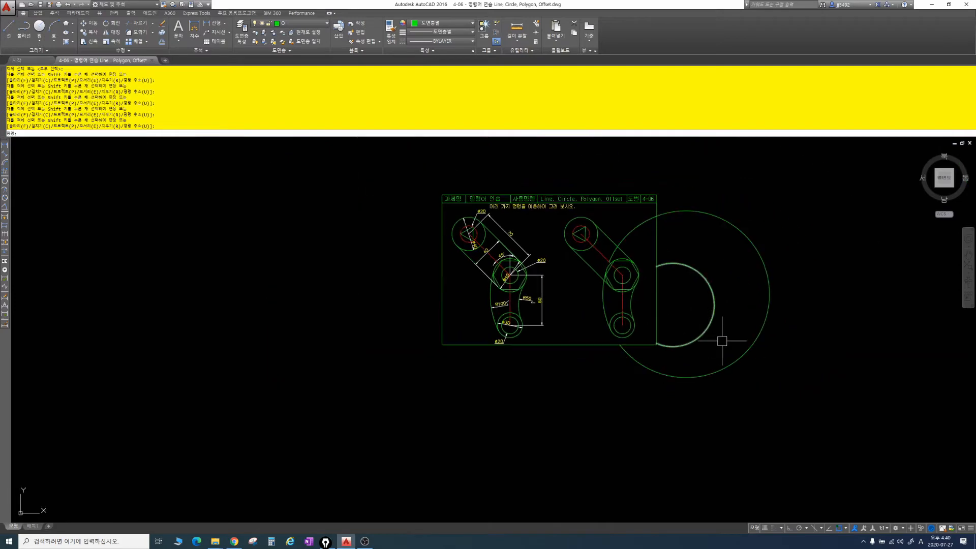
pyautogui.click(797, 398)
pyautogui.click(700, 208)
pyautogui.press('Delete')
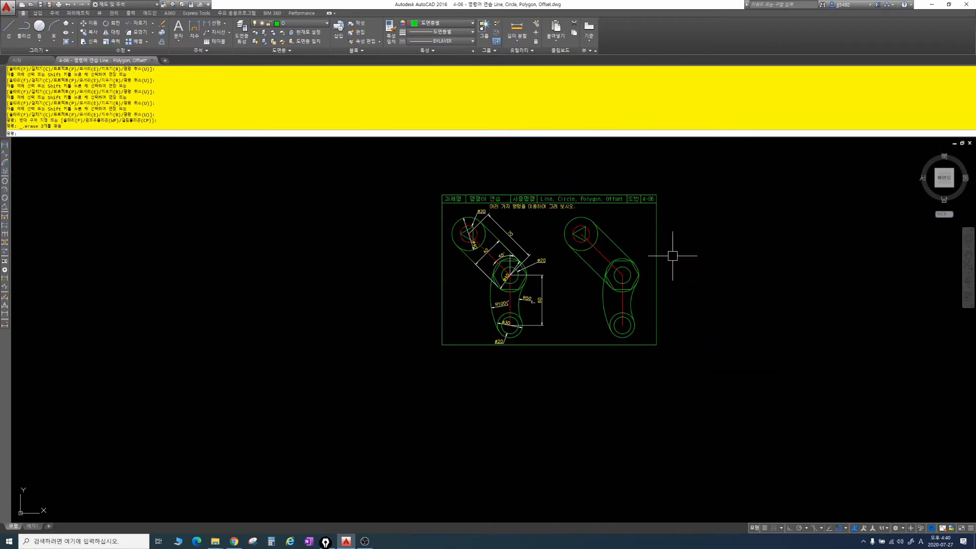
pyautogui.scroll(4, 604, 281)
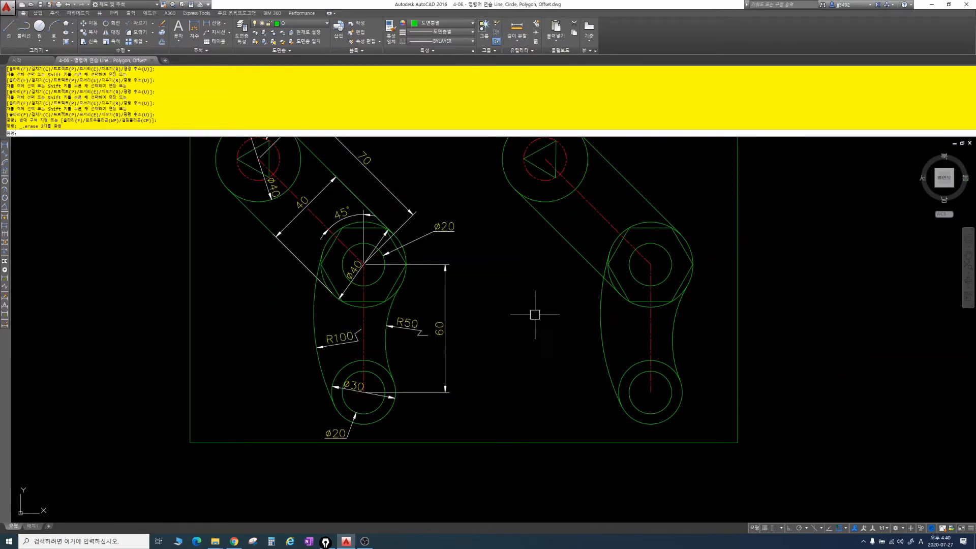
pyautogui.press('Escape')
pyautogui.moveTo(533, 316)
pyautogui.mouseDown(button='middle')
pyautogui.moveTo(604, 349)
pyautogui.moveTo(571, 273)
pyautogui.moveTo(557, 344)
pyautogui.mouseUp(button='middle')
pyautogui.scroll(2, 572, 240)
pyautogui.press('Escape')
pyautogui.press('Escape')
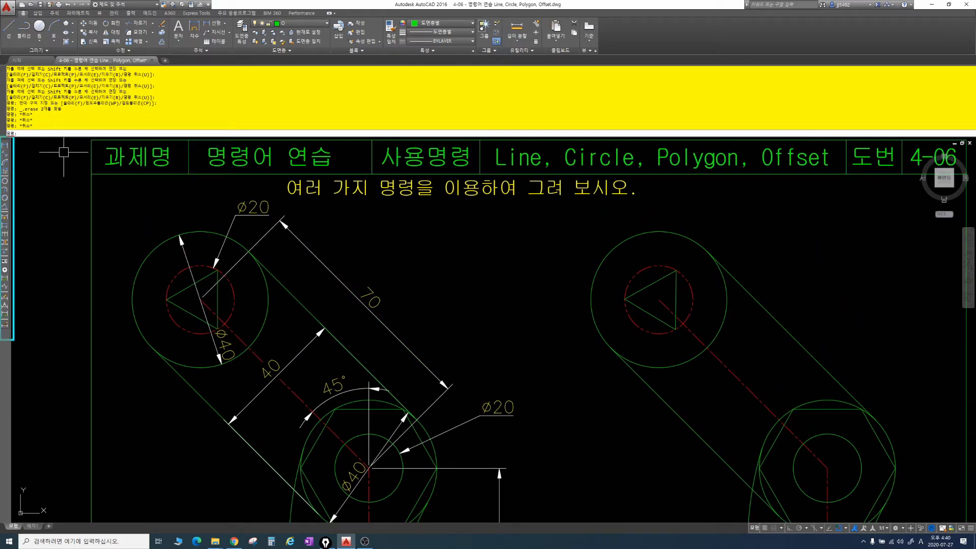
pyautogui.press('Escape')
pyautogui.press('Escape')
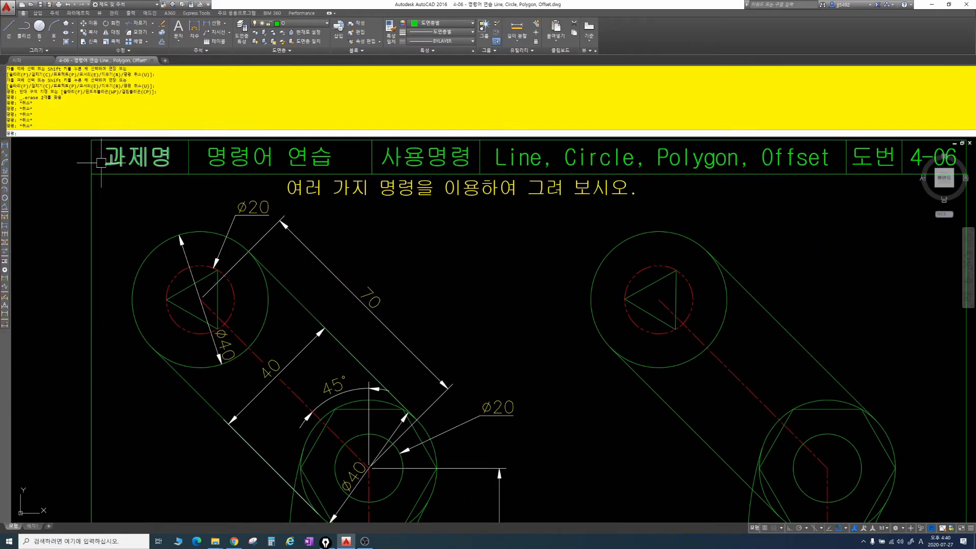
pyautogui.press('Escape')
pyautogui.press('Escape')
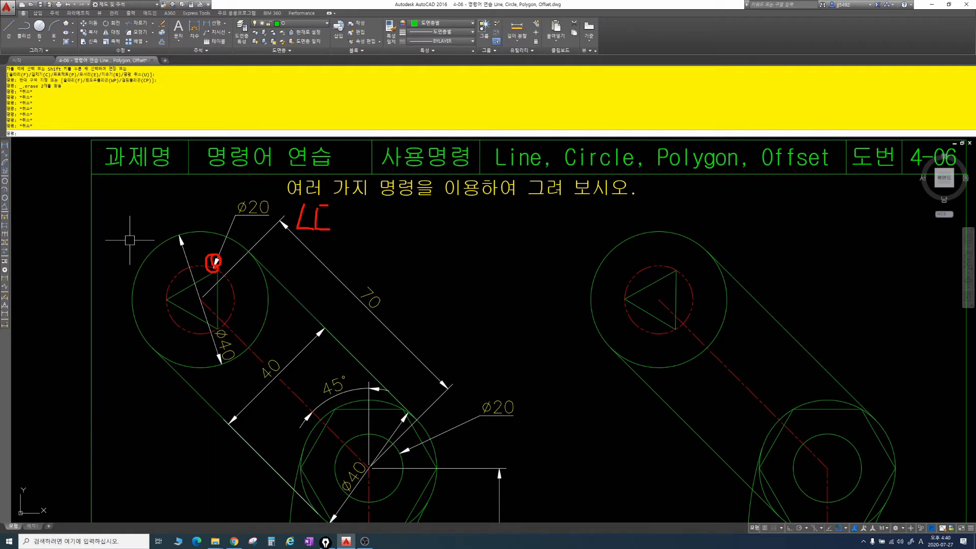
pyautogui.press('Escape')
pyautogui.press('Escape')
pyautogui.press('Escape')
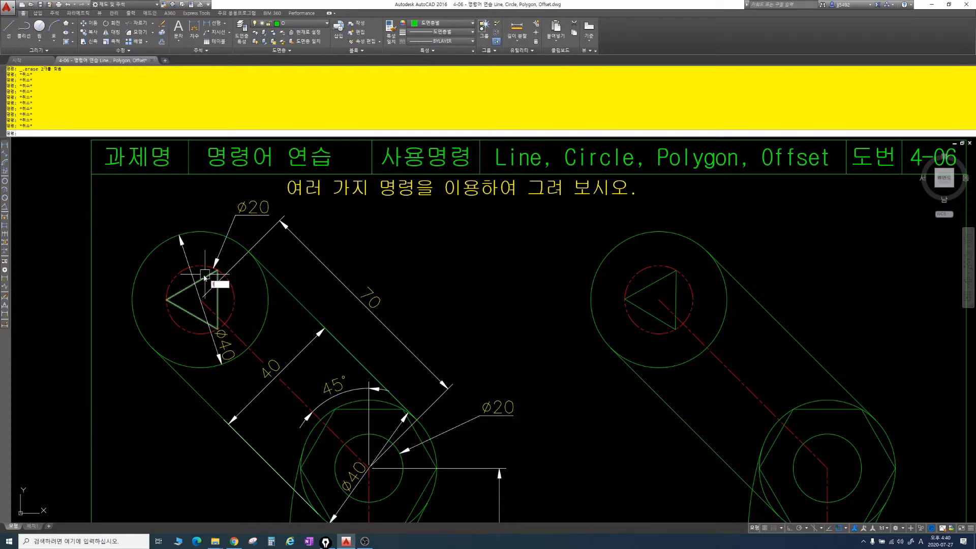
pyautogui.write('le')
pyautogui.press('Return')
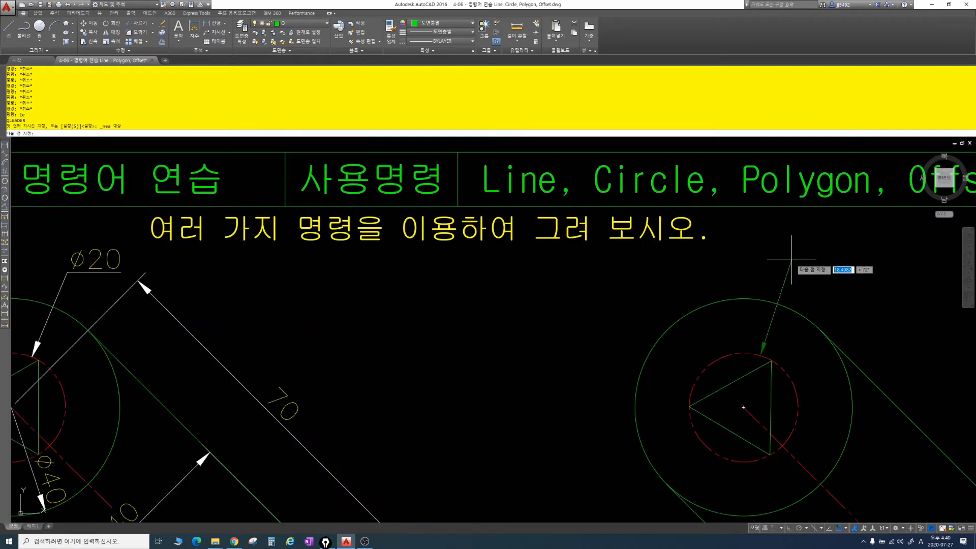
pyautogui.press('Escape')
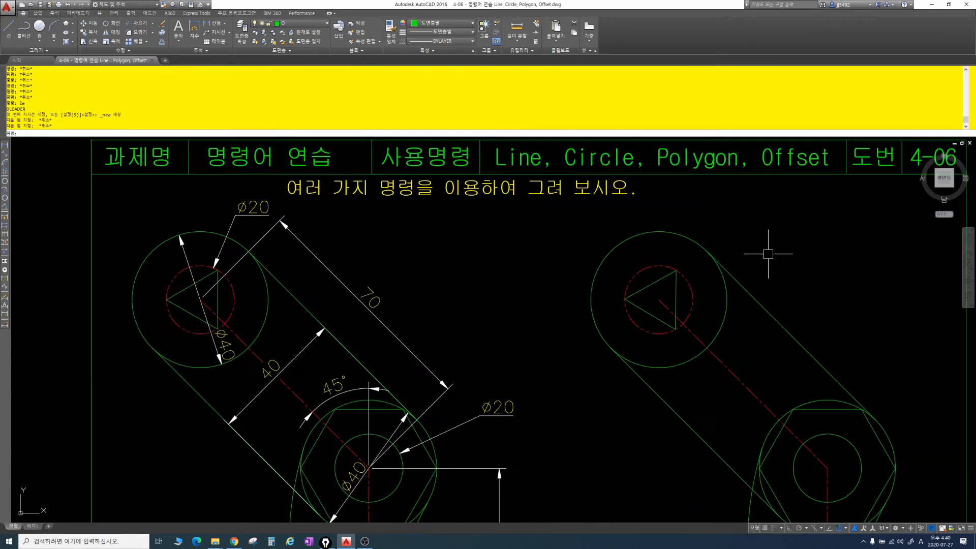
pyautogui.press('Escape')
pyautogui.press('Escape')
pyautogui.press('Escape')
pyautogui.press('Escape')
# Step: On the DEFPOINTS layer, draw a textless quick leader from the dashed circle around the triangle up to a horizontal landing
pyautogui.click(300, 22)
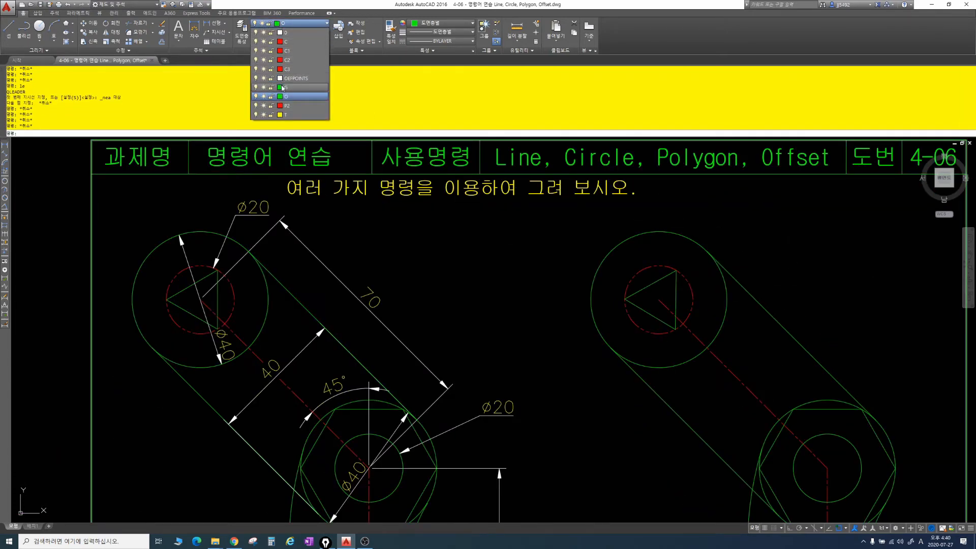
pyautogui.click(293, 78)
pyautogui.scroll(2, 465, 242)
pyautogui.write('le')
pyautogui.press('Return')
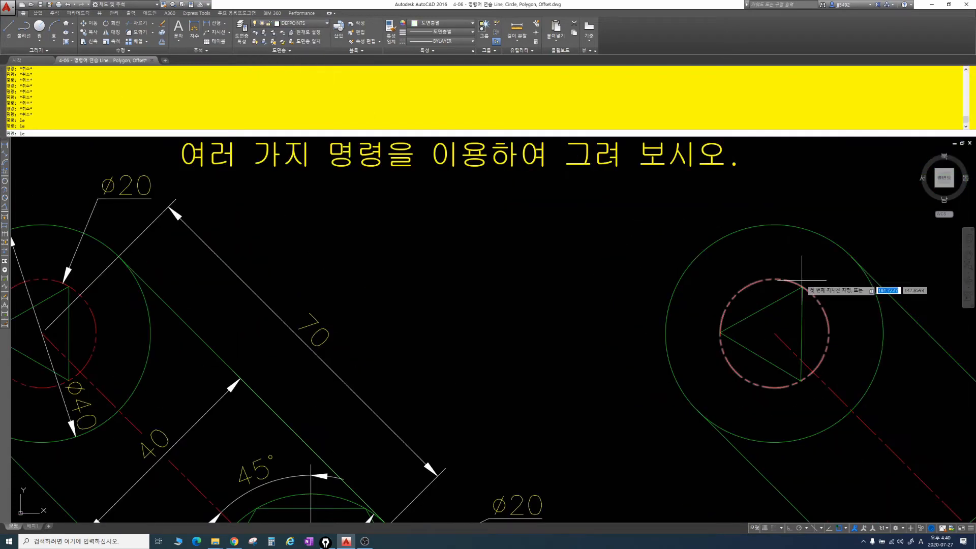
pyautogui.keyDown('shift'); pyautogui.rightClick(787, 282); pyautogui.keyUp('shift')
pyautogui.click(814, 448)
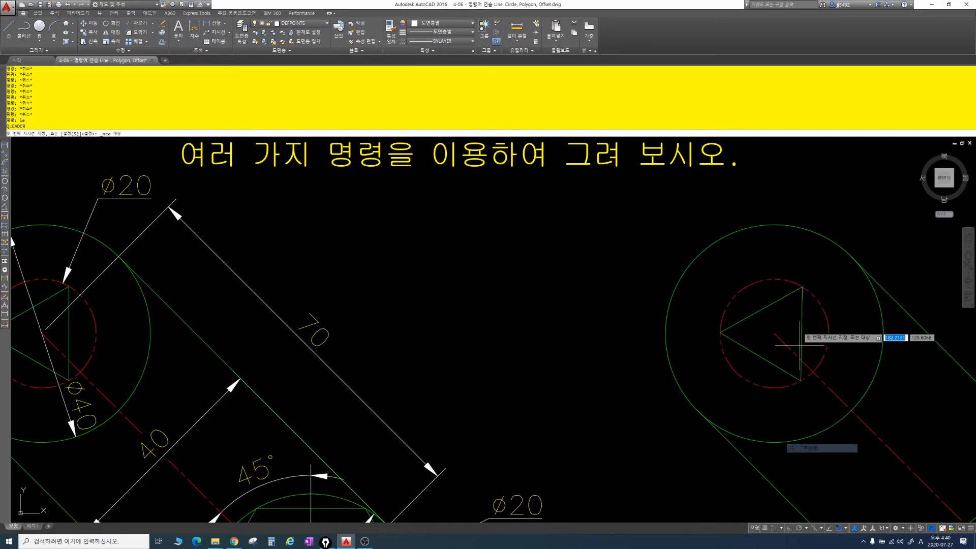
pyautogui.click(786, 278)
pyautogui.moveTo(811, 189); pyautogui.dragTo(788, 241, button='middle')
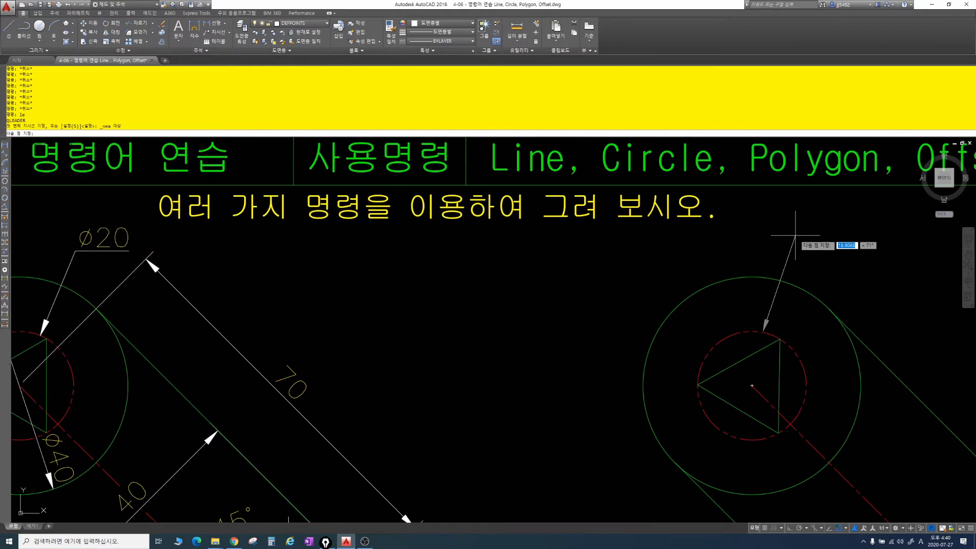
pyautogui.click(790, 237)
pyautogui.press('F8')
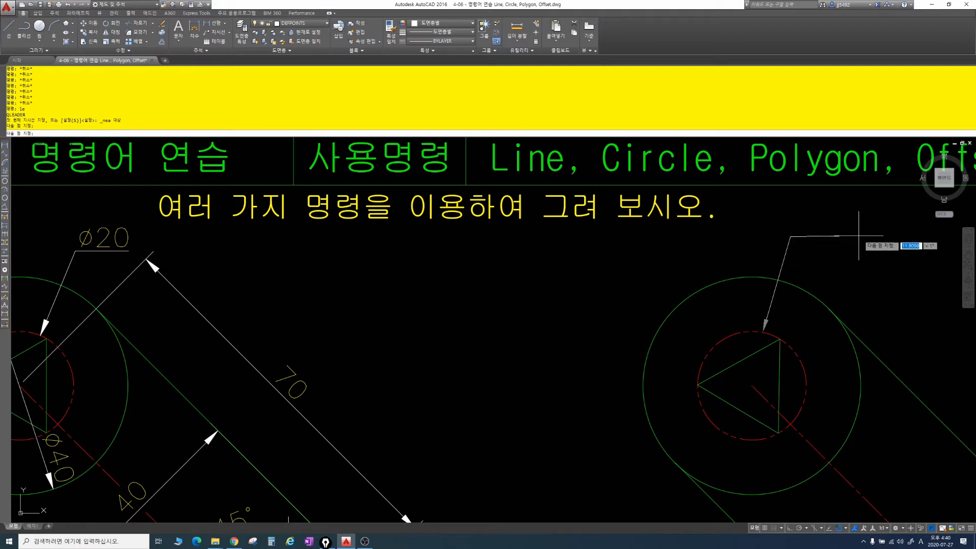
pyautogui.click(855, 239)
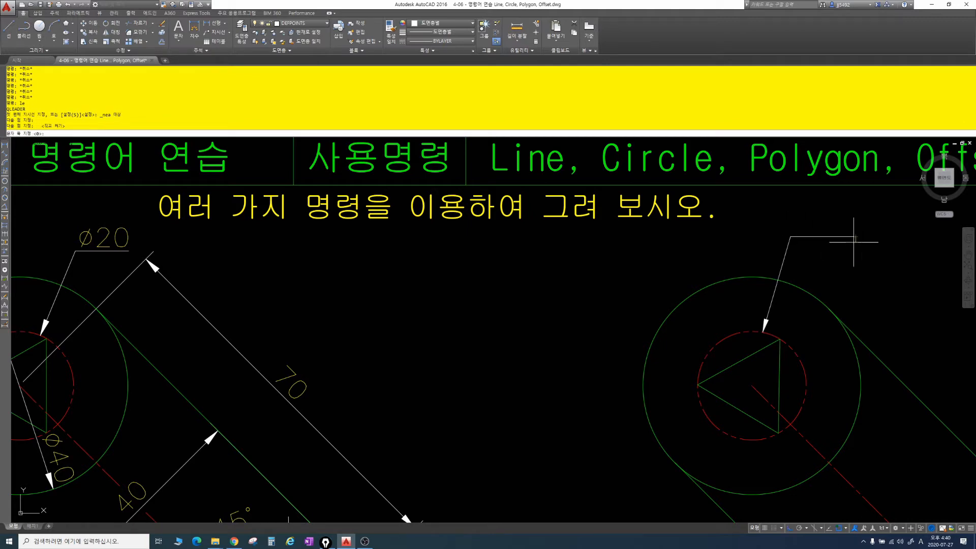
pyautogui.press('Escape')
pyautogui.scroll(-4, 609, 319)
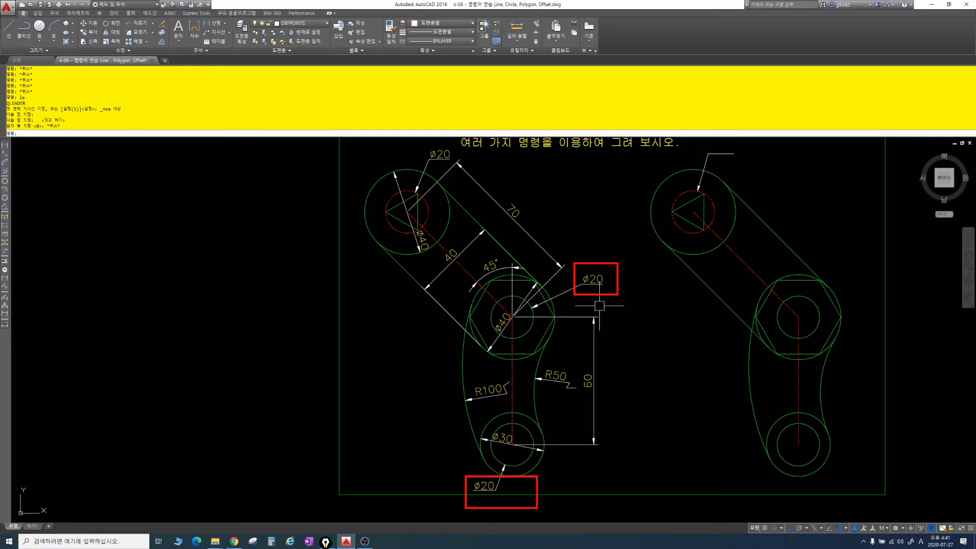
pyautogui.press('Escape')
pyautogui.press('Escape')
pyautogui.press('Return')
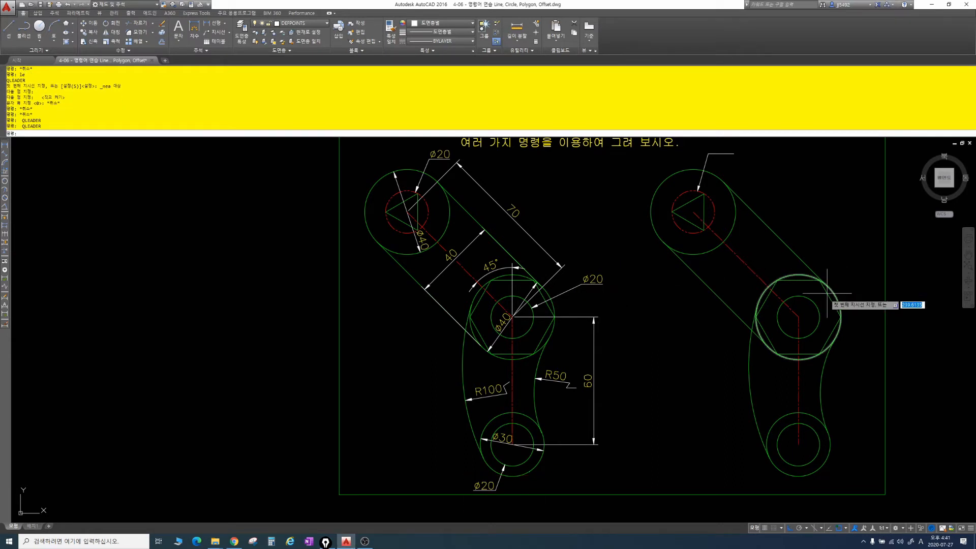
pyautogui.scroll(2, 815, 303)
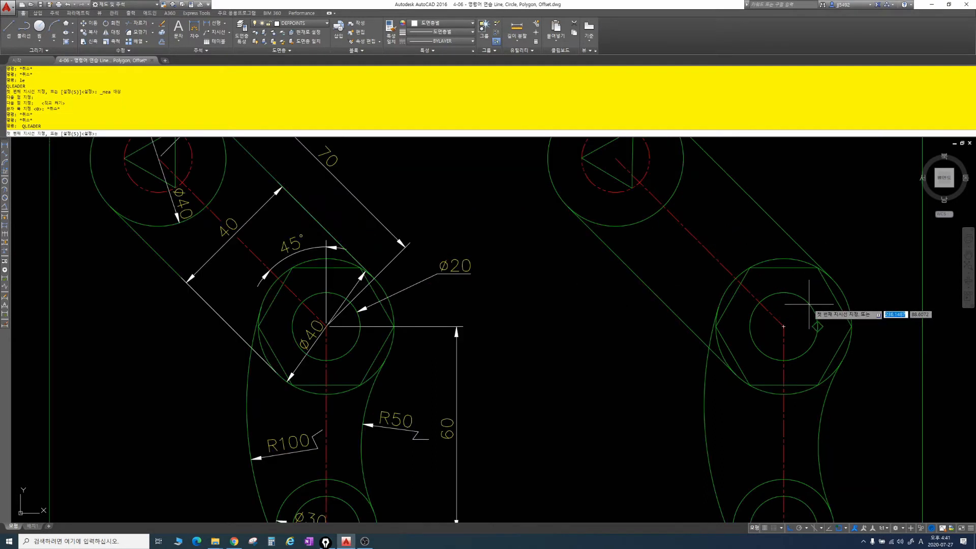
pyautogui.keyDown('shift'); pyautogui.rightClick(809, 305); pyautogui.keyUp('shift')
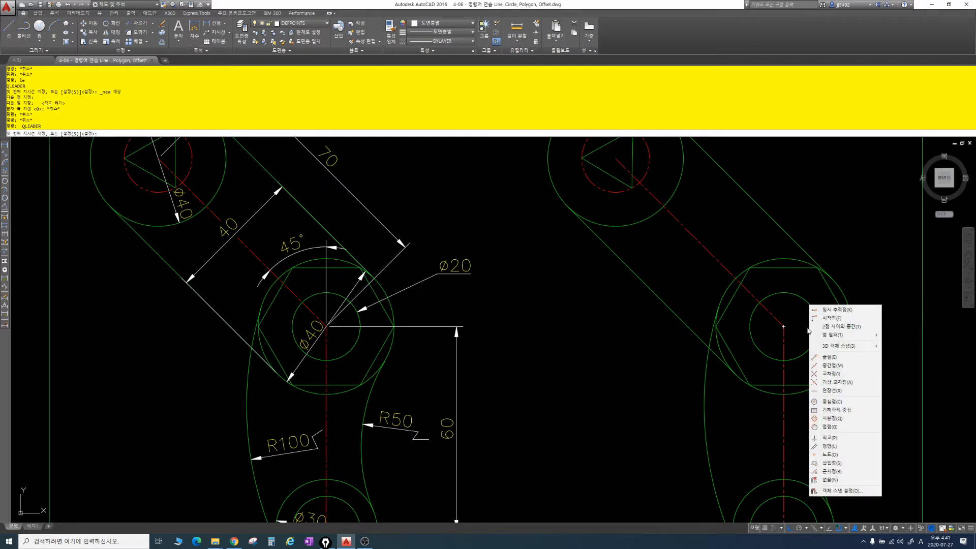
pyautogui.click(843, 464)
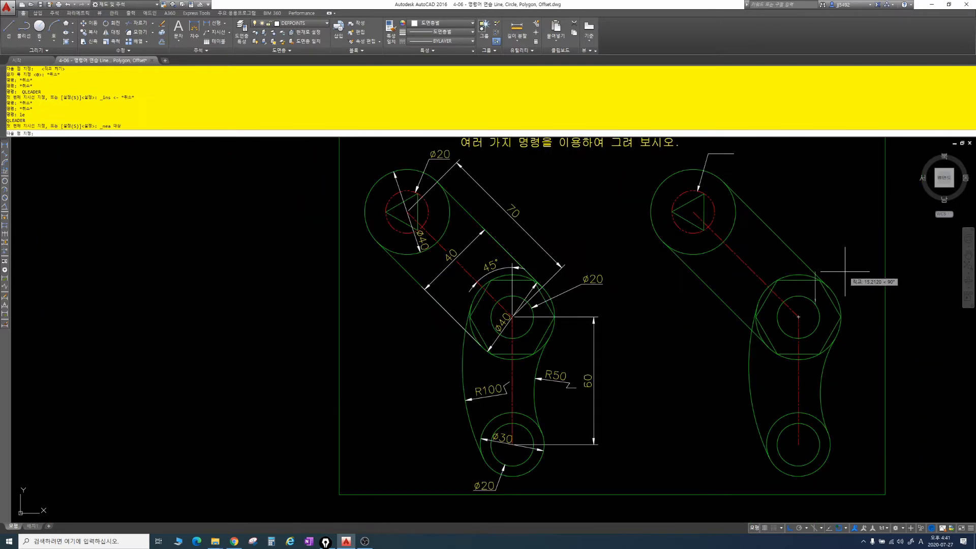
# Step: Draw a textless quick leader from the circle inside the hexagon up to the right, ending in a horizontal landing
pyautogui.press('F8')
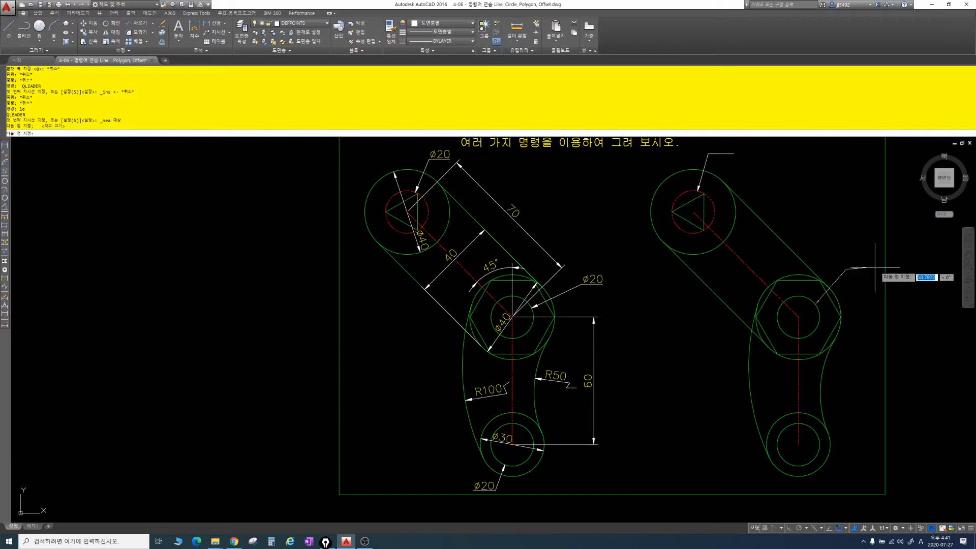
pyautogui.press('F8')
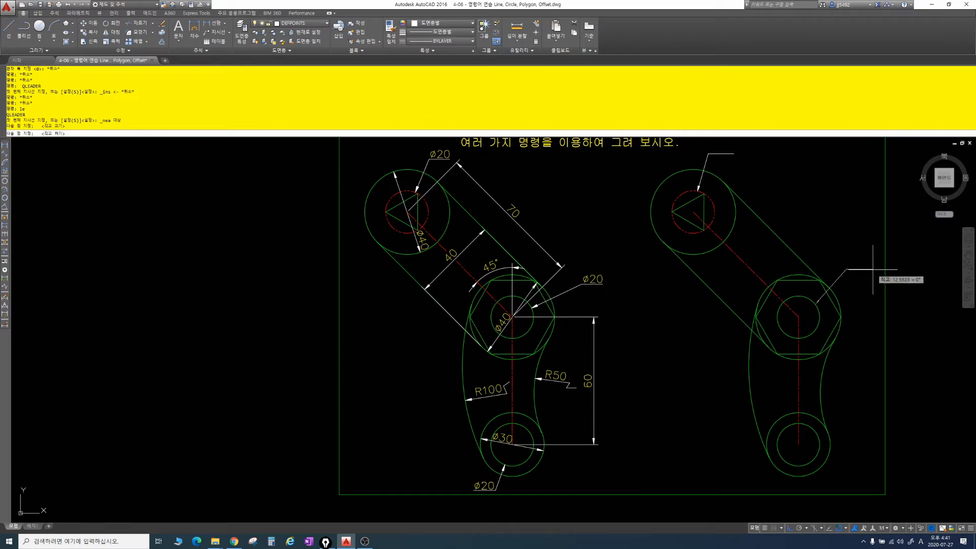
pyautogui.click(872, 269)
pyautogui.press('Escape')
pyautogui.press('Escape')
pyautogui.press('Escape')
# Step: Draw a quick leader from the lower radius 10 circle down to the left, ending in a horizontal landing
pyautogui.moveTo(796, 448); pyautogui.dragTo(809, 294, button='middle')
pyautogui.scroll(1, 800, 304)
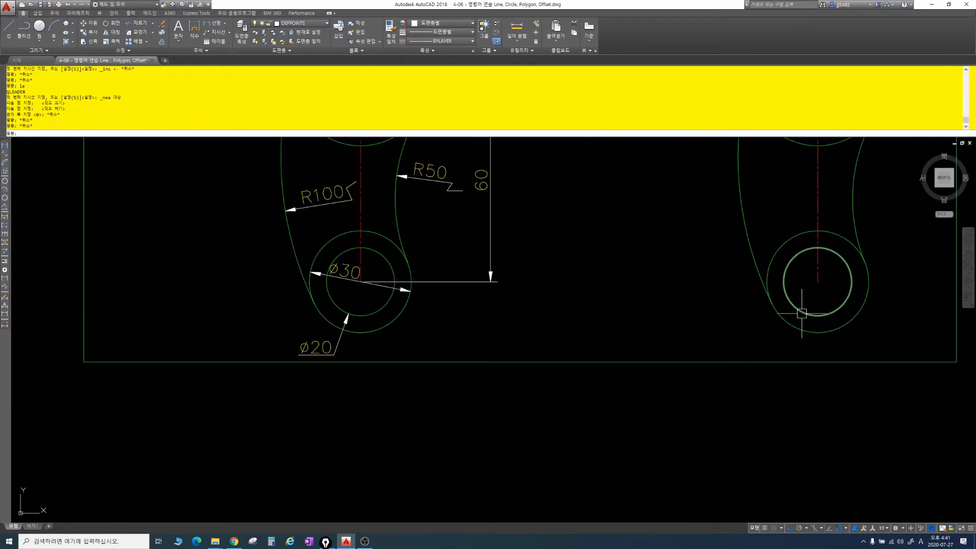
pyautogui.press('Escape')
pyautogui.press('Escape')
pyautogui.press('Escape')
pyautogui.press('Escape')
pyautogui.press('Return')
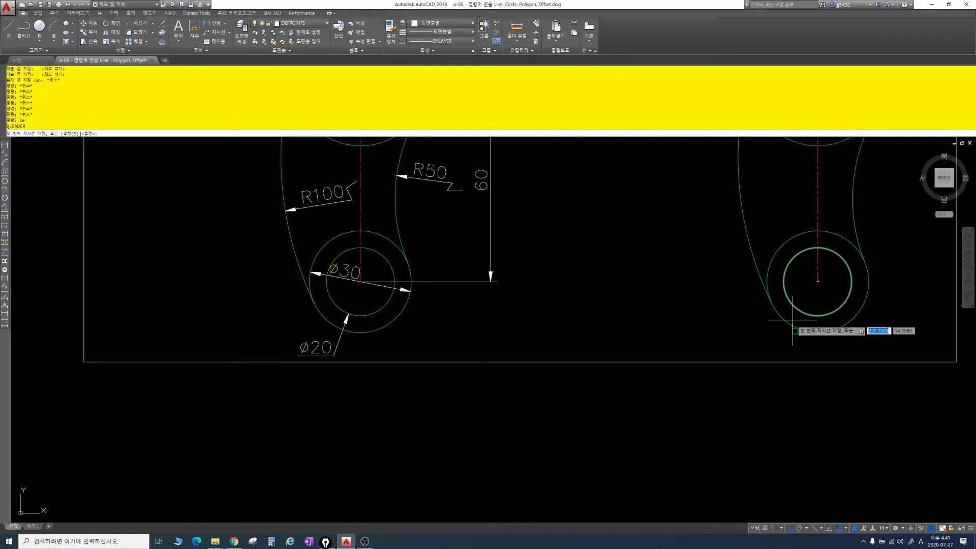
pyautogui.click(799, 313)
pyautogui.press('F8')
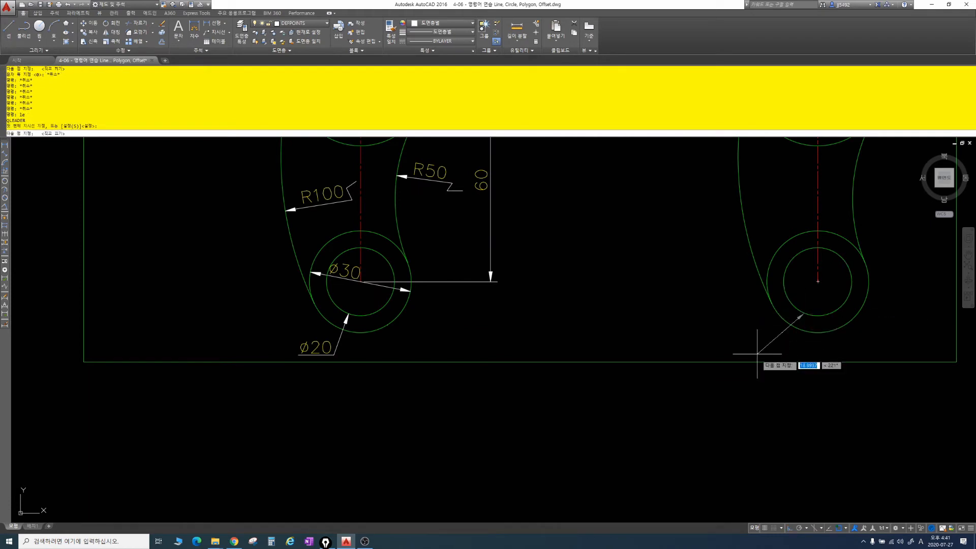
pyautogui.click(765, 351)
pyautogui.click(726, 350)
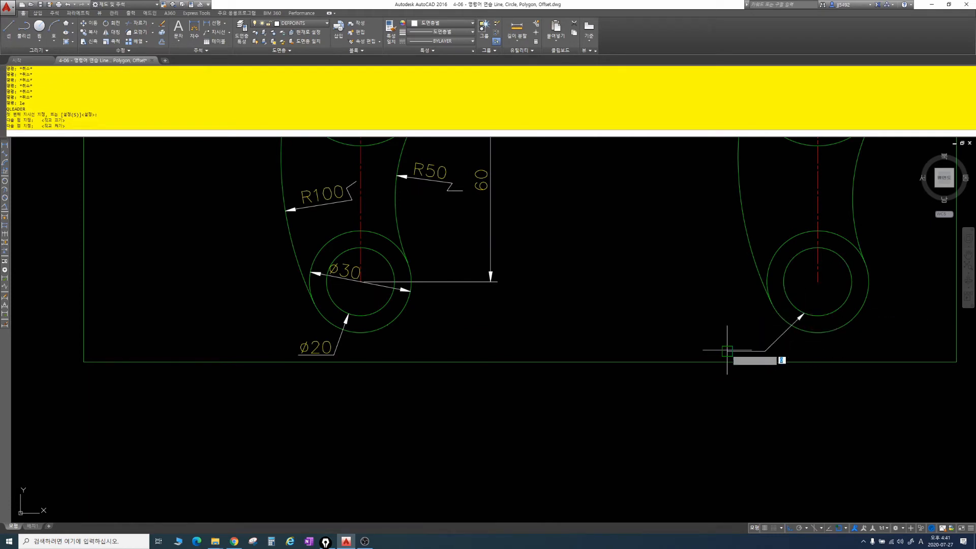
# Step: End the leader from the lower inner circle without adding any annotation text
pyautogui.press('Escape')
pyautogui.press('Escape')
pyautogui.scroll(-1, 745, 292)
pyautogui.moveTo(750, 258); pyautogui.dragTo(722, 413, button='middle')
pyautogui.scroll(1, 719, 247)
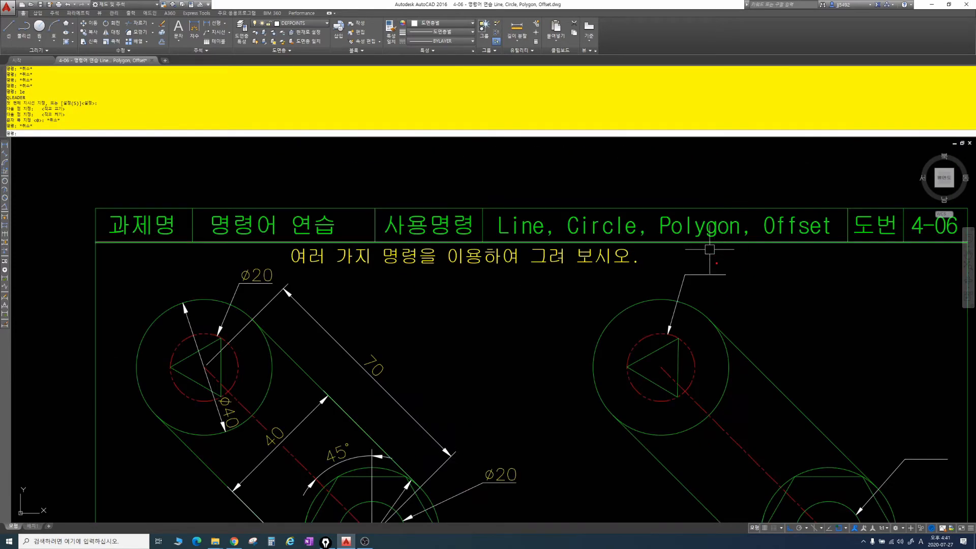
pyautogui.press('Escape')
pyautogui.press('Escape')
pyautogui.press('Escape')
pyautogui.press('Escape')
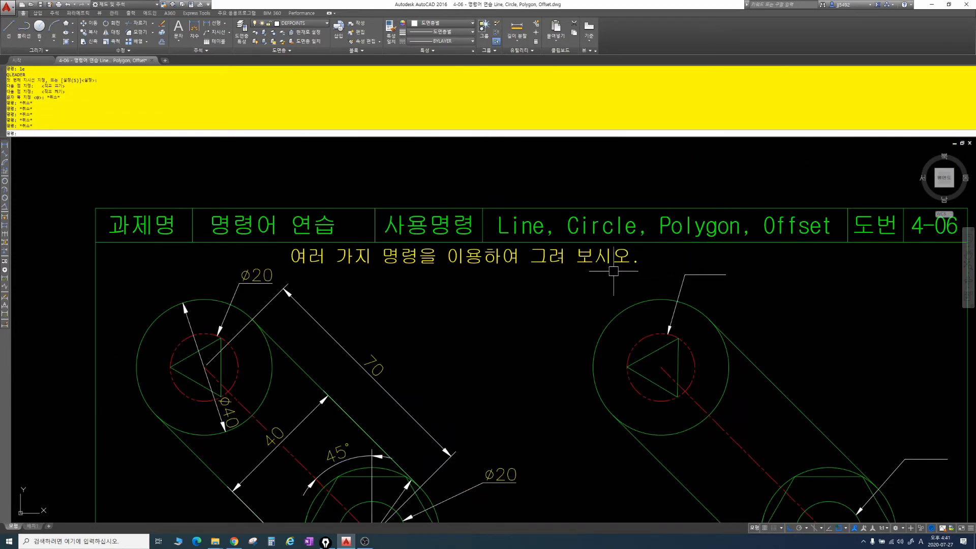
pyautogui.press('Escape')
pyautogui.press('Escape')
pyautogui.press('Escape')
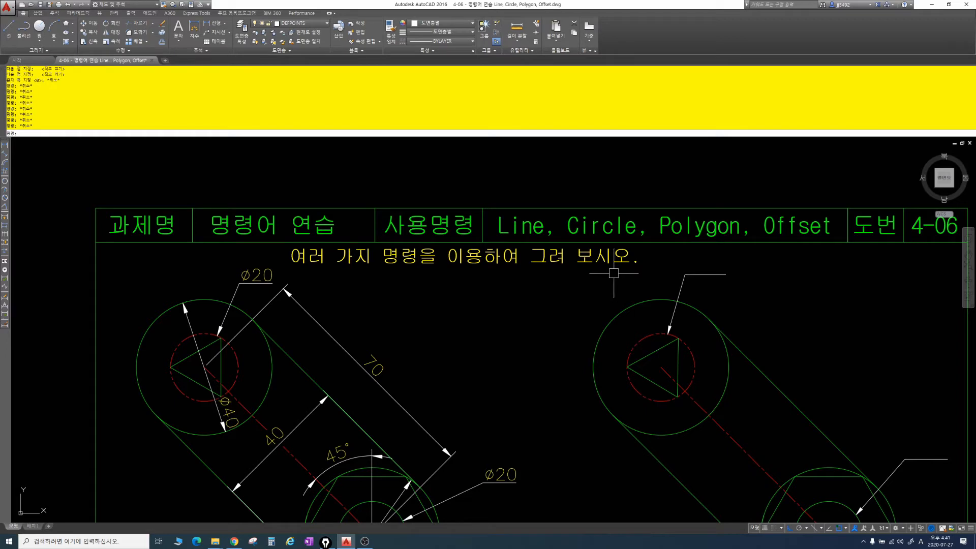
# Step: Add single-line text ⌀20, height 3.5 and rotation 0, above the leader landing of the dashed circle around the triangle
pyautogui.press('Return')
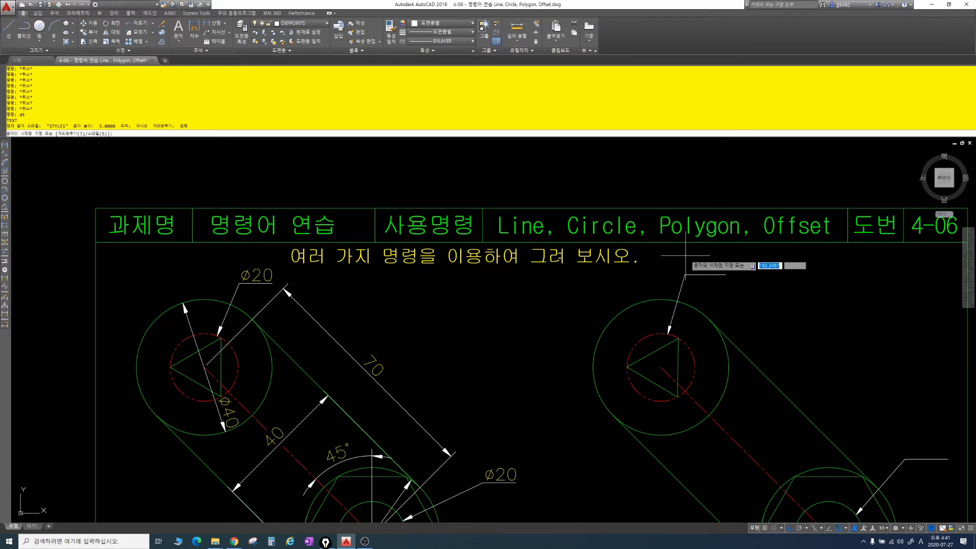
pyautogui.scroll(2, 686, 258)
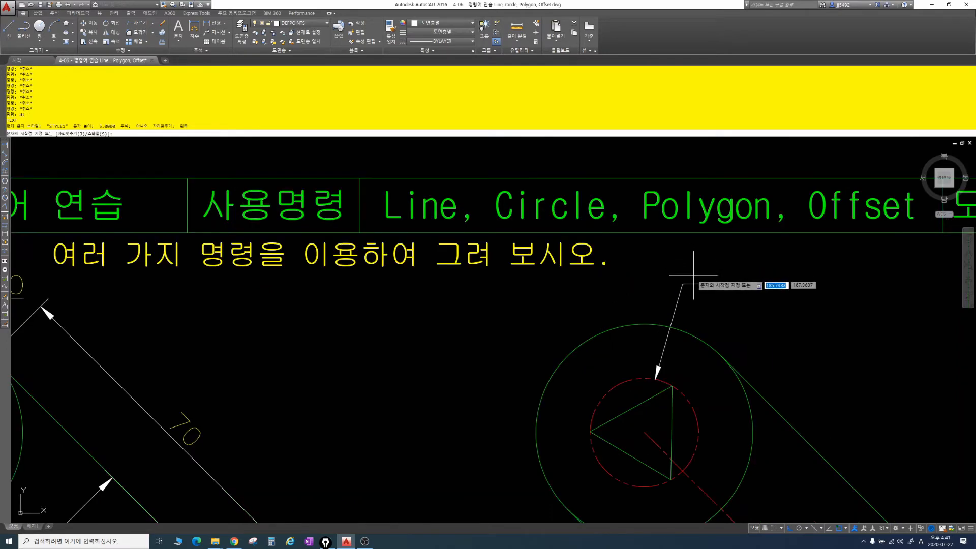
pyautogui.moveTo(691, 267); pyautogui.dragTo(802, 265, button='middle')
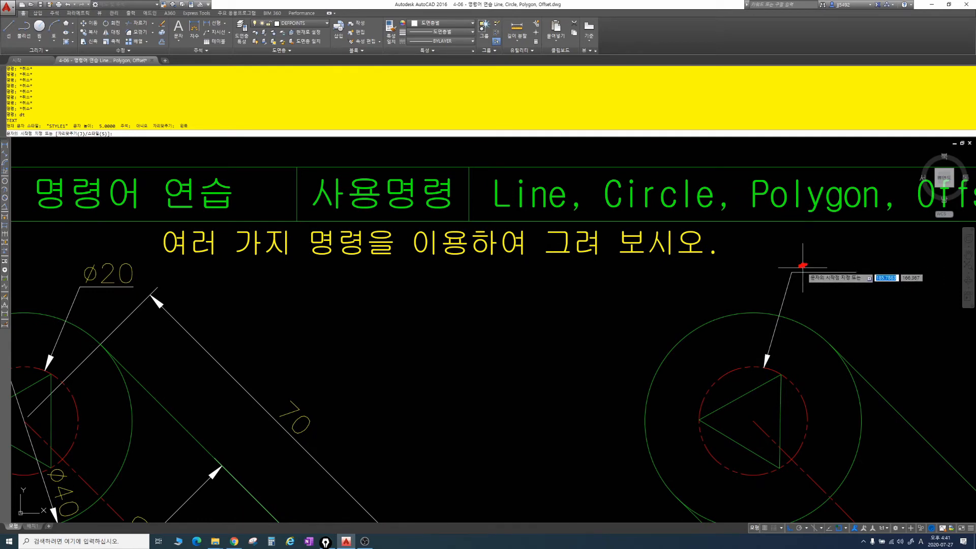
pyautogui.click(799, 265)
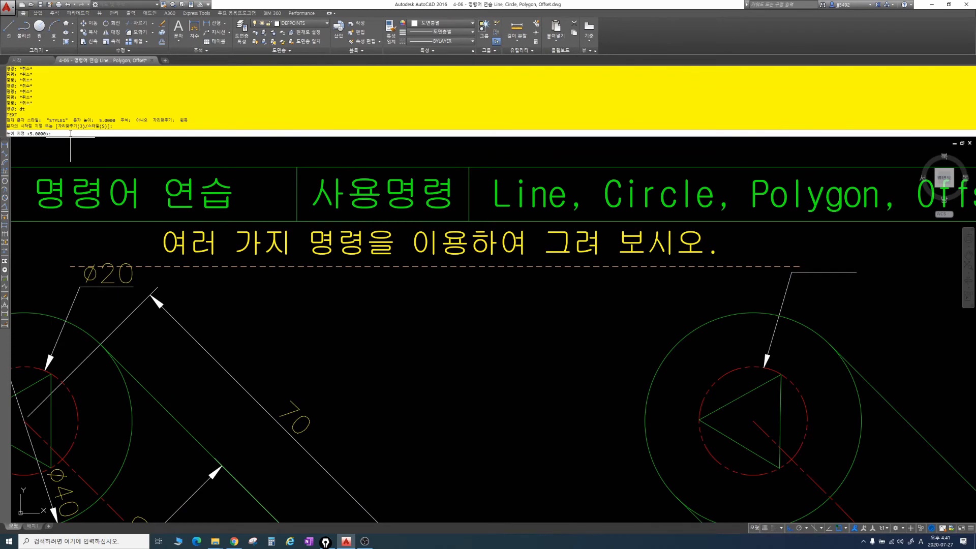
pyautogui.press('Return')
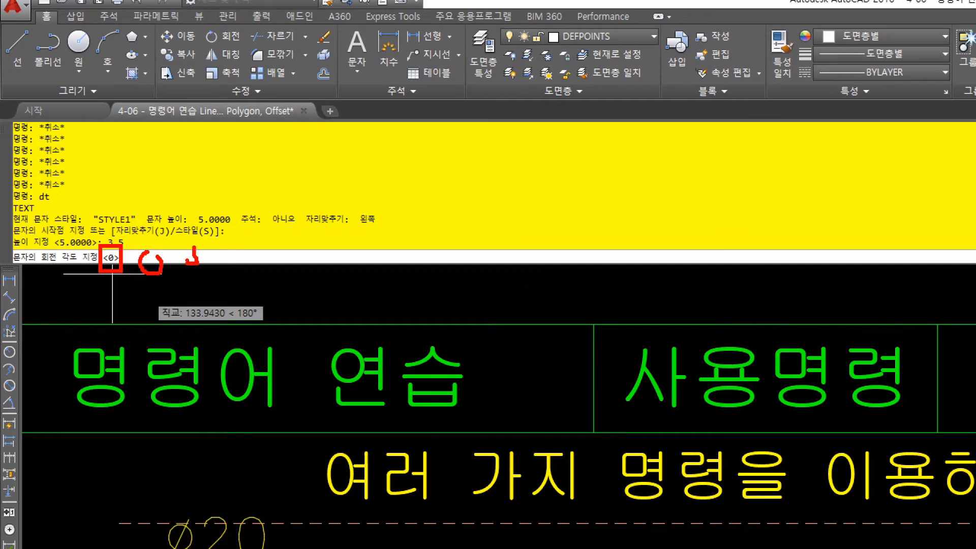
pyautogui.keyDown('ctrl'); pyautogui.keyDown('shift'); pyautogui.moveTo(120, 247); pyautogui.dragTo(157, 184); pyautogui.keyUp('shift'); pyautogui.keyUp('ctrl')
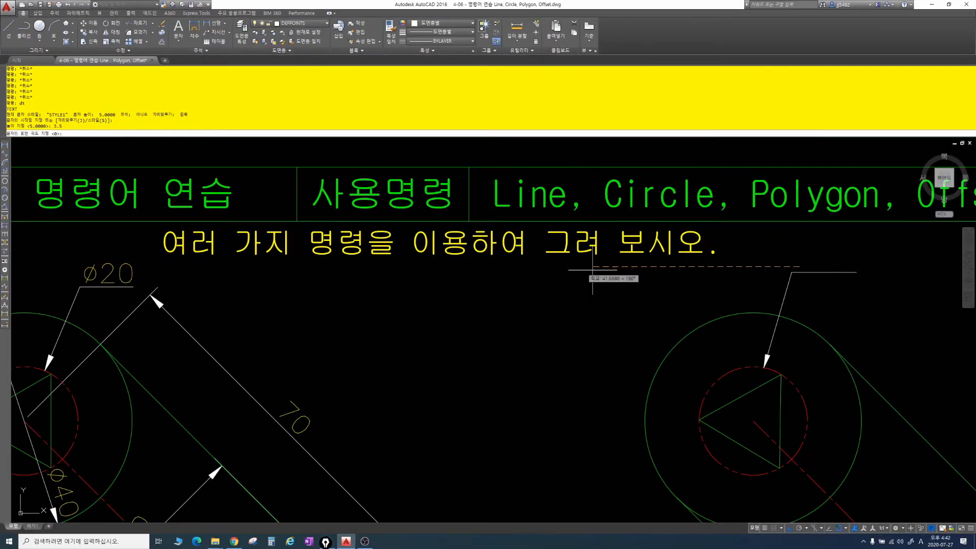
pyautogui.press('Return')
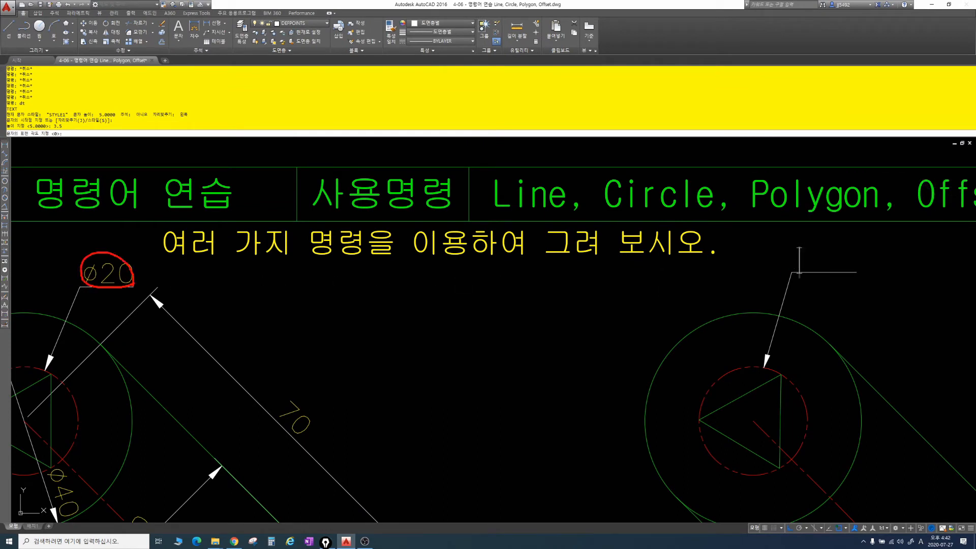
pyautogui.press('Escape')
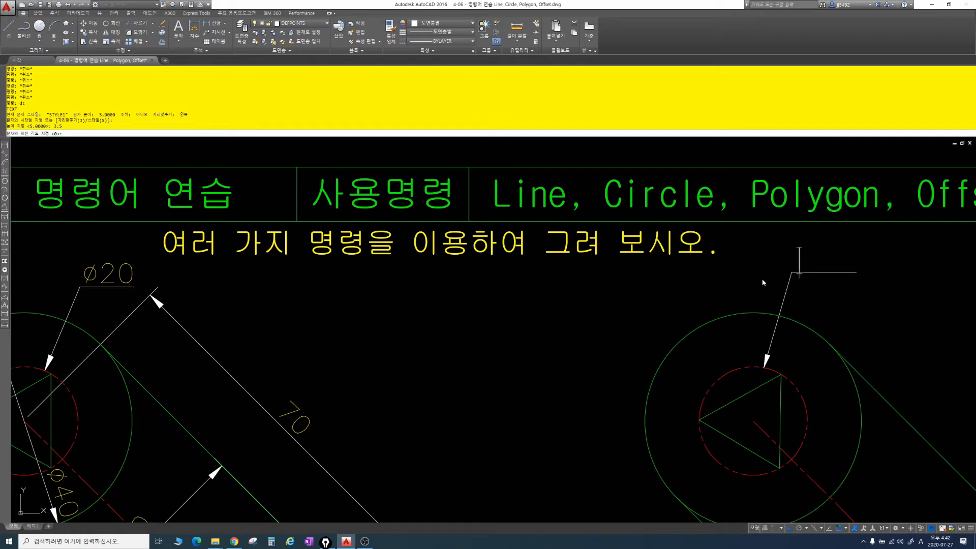
pyautogui.write('%%c')
pyautogui.write('20')
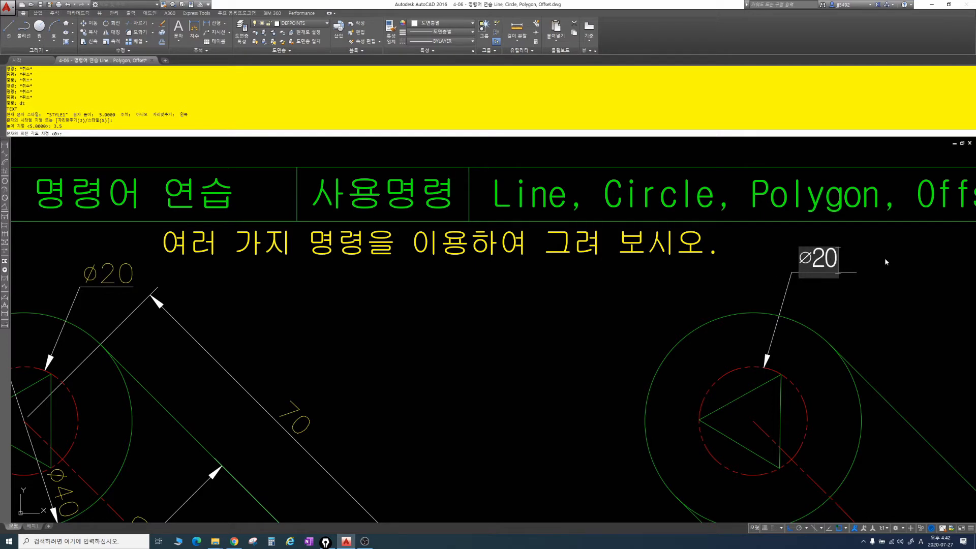
pyautogui.press('Escape')
pyautogui.press('Escape')
pyautogui.press('Escape')
# Step: Change the color of the new ⌀20 text to yellow
pyautogui.click(862, 259)
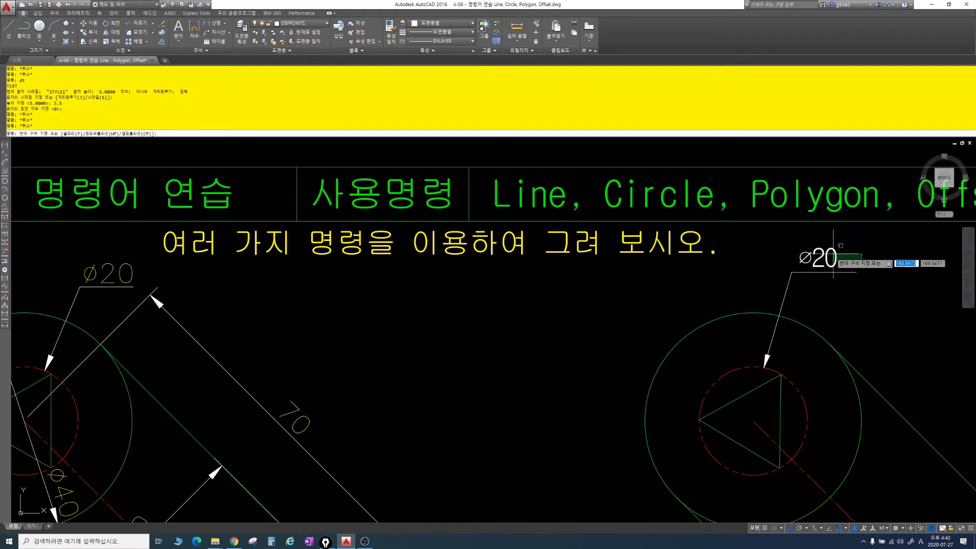
pyautogui.press('Escape')
pyautogui.press('Escape')
pyautogui.press('Escape')
pyautogui.click(866, 259)
pyautogui.click(794, 243)
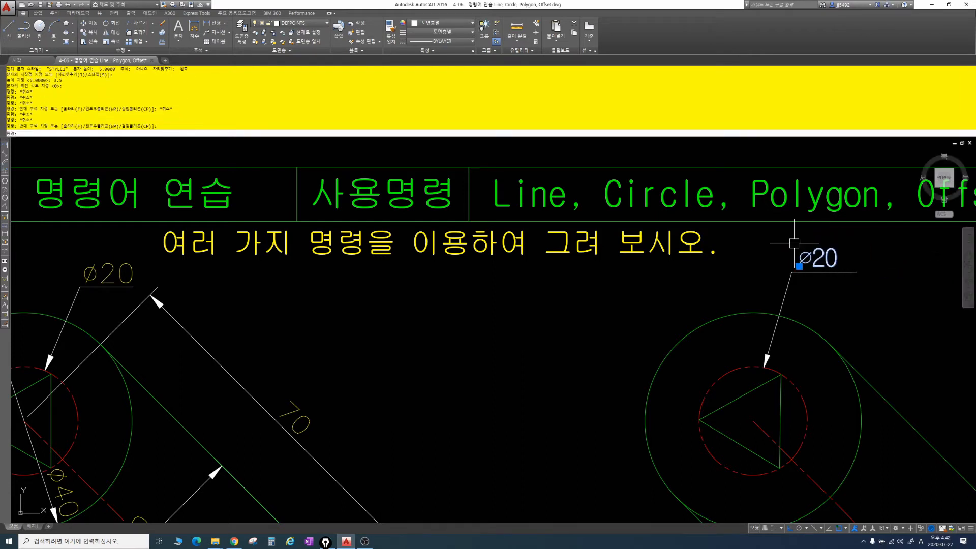
pyautogui.click(442, 23)
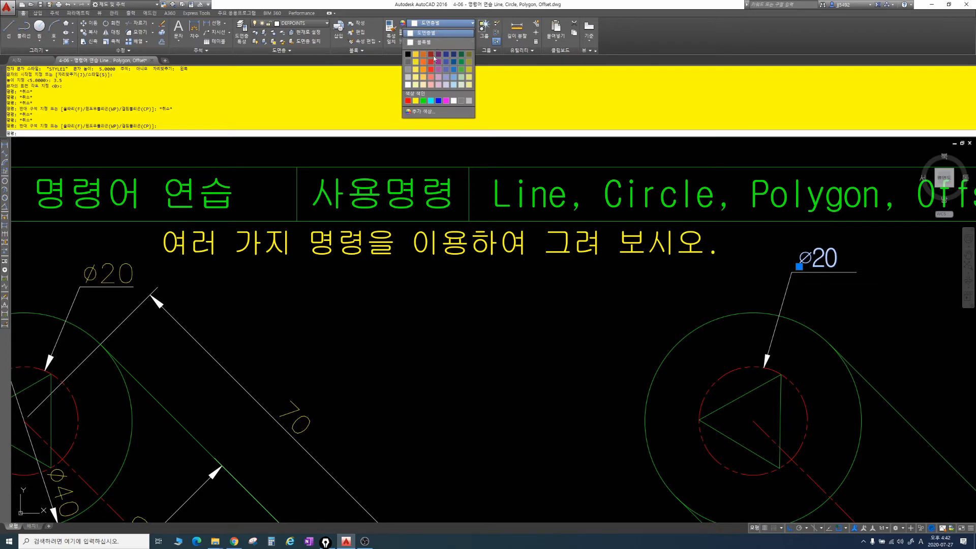
pyautogui.press('Escape')
pyautogui.press('Escape')
pyautogui.press('Escape')
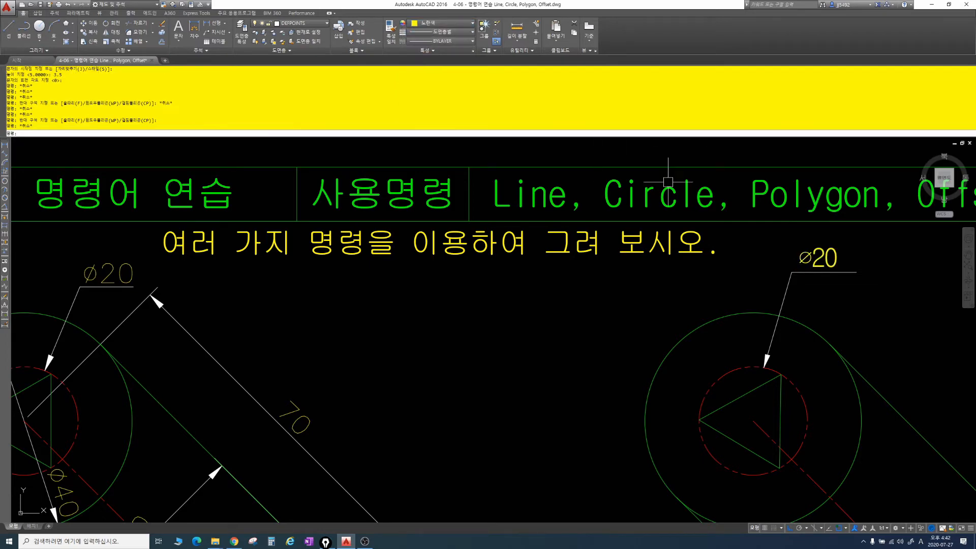
# Step: Copy the yellow ⌀20 text and paste it above the leader landing of the circle inside the hexagon
pyautogui.scroll(-3, 830, 231)
pyautogui.scroll(3, 829, 231)
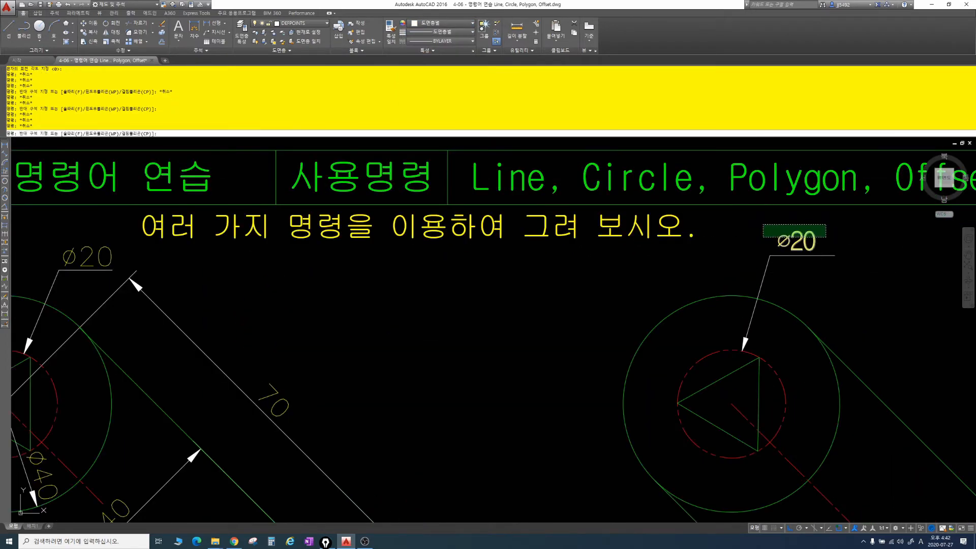
pyautogui.click(767, 247)
pyautogui.hotkey('ctrl', 'c')
pyautogui.scroll(-4, 766, 251)
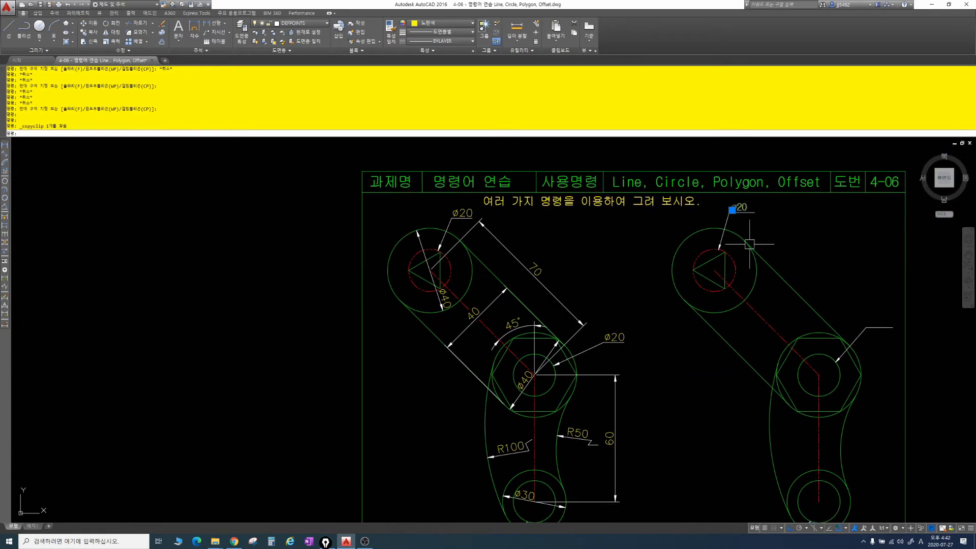
pyautogui.scroll(5, 791, 281)
pyautogui.hotkey('ctrl', 'v')
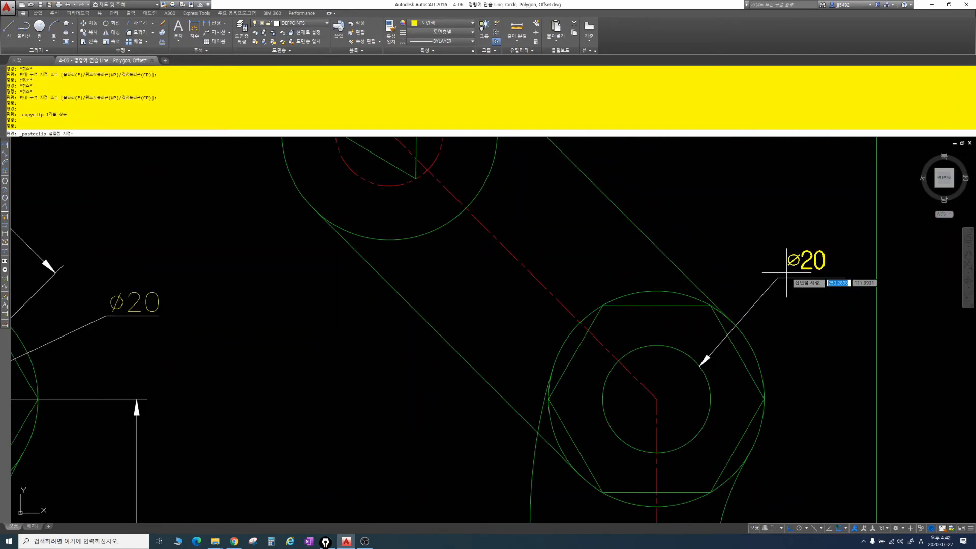
pyautogui.click(786, 269)
# Step: Paste another ⌀20 text above the leader landing of the lower inner circle
pyautogui.scroll(-5, 787, 268)
pyautogui.scroll(4, 718, 325)
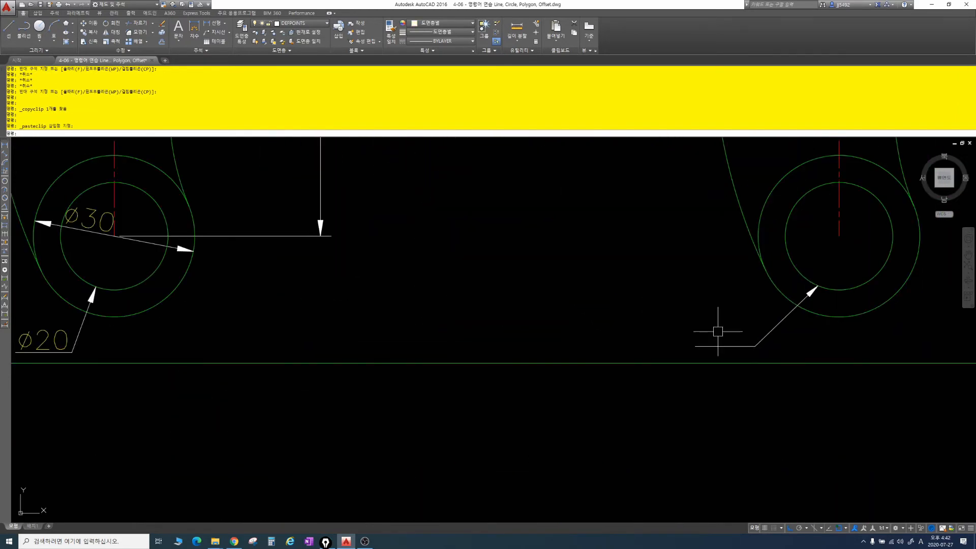
pyautogui.hotkey('ctrl', 'v')
pyautogui.click(703, 339)
pyautogui.scroll(-2, 705, 327)
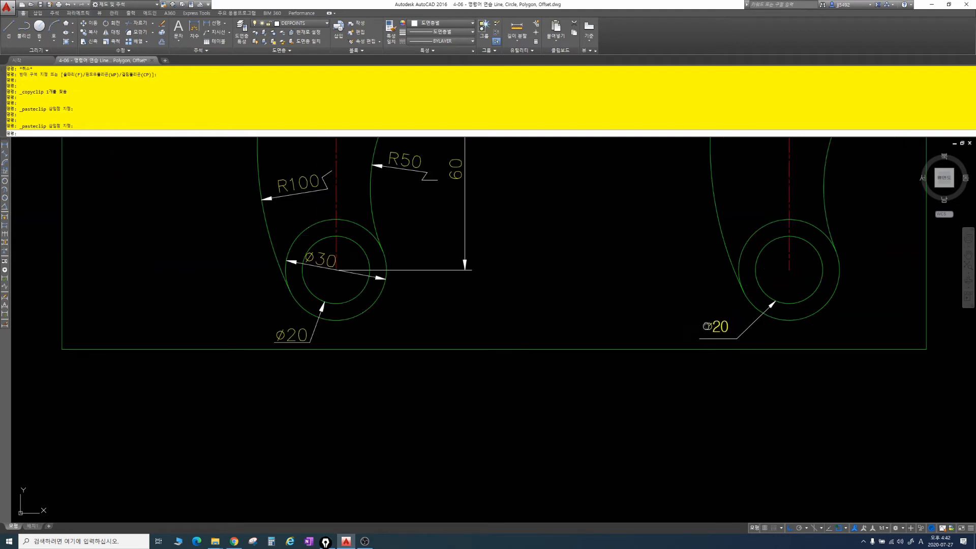
pyautogui.scroll(-3, 483, 351)
pyautogui.scroll(3, 449, 229)
pyautogui.press('Escape')
pyautogui.press('Escape')
pyautogui.press('Escape')
pyautogui.press('Escape')
pyautogui.press('Escape')
pyautogui.press('Escape')
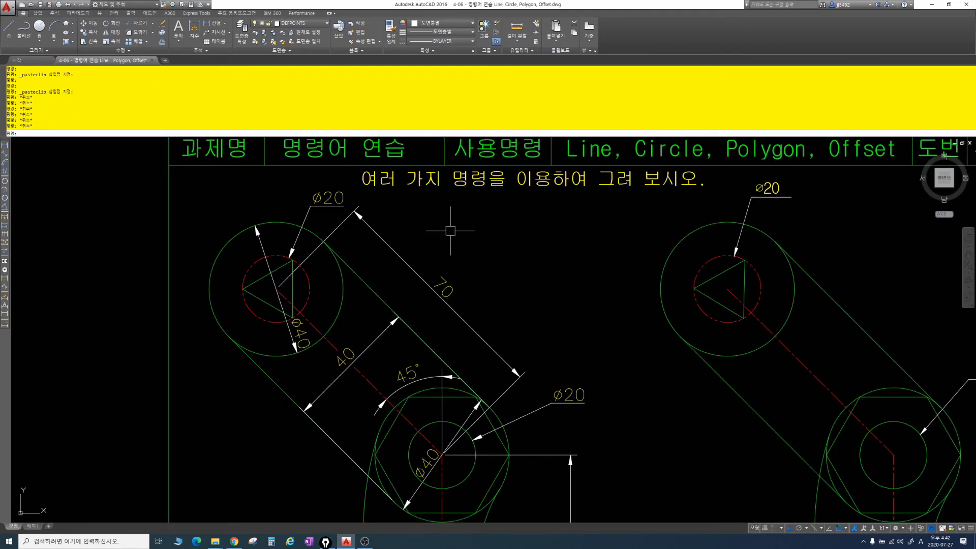
# Step: Add a diameter dimension to the large upper circle, with its text just outside the circle at the lower right
pyautogui.click(5, 198)
pyautogui.click(705, 225)
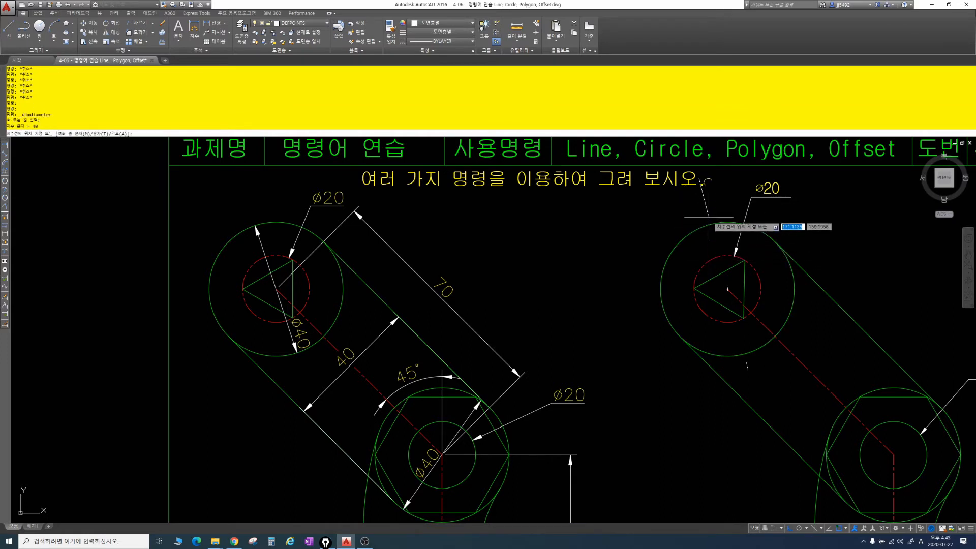
pyautogui.click(752, 358)
pyautogui.press('Escape')
pyautogui.press('Escape')
pyautogui.press('Escape')
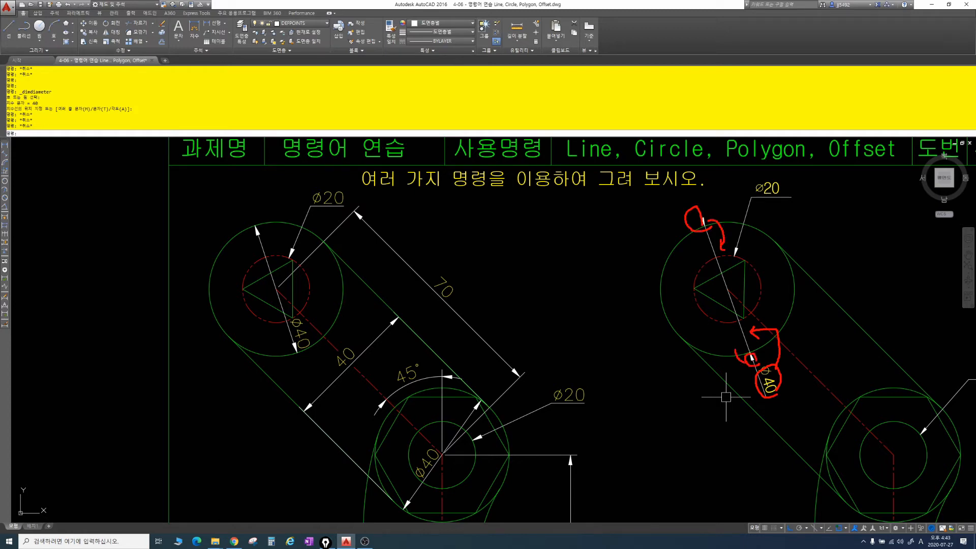
pyautogui.press('Escape')
# Step: Add an aligned dimension across the link between its two parallel tangent lines
pyautogui.moveTo(765, 395)
pyautogui.mouseDown(button='middle')
pyautogui.moveTo(728, 342)
pyautogui.moveTo(642, 343)
pyautogui.mouseUp(button='middle')
pyautogui.scroll(-1, 727, 342)
pyautogui.scroll(2, 691, 377)
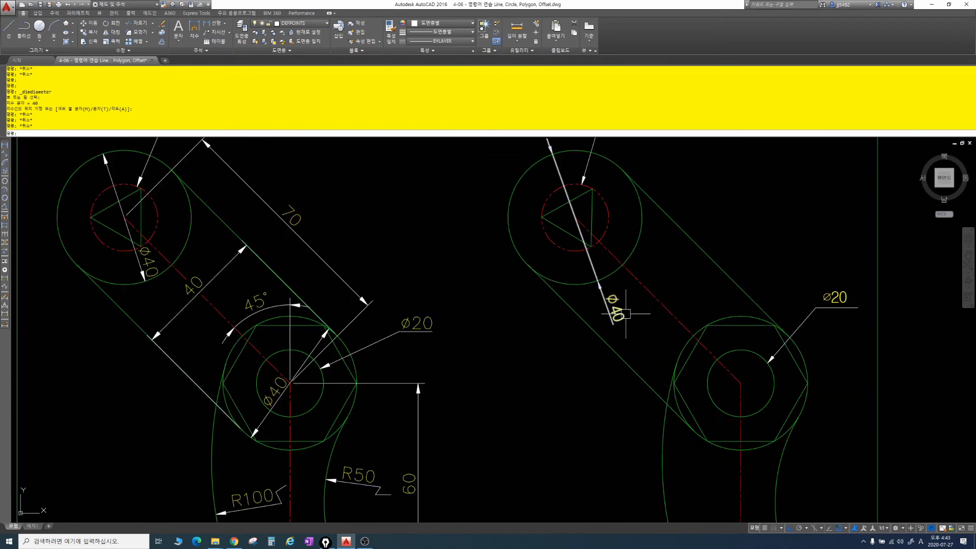
pyautogui.press('Escape')
pyautogui.press('Escape')
pyautogui.press('Escape')
pyautogui.press('Escape')
pyautogui.press('Escape')
pyautogui.click(4, 153)
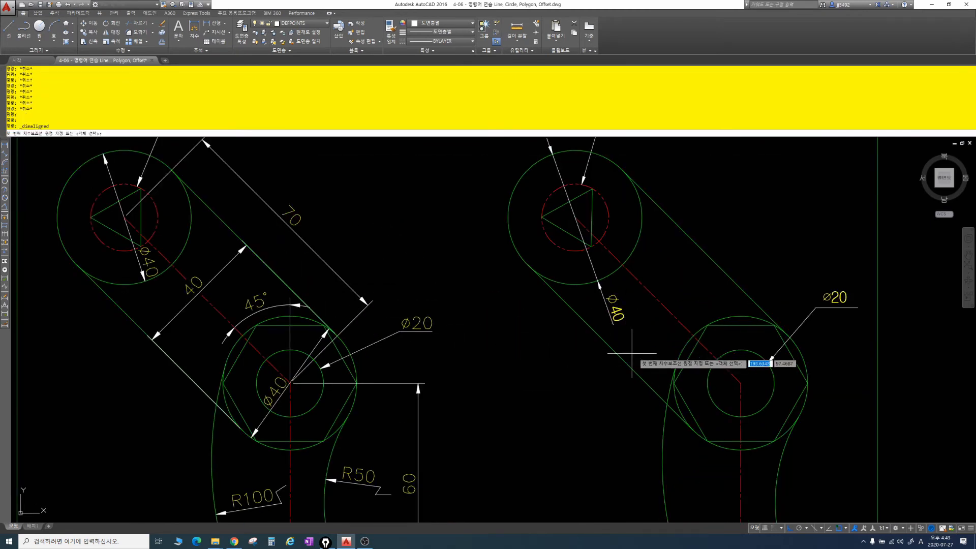
pyautogui.click(610, 349)
pyautogui.click(700, 259)
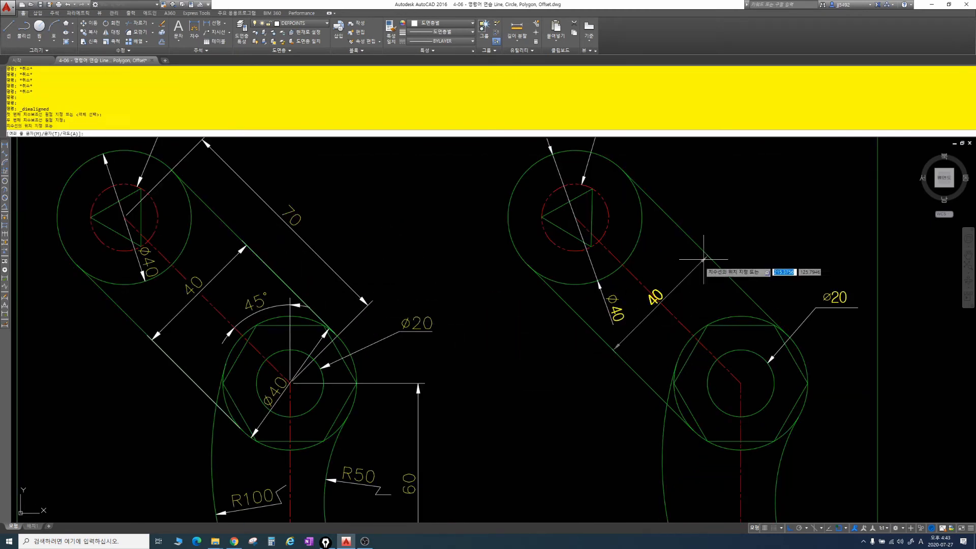
pyautogui.click(696, 265)
# Step: Add an aligned dimension between the hexagon's center and the triangle's center, placed outside the upper tangent line
pyautogui.press('Return')
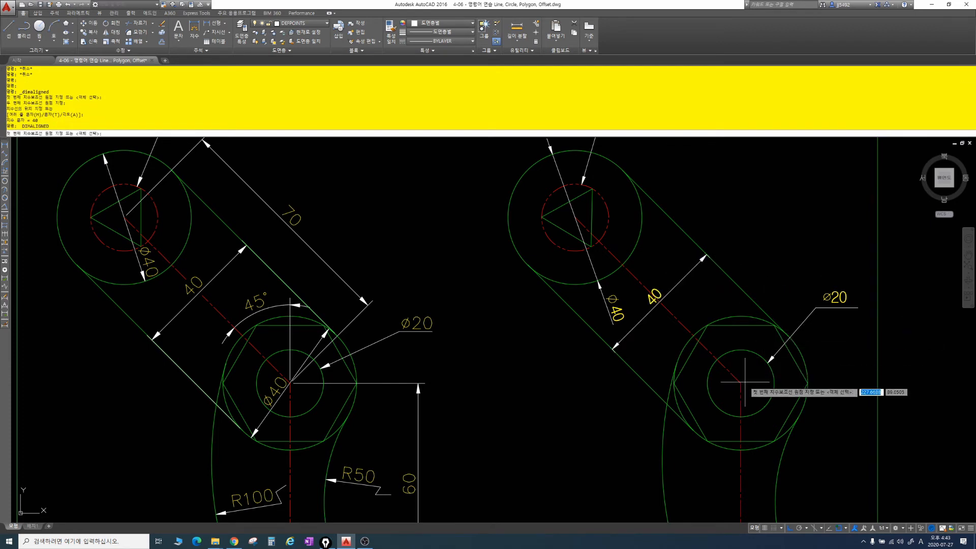
pyautogui.click(740, 383)
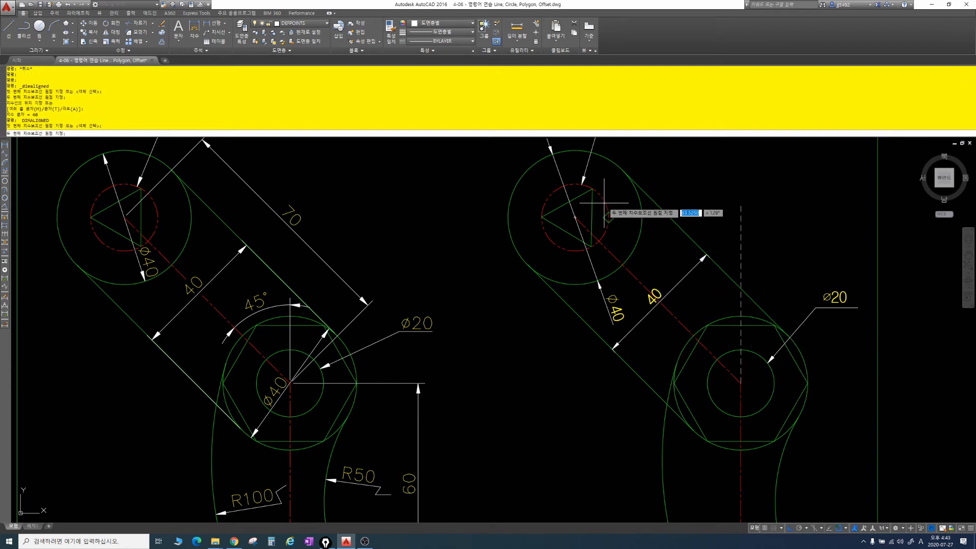
pyautogui.click(604, 203)
pyautogui.moveTo(725, 166); pyautogui.dragTo(707, 192, button='middle')
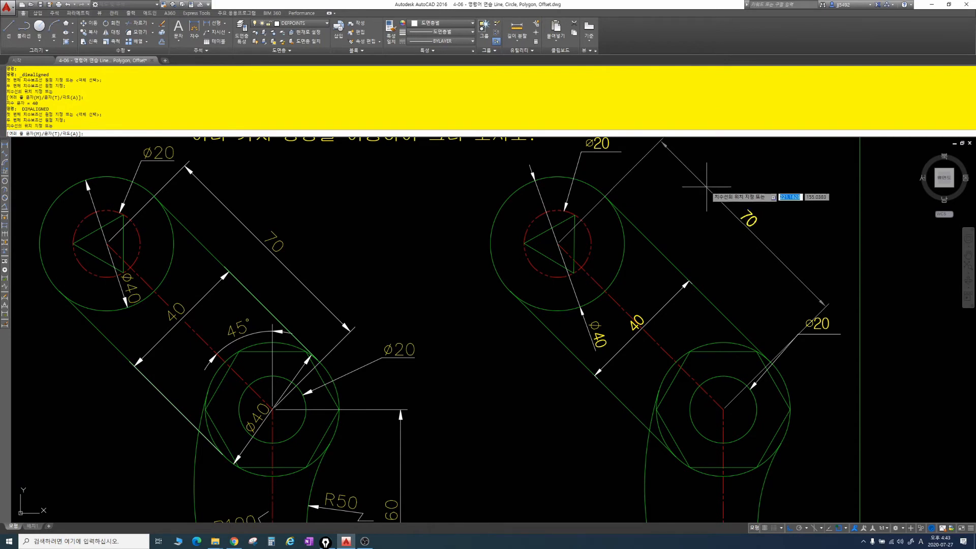
pyautogui.click(785, 266)
pyautogui.press('Escape')
pyautogui.press('Escape')
pyautogui.press('Escape')
pyautogui.press('Escape')
# Step: Stretch the bend and landing end of the hexagon circle's leader downward, keeping the landing horizontal, clear of the extension line
pyautogui.scroll(3, 820, 330)
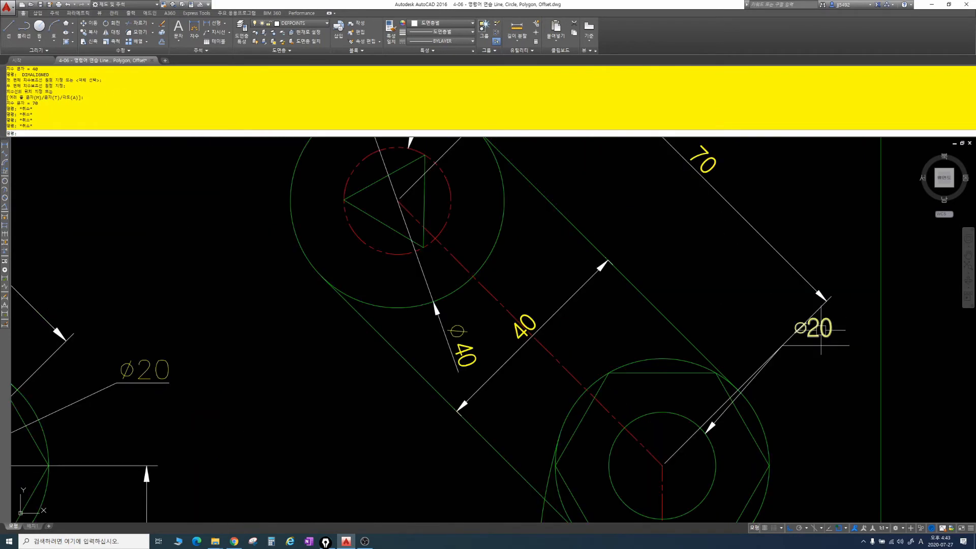
pyautogui.click(820, 330)
pyautogui.click(794, 339)
pyautogui.press('Escape')
pyautogui.press('Escape')
pyautogui.click(798, 345)
pyautogui.click(783, 345)
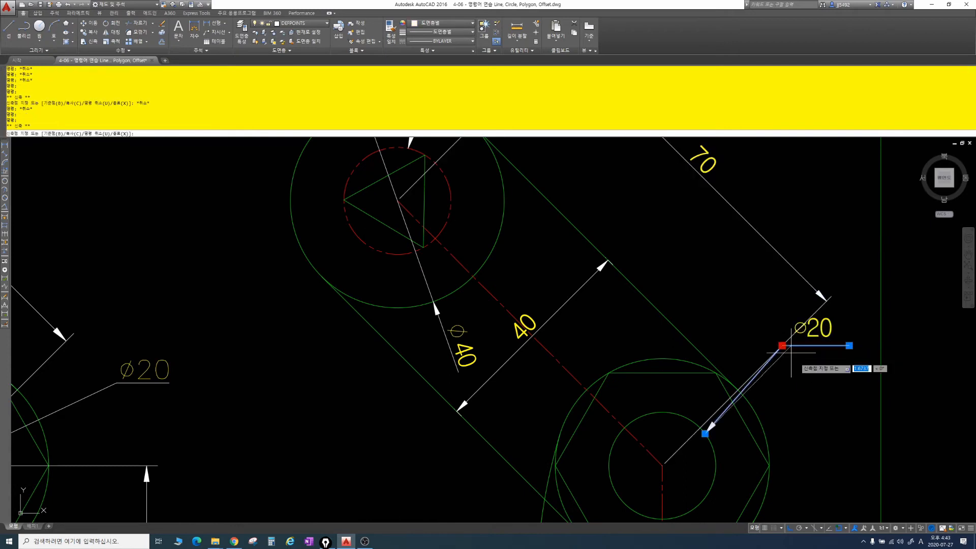
pyautogui.click(782, 372)
pyautogui.click(849, 346)
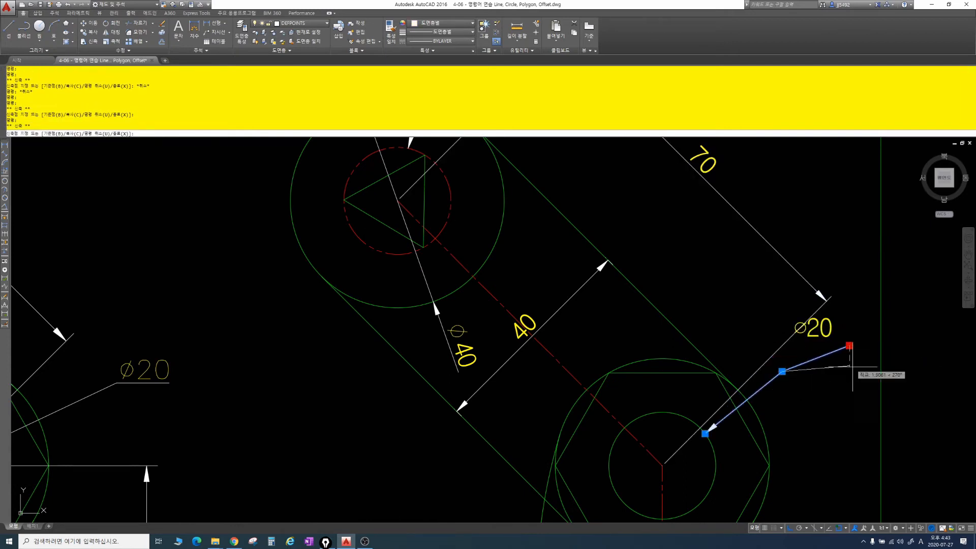
pyautogui.press('Escape')
pyautogui.press('Escape')
# Step: Cut the loose ⌀20 text beside the hexagon and paste it just above the horizontal landing of the inner circle's leader
pyautogui.scroll(2, 852, 370)
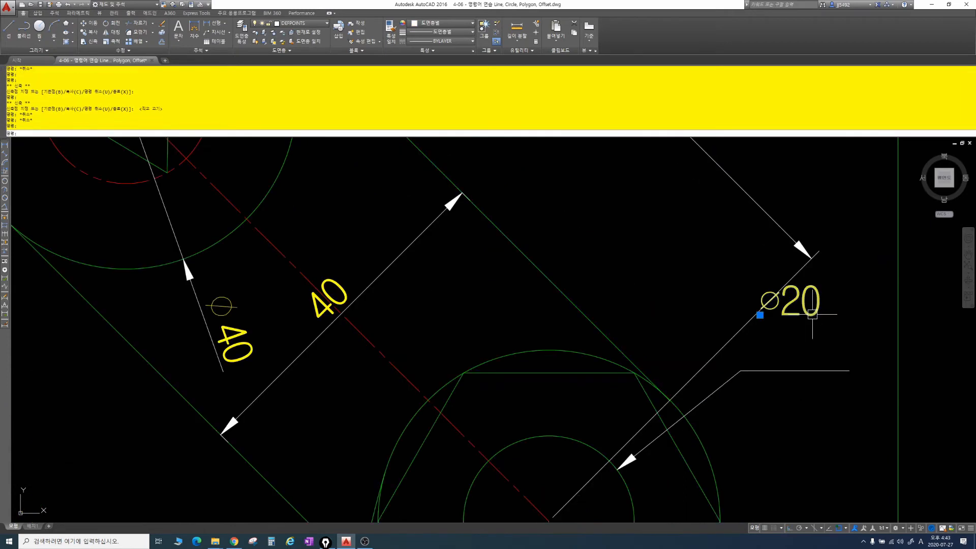
pyautogui.hotkey('ctrl', 'x')
pyautogui.hotkey('ctrl', 'v')
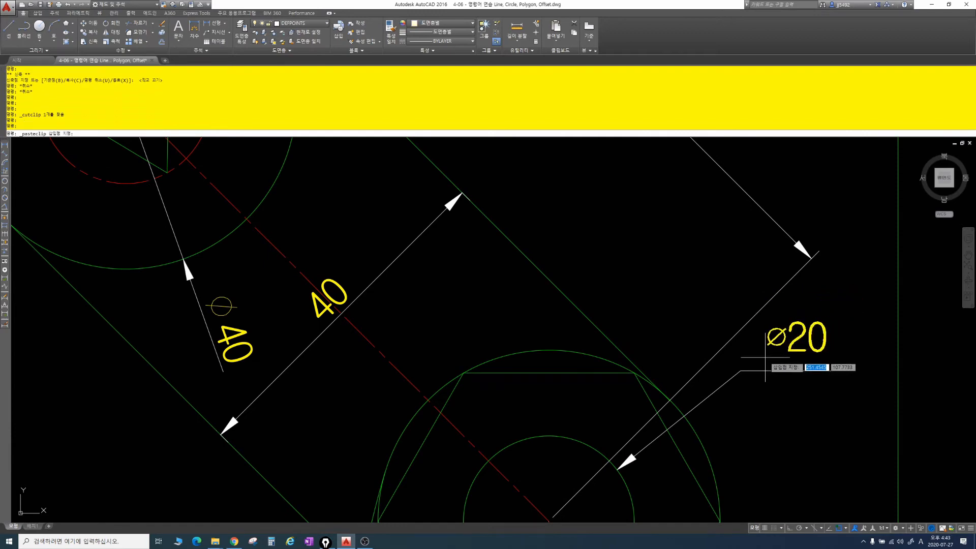
pyautogui.press('Escape')
pyautogui.press('Escape')
pyautogui.press('Escape')
pyautogui.scroll(-4, 763, 355)
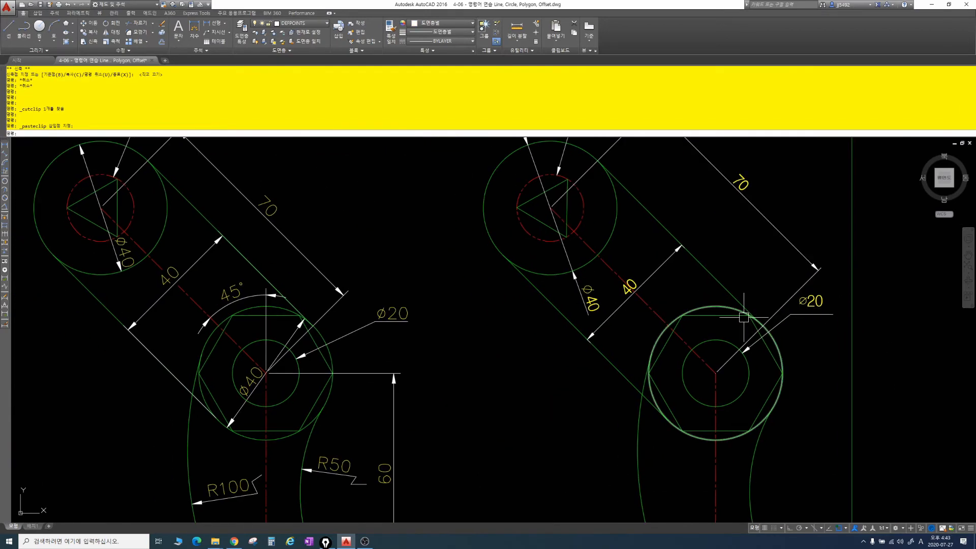
# Step: Add an angular dimension between the diagonal and vertical centerlines, with its arc placed just above the hexagon's circle
pyautogui.click(5, 208)
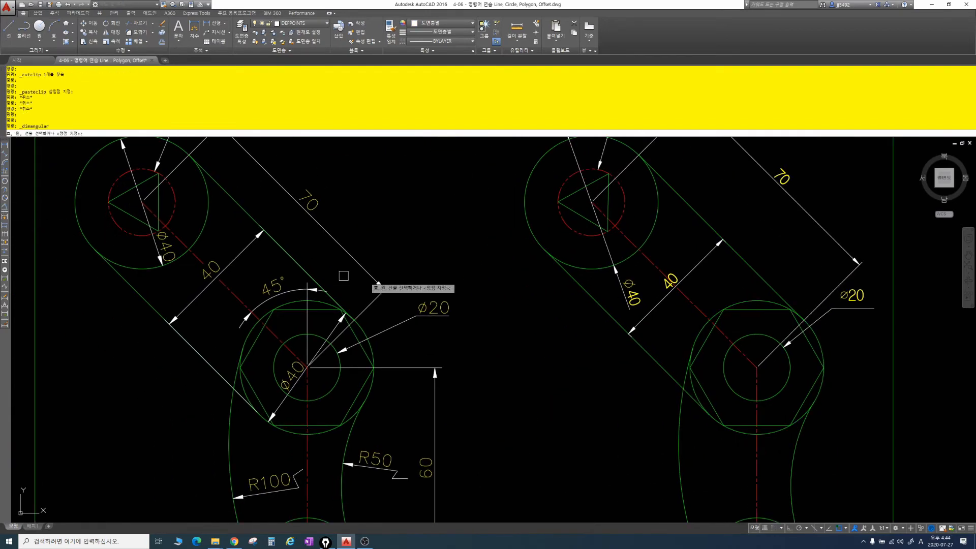
pyautogui.click(724, 338)
pyautogui.click(757, 391)
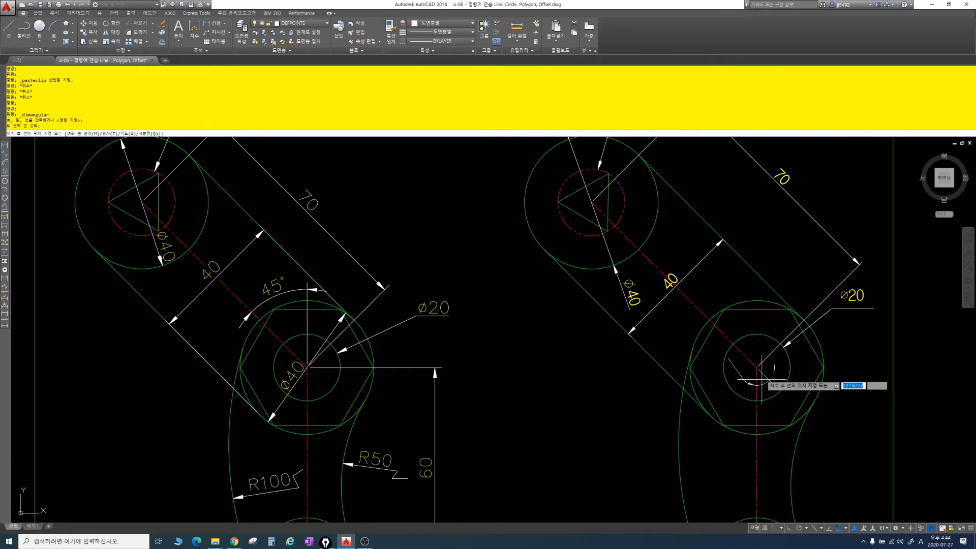
pyautogui.click(740, 286)
pyautogui.scroll(-3, 689, 276)
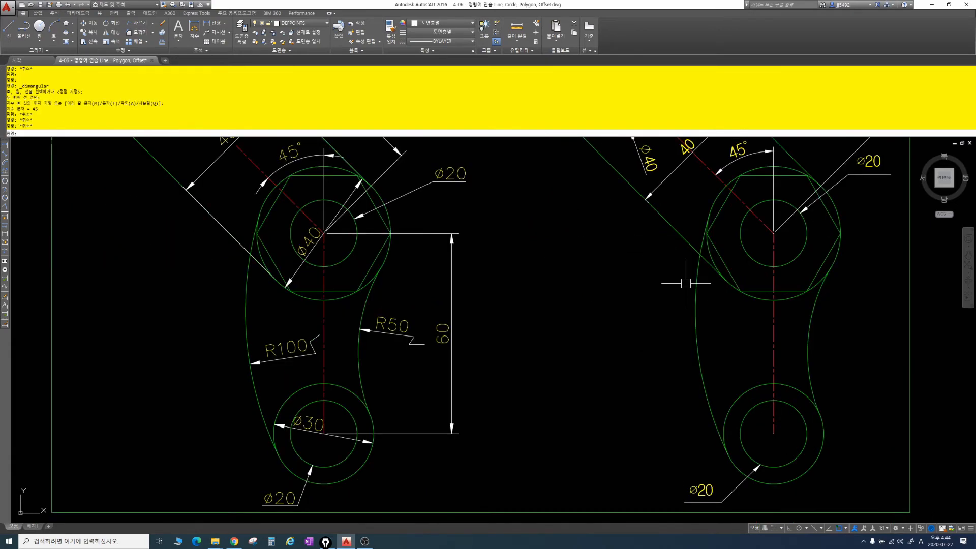
pyautogui.press('Escape')
pyautogui.press('Escape')
pyautogui.press('Escape')
pyautogui.press('Escape')
pyautogui.press('Escape')
pyautogui.press('Escape')
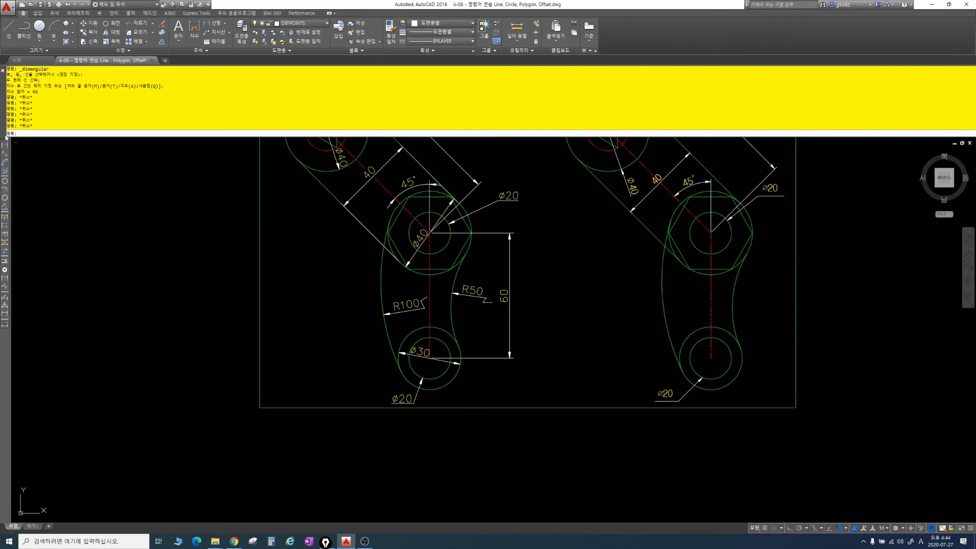
# Step: Add a vertical linear dimension from the bottom circle's center to the hexagon's center, placed to the right of the link
pyautogui.click(6, 146)
pyautogui.click(711, 358)
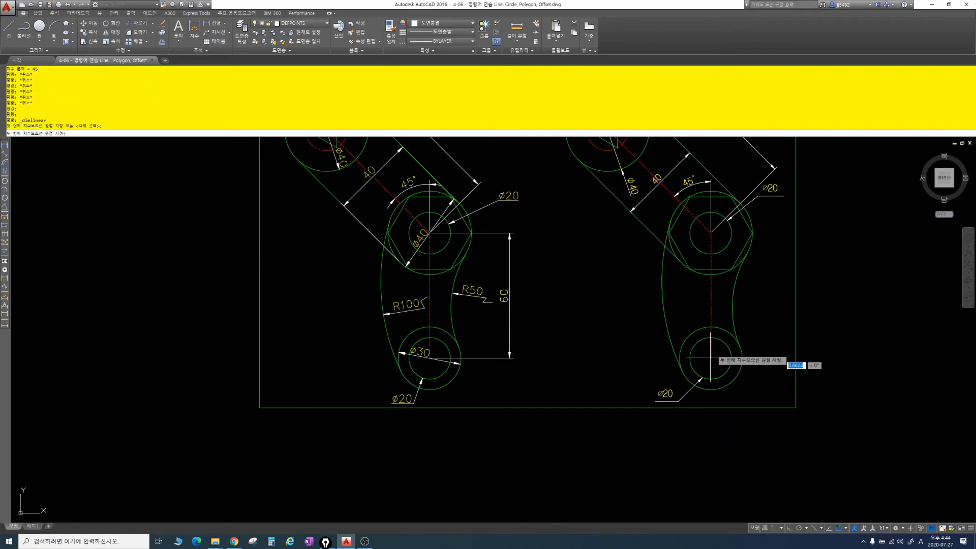
pyautogui.click(711, 233)
pyautogui.click(783, 244)
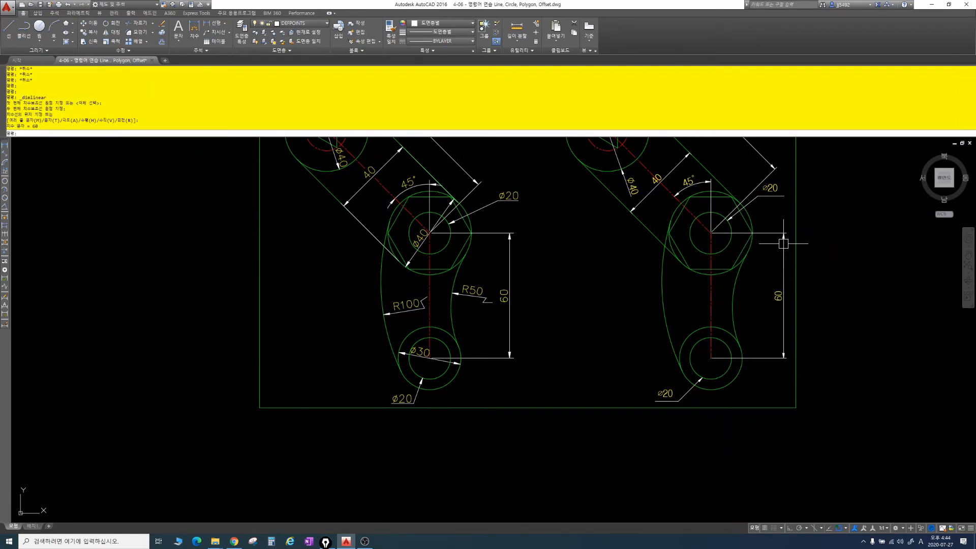
pyautogui.press('Escape')
pyautogui.press('Escape')
pyautogui.press('Escape')
pyautogui.click(5, 198)
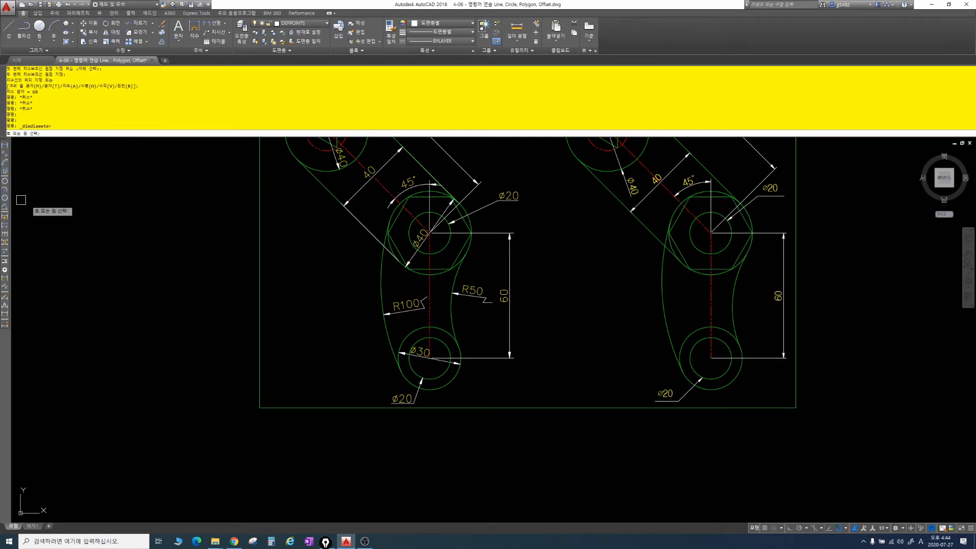
pyautogui.click(693, 244)
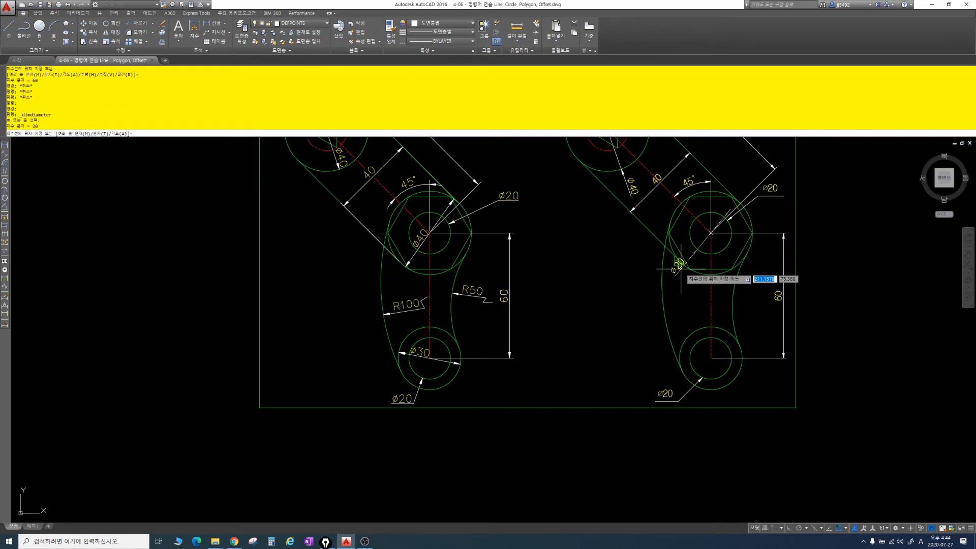
pyautogui.press('Escape')
# Step: Add a diameter dimension to the circle around the hexagon, with its text outside the circle at the lower left
pyautogui.press('space')
pyautogui.scroll(2, 678, 268)
pyautogui.click(735, 281)
pyautogui.scroll(-1, 708, 261)
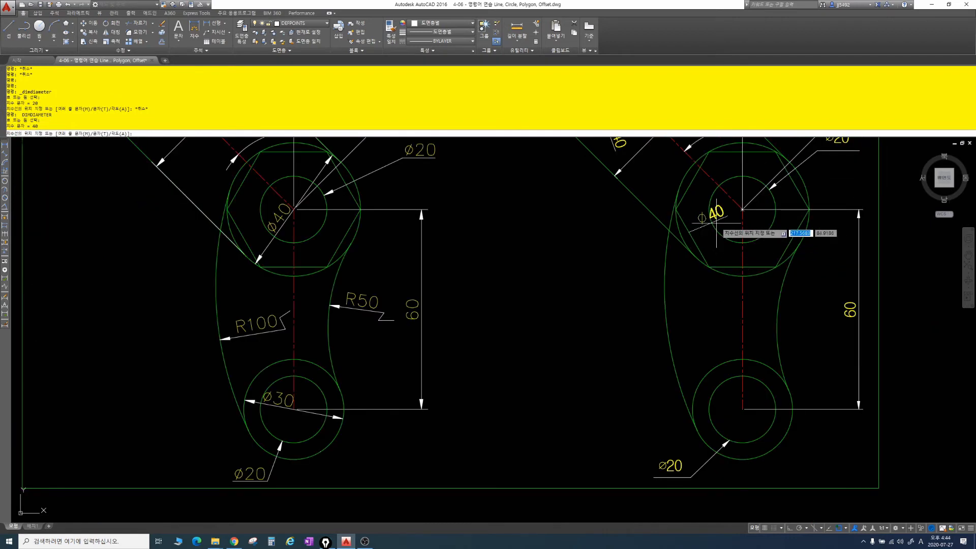
pyautogui.click(695, 273)
pyautogui.press('Escape')
pyautogui.press('Escape')
# Step: Add a diameter dimension to the outer circle at the link's lower end, with its text outside at the upper left
pyautogui.moveTo(330, 329); pyautogui.dragTo(321, 310, button='middle')
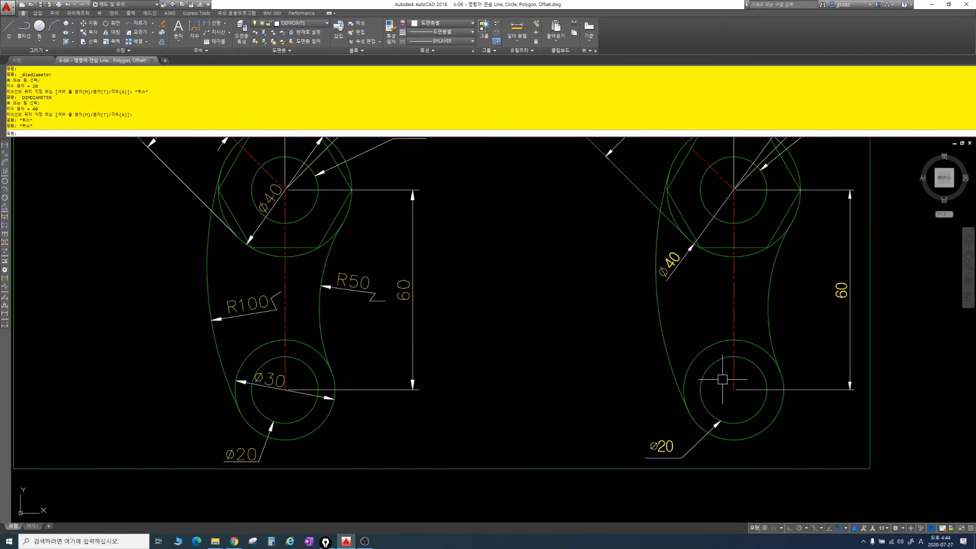
pyautogui.press('space')
pyautogui.click(697, 358)
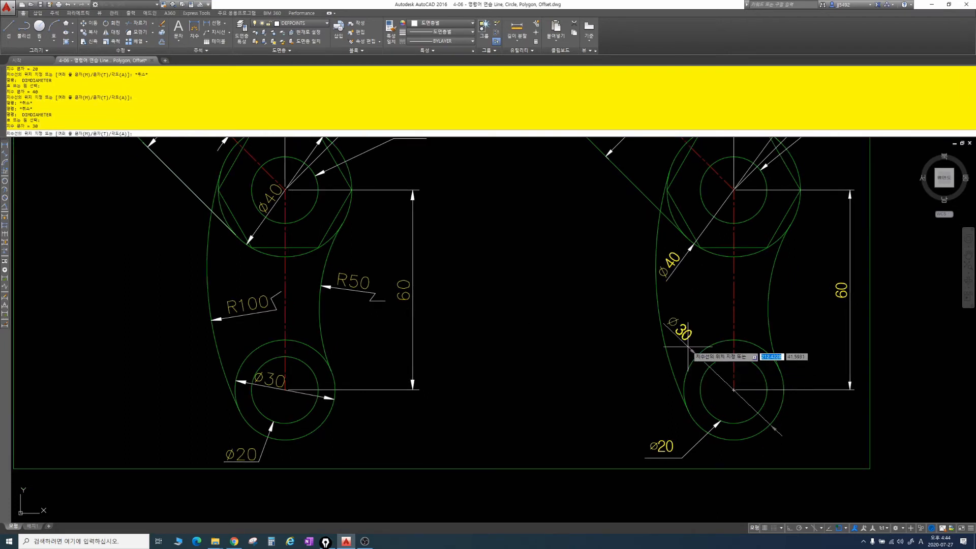
pyautogui.click(670, 366)
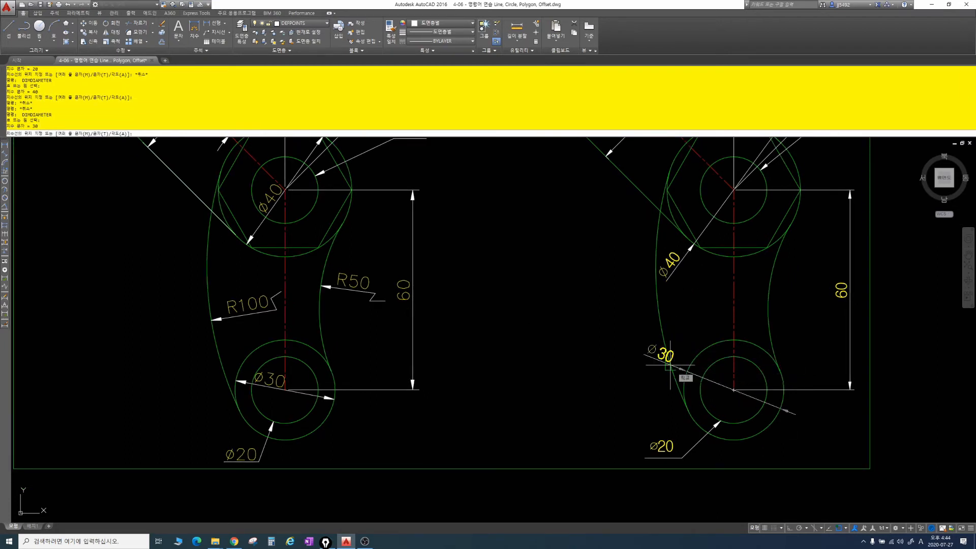
pyautogui.press('Escape')
pyautogui.press('Escape')
pyautogui.press('Escape')
pyautogui.press('Escape')
pyautogui.press('Escape')
pyautogui.press('Escape')
pyautogui.press('Escape')
pyautogui.press('Escape')
pyautogui.press('Escape')
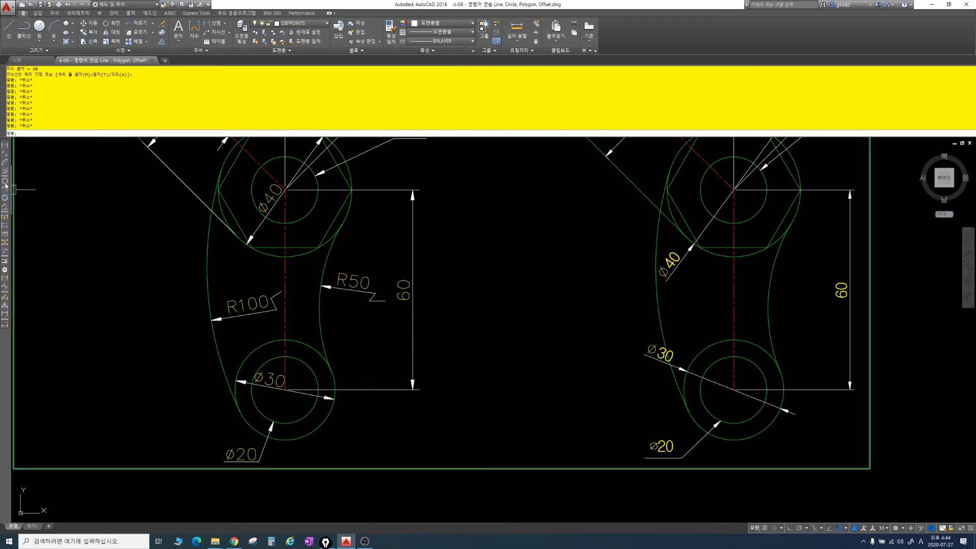
# Step: Add radius dimensions to the link's left arc, with text inside the link, and to its right arc, with text outside
pyautogui.click(5, 182)
pyautogui.click(658, 315)
pyautogui.click(687, 305)
pyautogui.press('space')
pyautogui.click(770, 288)
pyautogui.click(793, 293)
pyautogui.press('Escape')
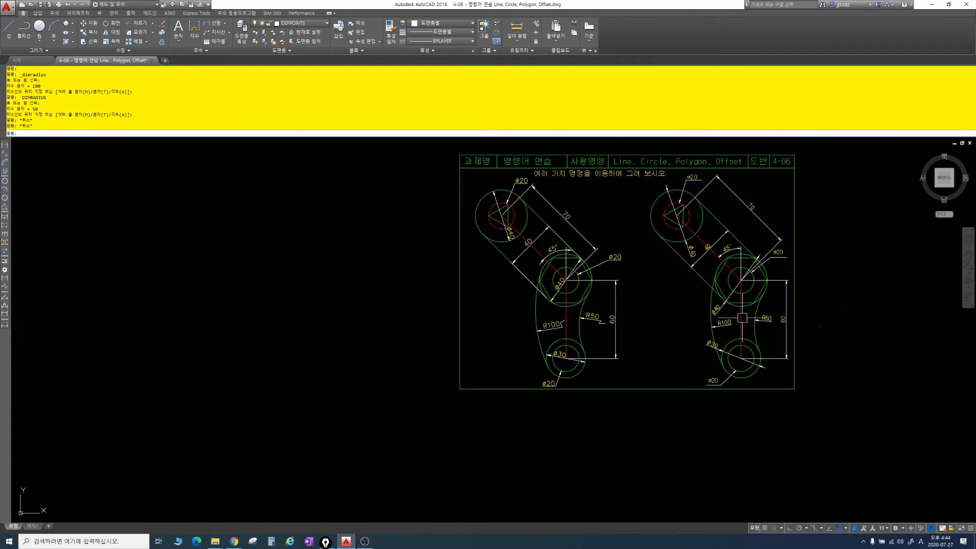
pyautogui.scroll(10, 664, 405)
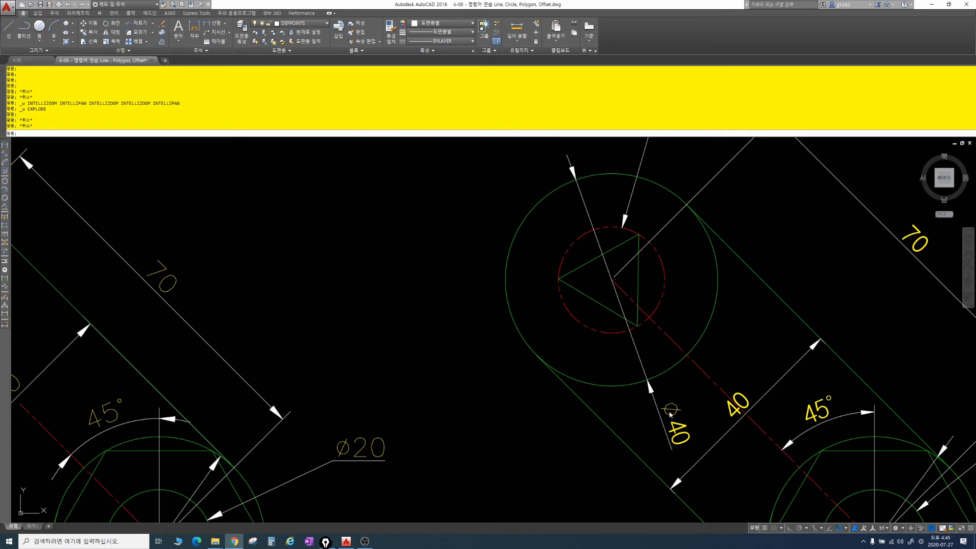
pyautogui.moveTo(656, 383); pyautogui.dragTo(799, 345, button='middle')
pyautogui.scroll(-2, 799, 345)
pyautogui.scroll(2, 800, 341)
pyautogui.scroll(-2, 802, 337)
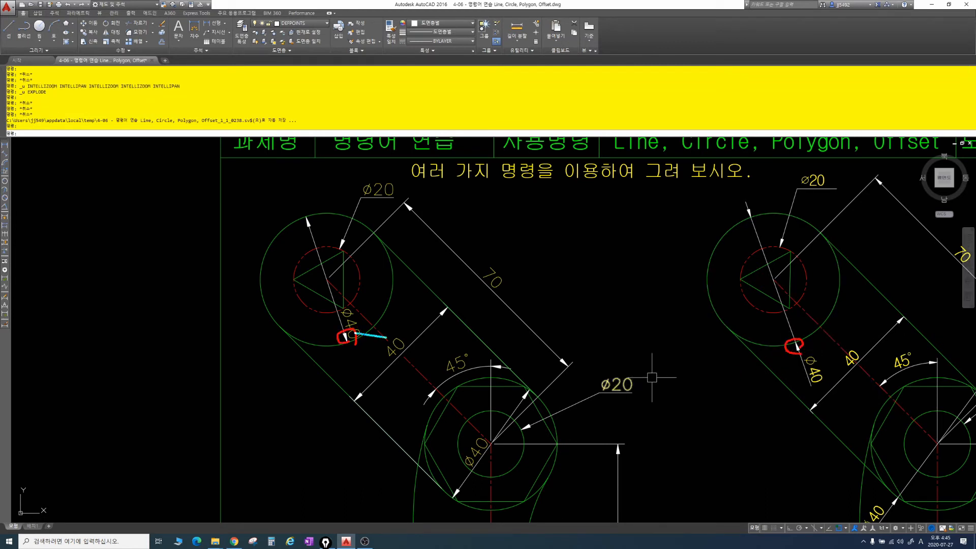
pyautogui.moveTo(387, 336); pyautogui.dragTo(784, 333)
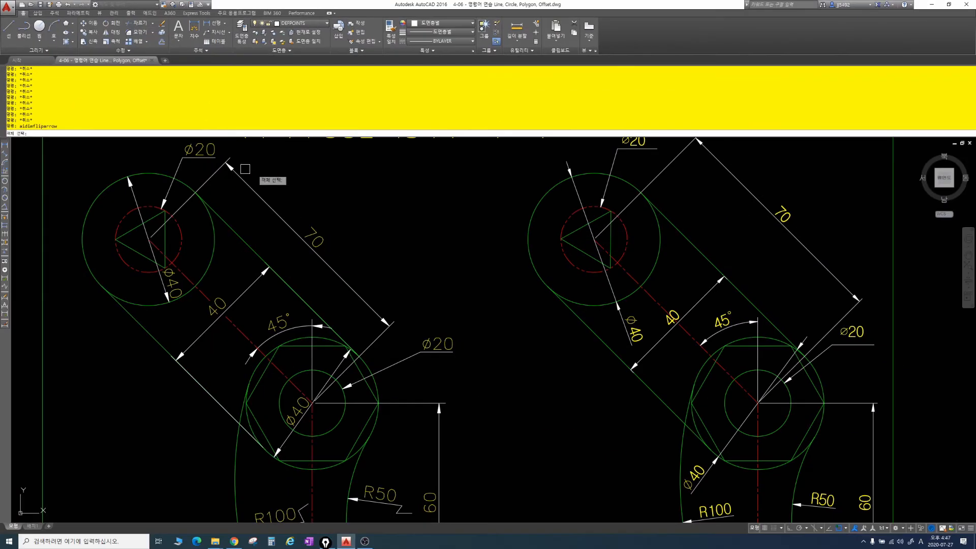
# Step: Flip the lower and upper arrowheads of the large upper circle's diameter dimension to the inside of the circle
pyautogui.scroll(3, 634, 322)
pyautogui.scroll(-4, 676, 327)
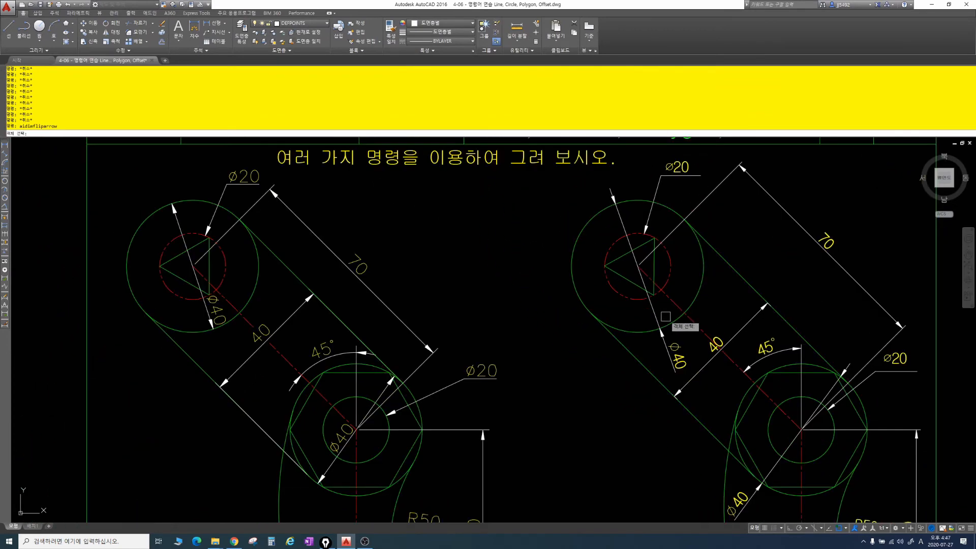
pyautogui.scroll(3, 665, 334)
pyautogui.click(655, 312)
pyautogui.moveTo(656, 313); pyautogui.dragTo(576, 386, button='middle')
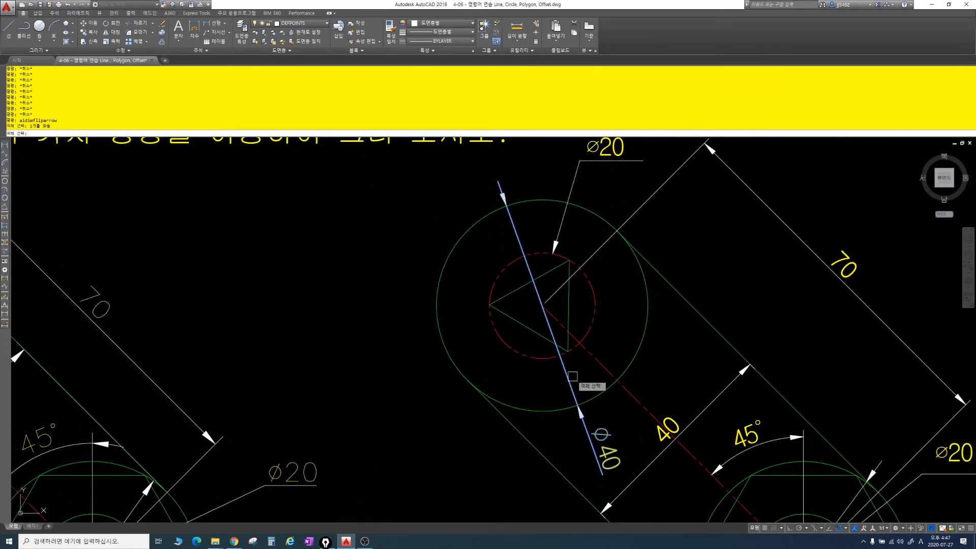
pyautogui.press('Return')
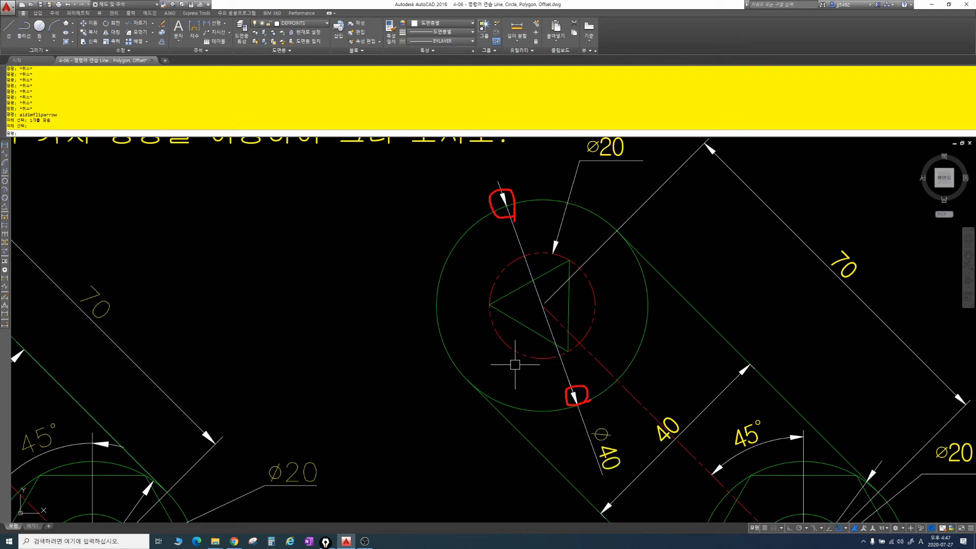
pyautogui.press('Return')
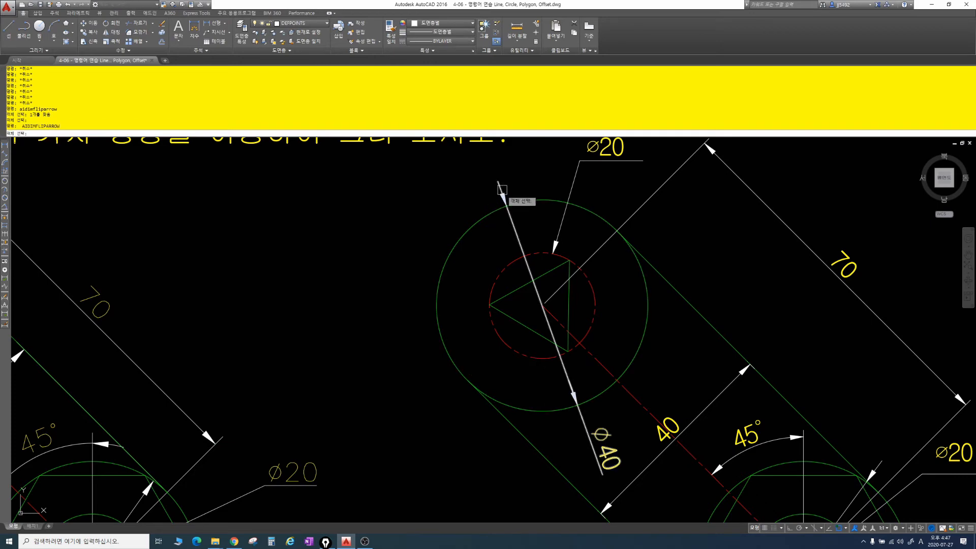
pyautogui.scroll(2, 502, 190)
pyautogui.click(501, 196)
pyautogui.press('Return')
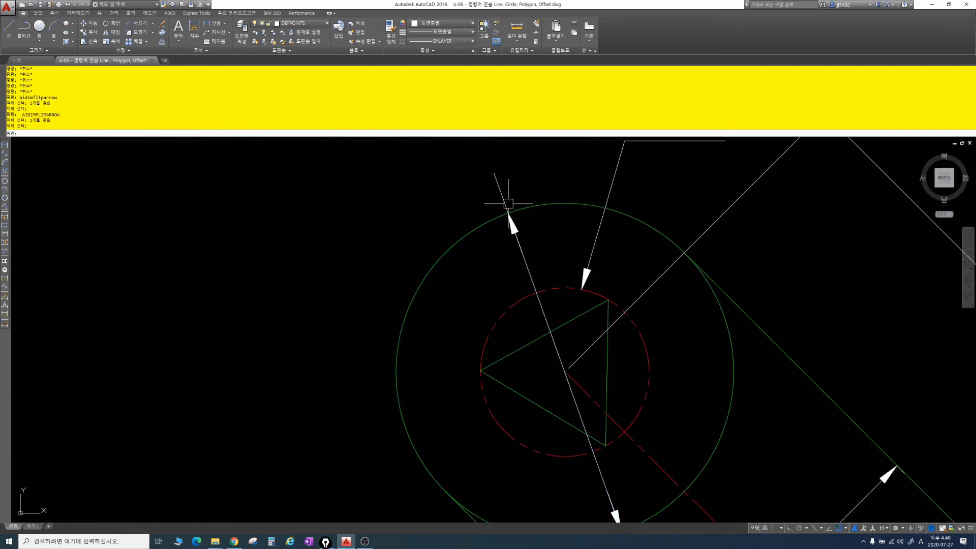
pyautogui.scroll(-2, 509, 203)
pyautogui.scroll(-5, 520, 235)
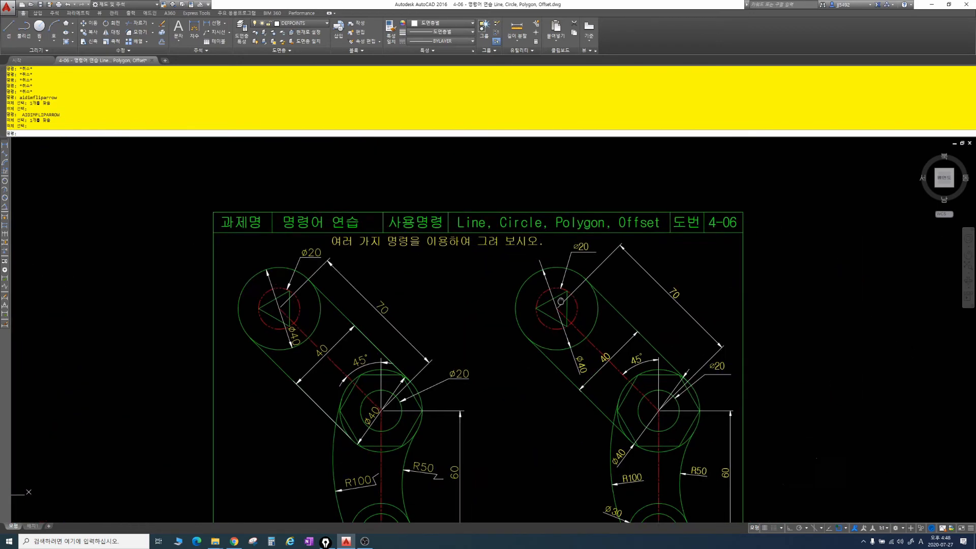
# Step: Flip both arrowheads of the angular dimension above the hexagon so they point inward from outside the angle
pyautogui.scroll(7, 597, 295)
pyautogui.scroll(-3, 586, 298)
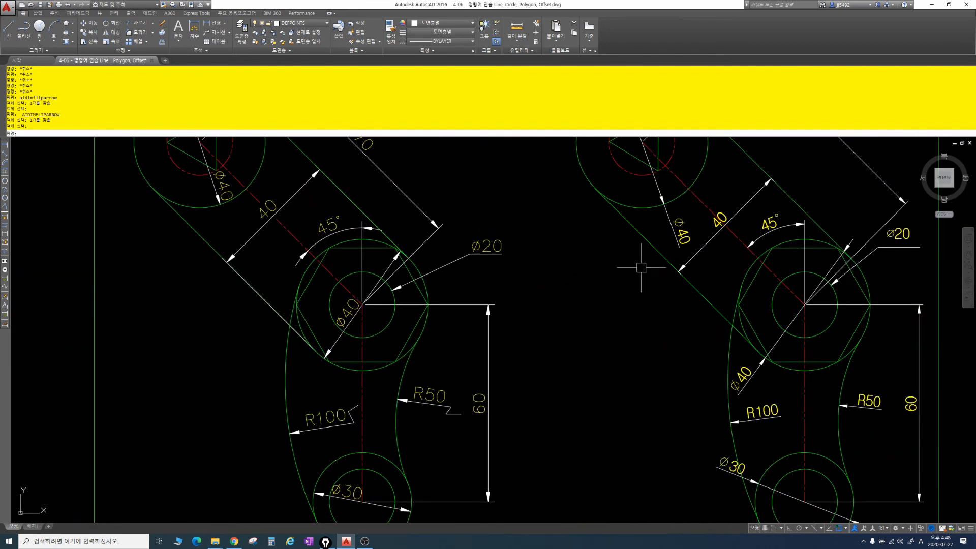
pyautogui.scroll(2, 610, 274)
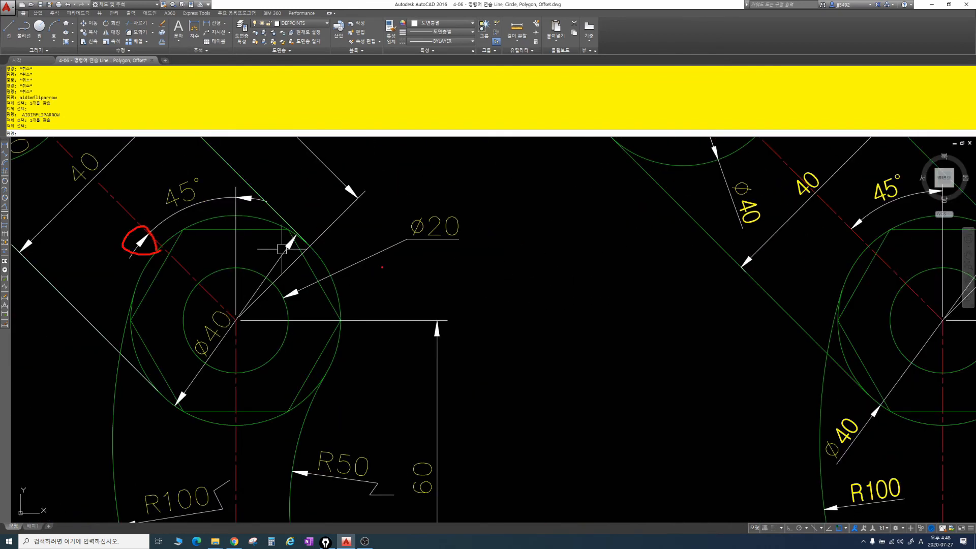
pyautogui.moveTo(456, 264); pyautogui.dragTo(270, 322, button='middle')
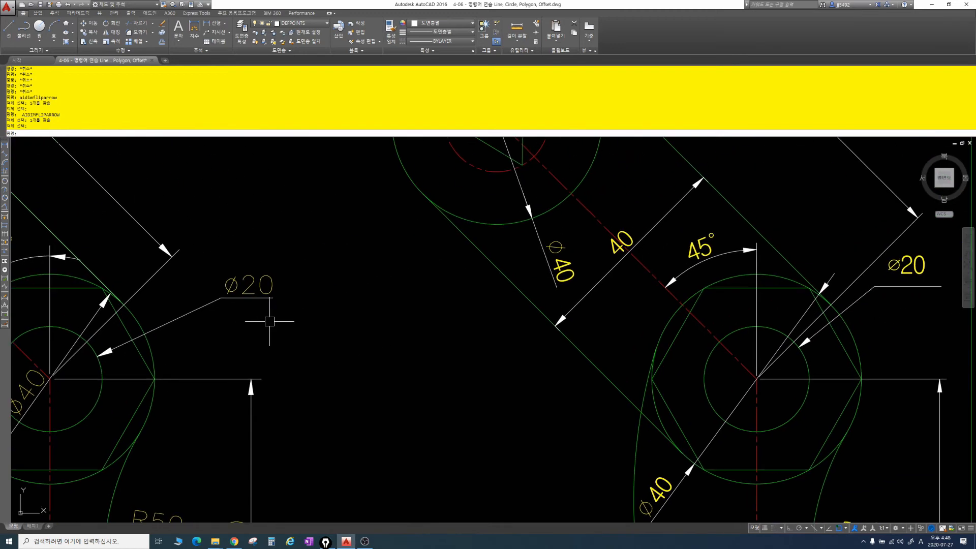
pyautogui.moveTo(697, 273); pyautogui.dragTo(585, 304, button='middle')
pyautogui.press('space')
pyautogui.scroll(2, 569, 298)
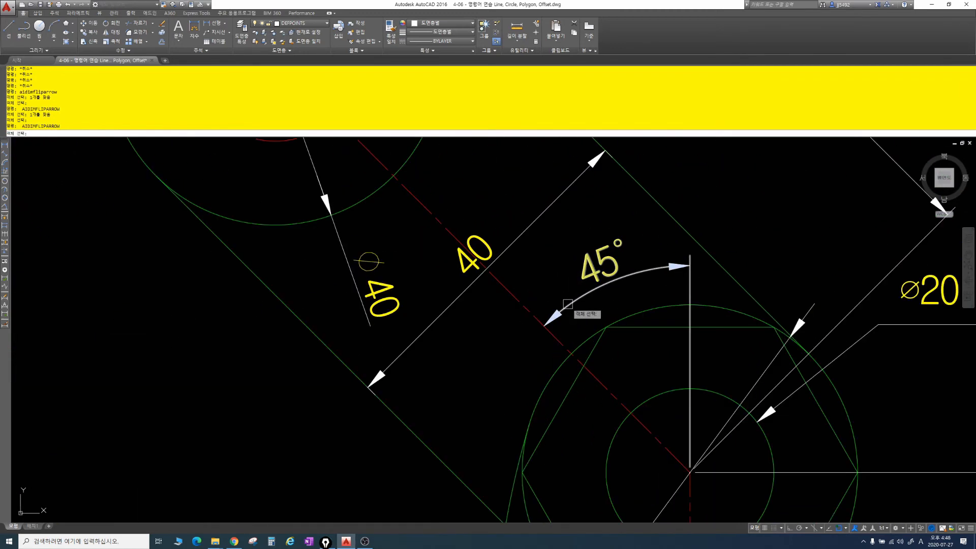
pyautogui.scroll(1, 565, 301)
pyautogui.click(548, 325)
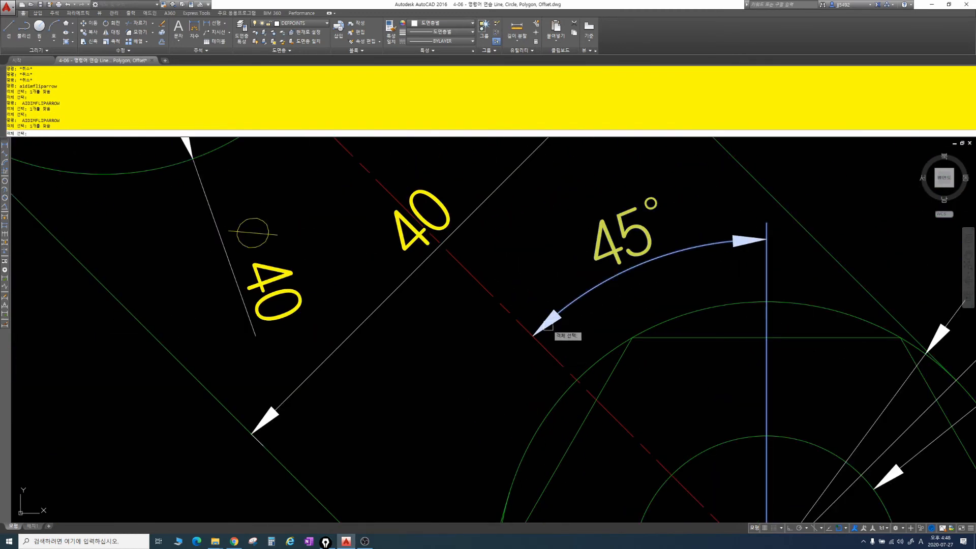
pyautogui.press('space')
pyautogui.press('space')
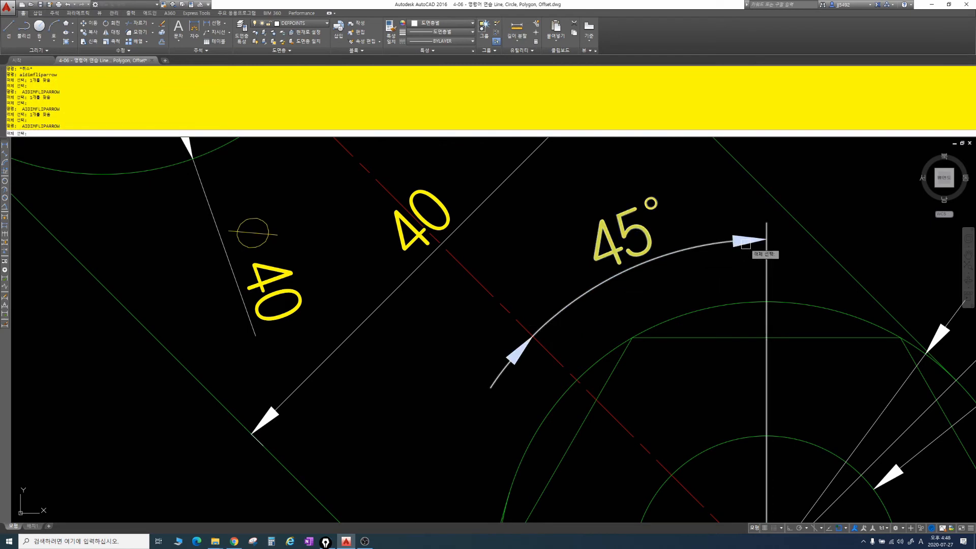
pyautogui.click(745, 244)
pyautogui.press('space')
pyautogui.scroll(-3, 752, 255)
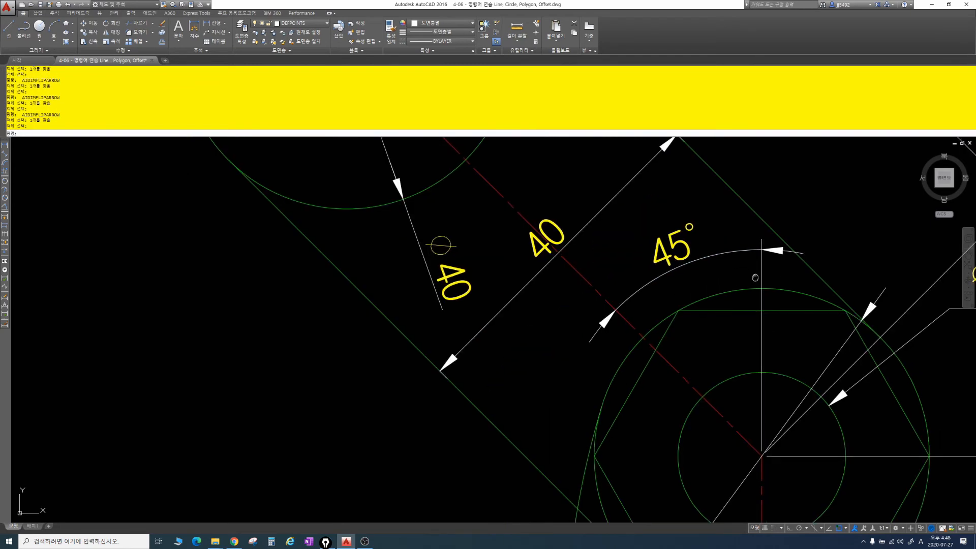
# Step: Flip the lower-left arrowhead of the hexagon circle's diameter dimension to the inside of the circle
pyautogui.scroll(-3, 729, 267)
pyautogui.scroll(3, 676, 341)
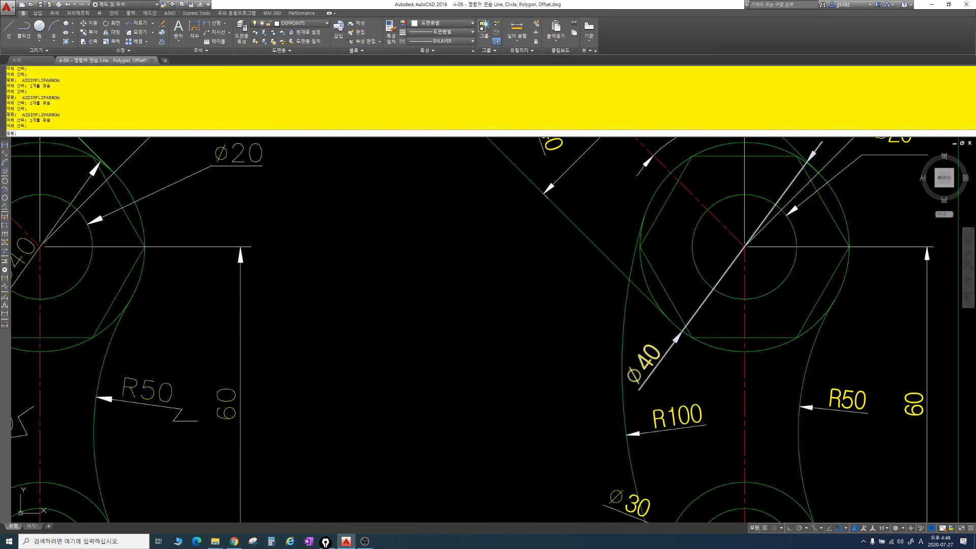
pyautogui.press('space')
pyautogui.click(676, 341)
pyautogui.press('space')
pyautogui.moveTo(755, 278); pyautogui.dragTo(601, 413, button='middle')
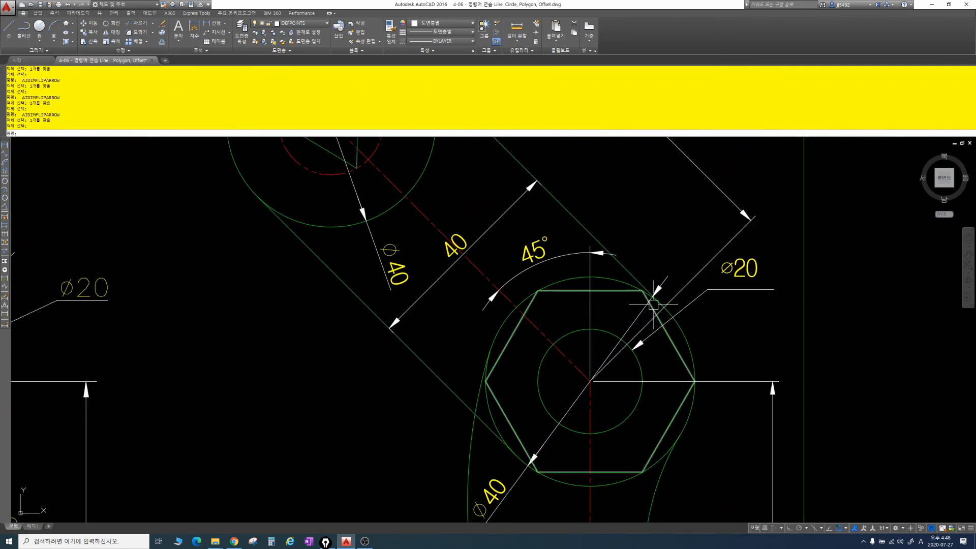
# Step: Flip the upper-right arrowhead of the hexagon circle's diameter dimension to the inside of the circle
pyautogui.press('space')
pyautogui.scroll(4, 656, 292)
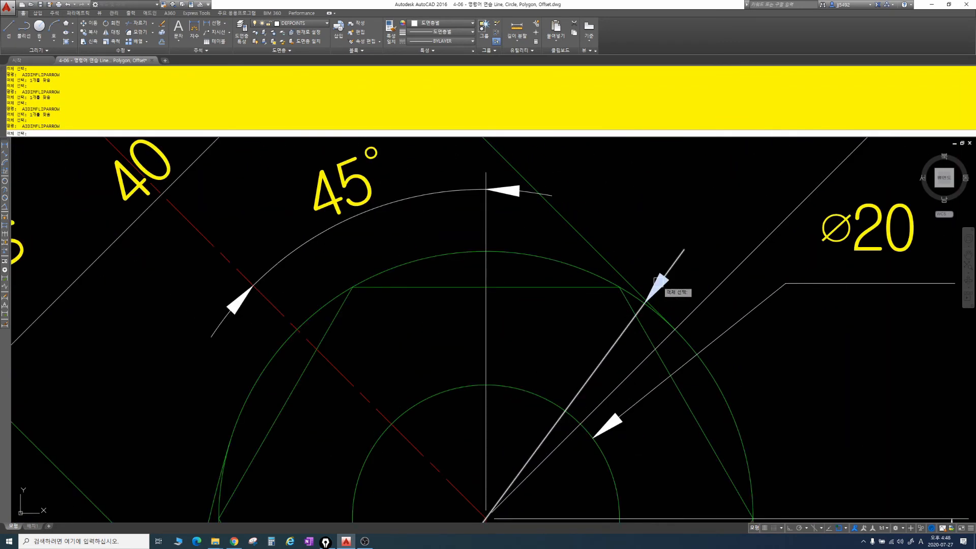
pyautogui.click(656, 287)
pyautogui.press('space')
# Step: Flip both arrowheads of the Ø30 dimension on the link's lower outer circle to the inside of the circle
pyautogui.scroll(-2, 651, 291)
pyautogui.moveTo(630, 470); pyautogui.dragTo(705, 137, button='middle')
pyautogui.press('space')
pyautogui.click(592, 335)
pyautogui.press('space')
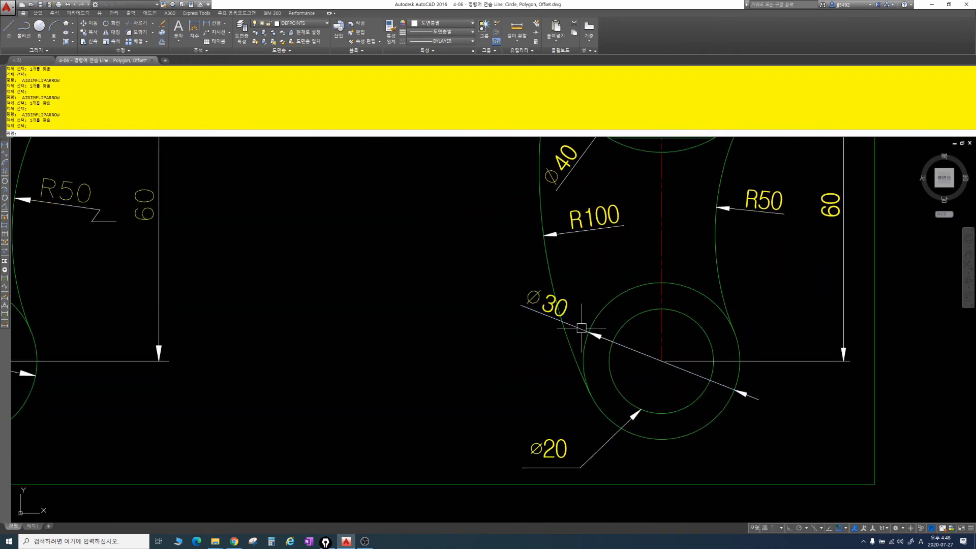
pyautogui.press('space')
pyautogui.click(749, 396)
pyautogui.press('space')
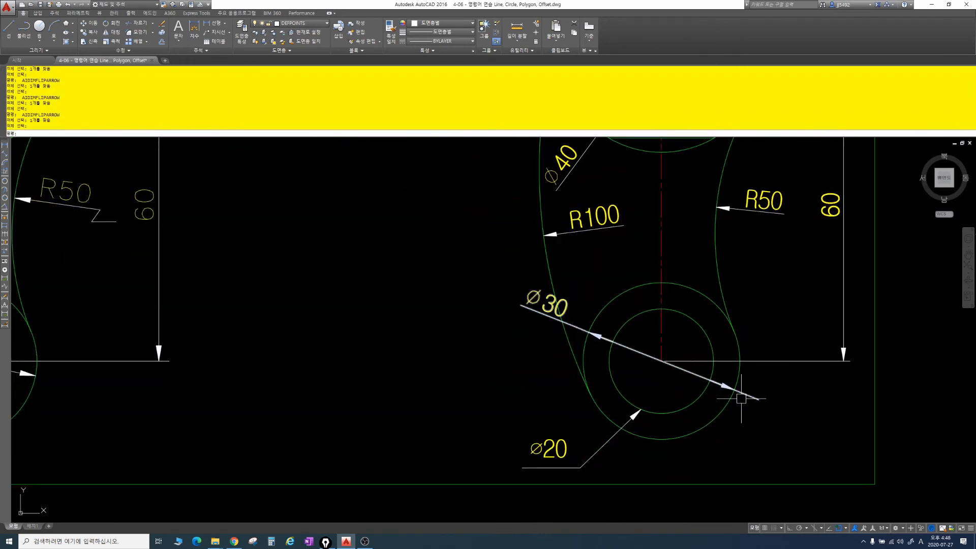
pyautogui.press('Escape')
pyautogui.press('Escape')
pyautogui.press('Escape')
# Step: Examine how the text, line and arrowheads are grouped in the large upper circle's diameter dimension
pyautogui.scroll(-6, 601, 367)
pyautogui.scroll(4, 539, 370)
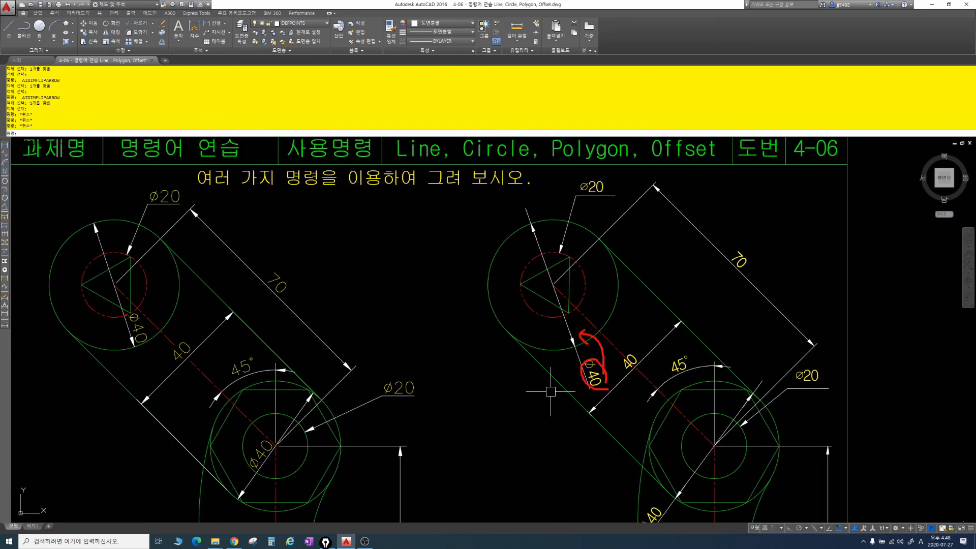
pyautogui.scroll(4, 579, 361)
pyautogui.click(599, 380)
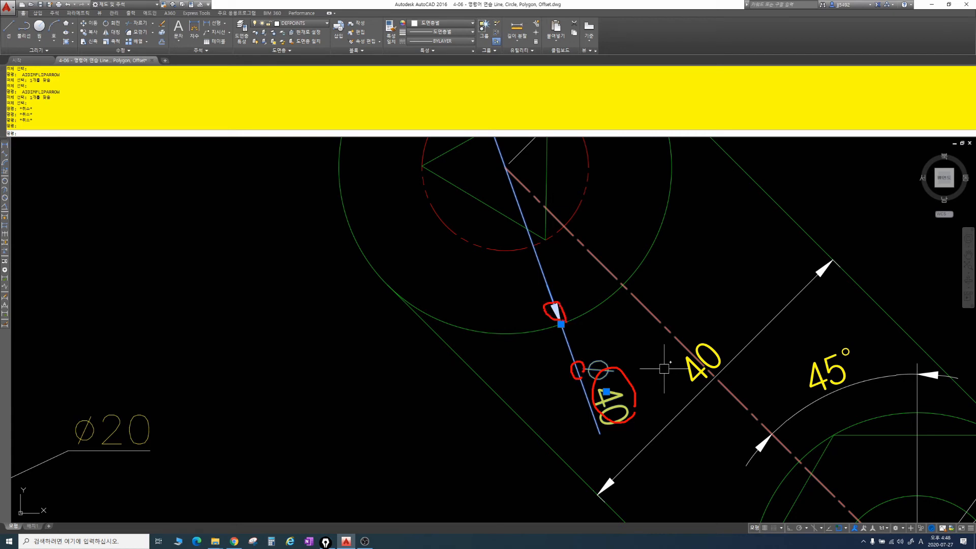
pyautogui.press('Escape')
pyautogui.press('Escape')
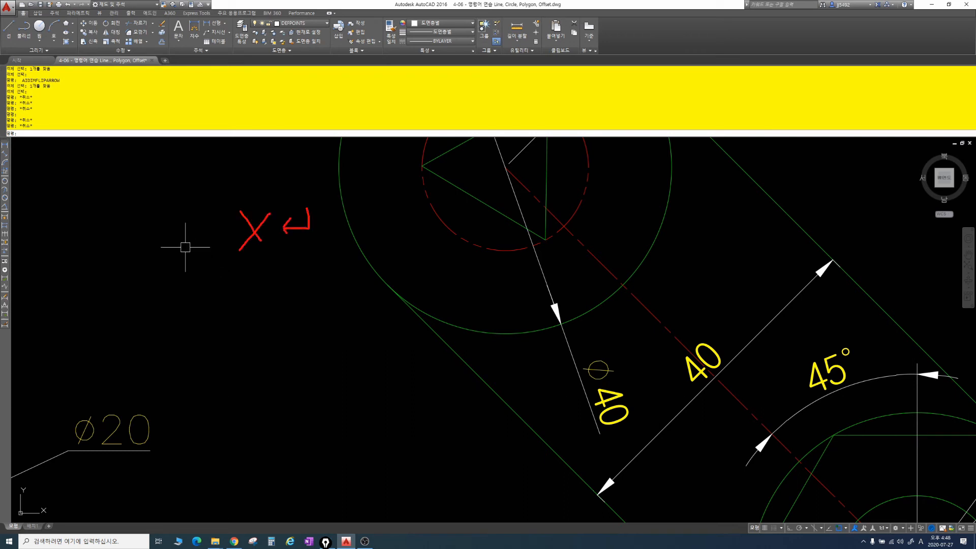
pyautogui.press('Escape')
pyautogui.press('Escape')
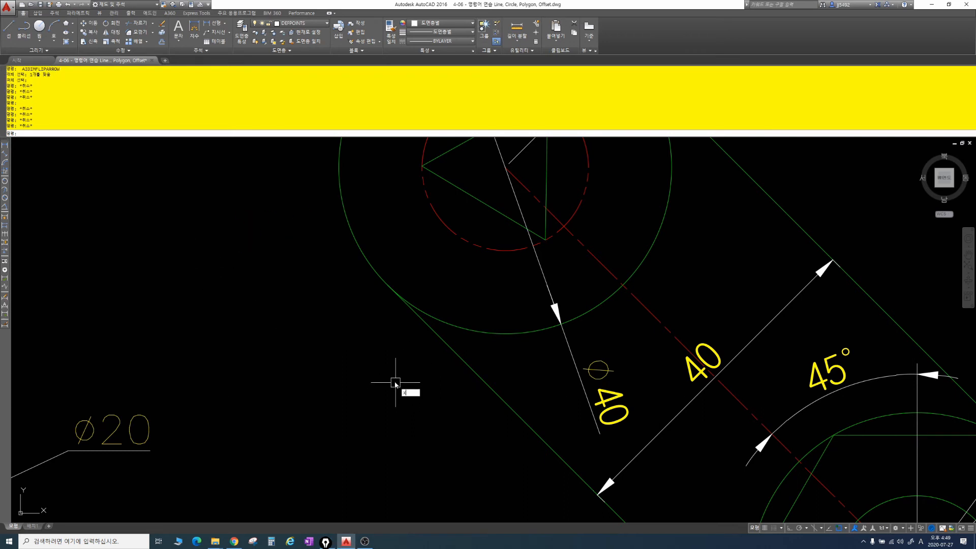
# Step: Explode the large upper circle's Ø40 dimension into separate objects
pyautogui.write('x')
pyautogui.press('Return')
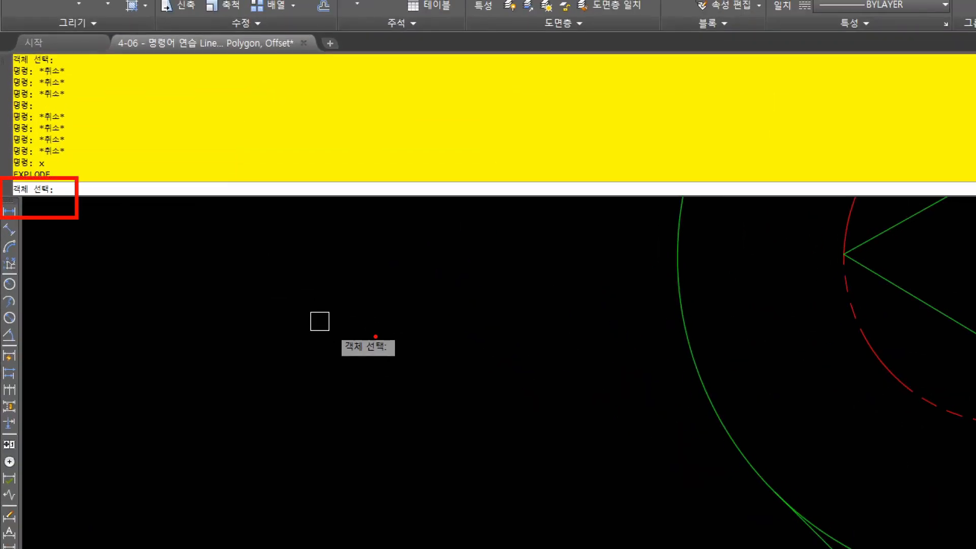
pyautogui.moveTo(545, 352); pyautogui.dragTo(529, 402, button='middle')
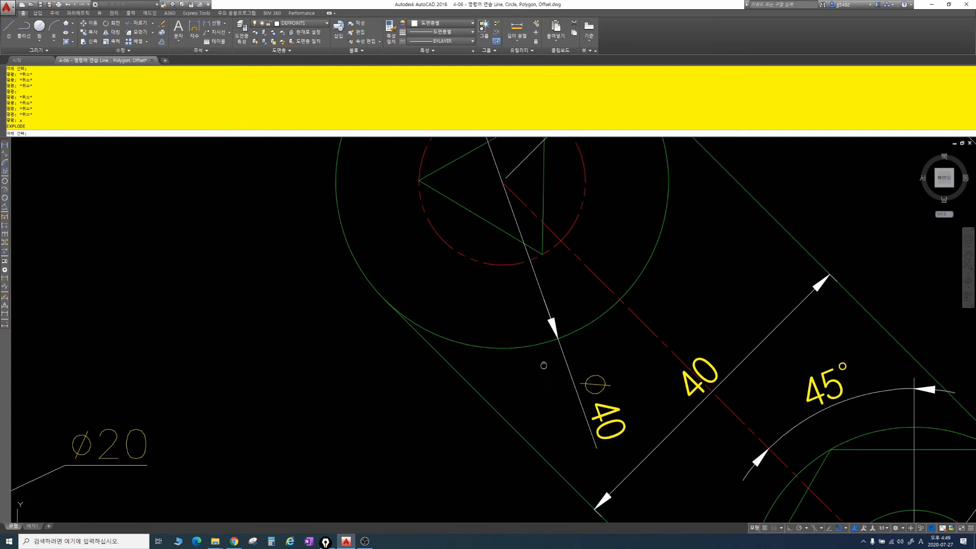
pyautogui.click(576, 421)
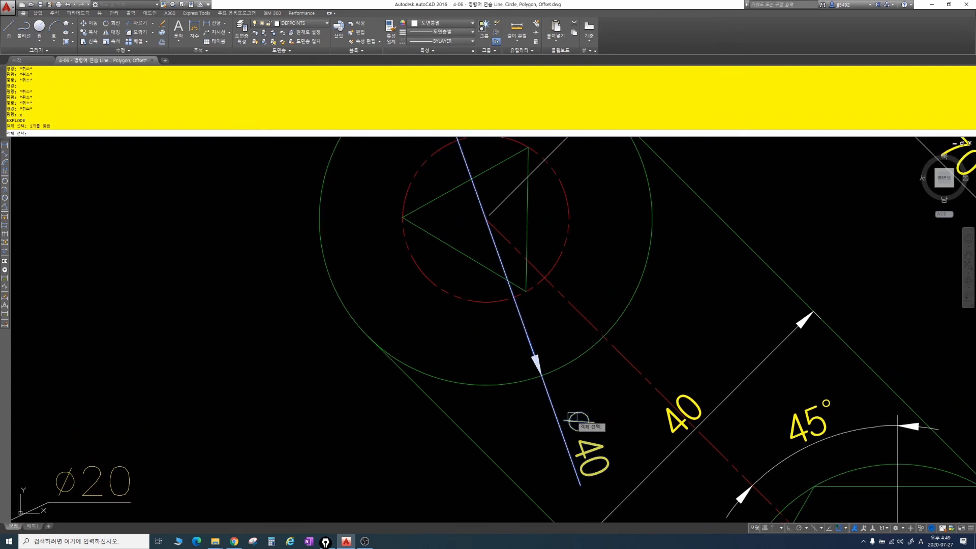
pyautogui.press('Return')
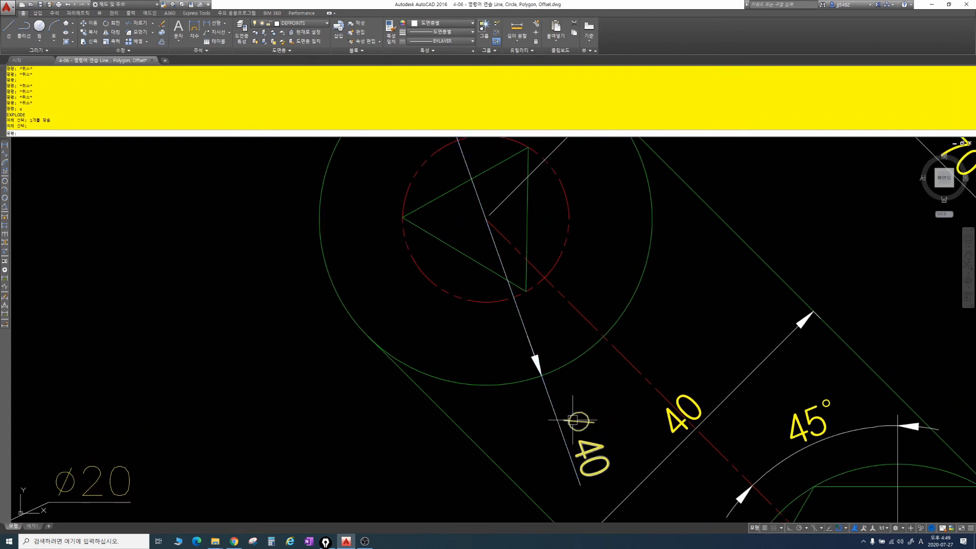
# Step: Check the exploded Ø40 dimension's text, outer line and arrowhead individually as separate objects
pyautogui.scroll(2, 585, 433)
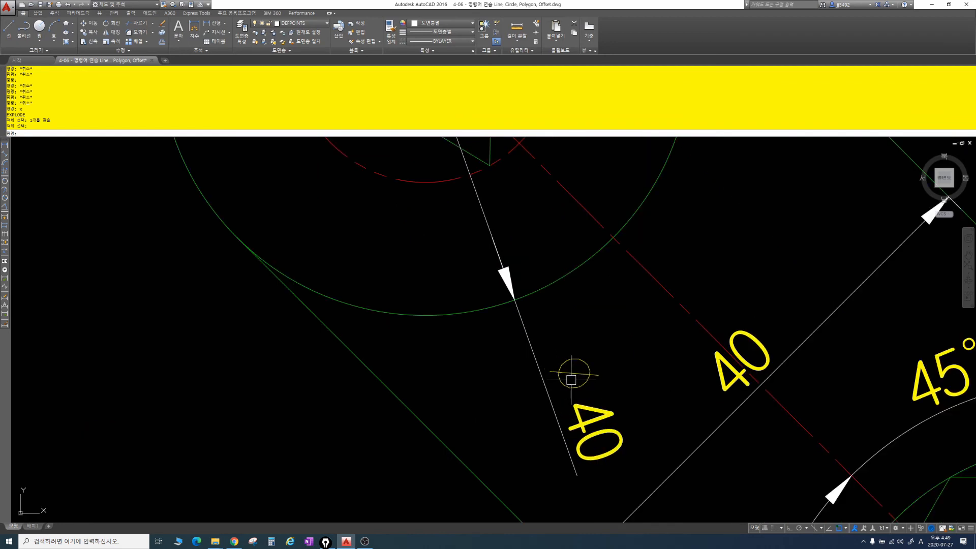
pyautogui.click(590, 416)
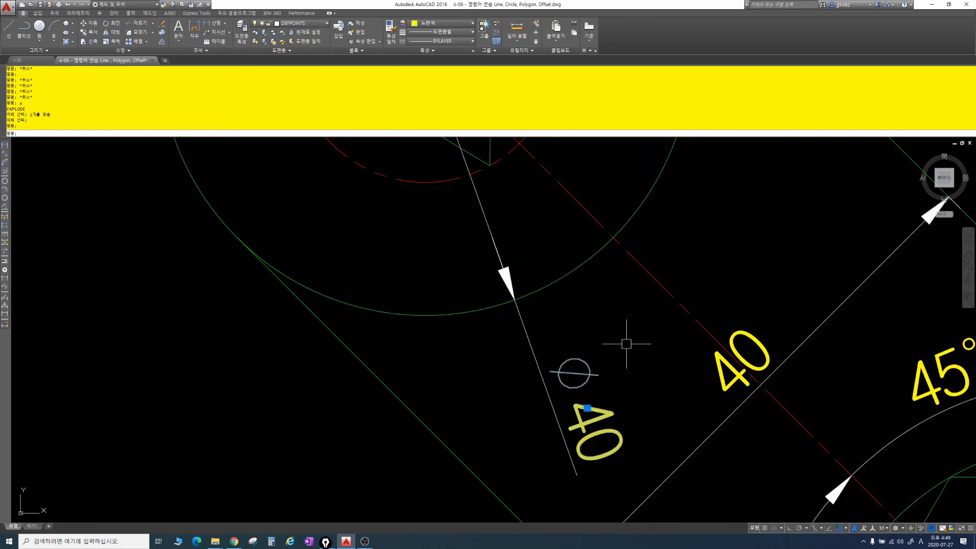
pyautogui.click(528, 340)
pyautogui.click(509, 280)
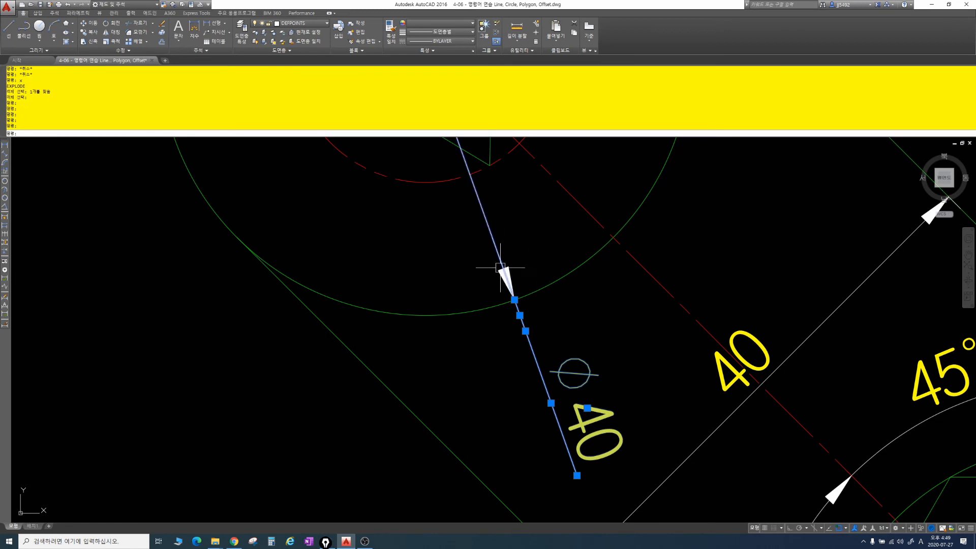
pyautogui.press('Escape')
pyautogui.press('Escape')
pyautogui.scroll(-5, 500, 267)
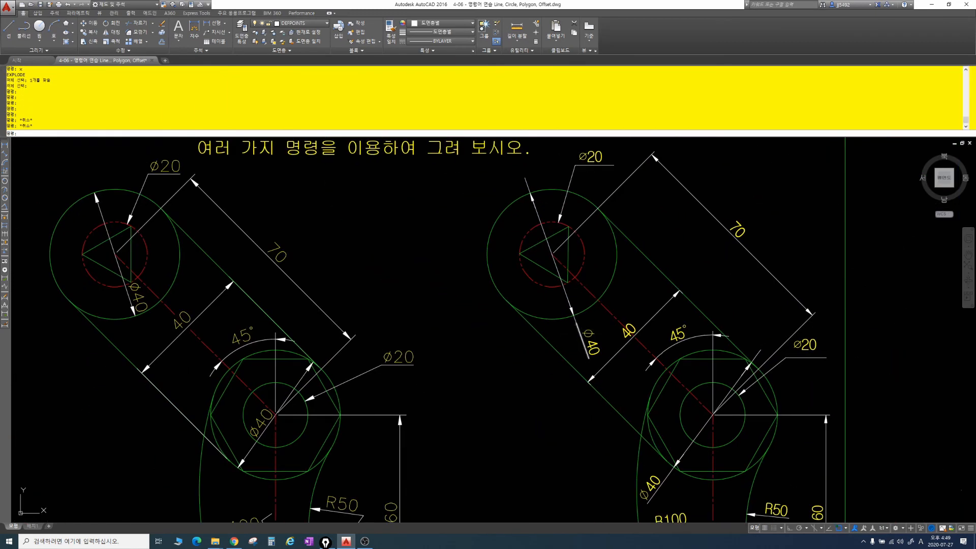
# Step: Move the exploded Ø40 text inside the large upper circle by cutting and pasting it beside the dimension line
pyautogui.scroll(2, 588, 337)
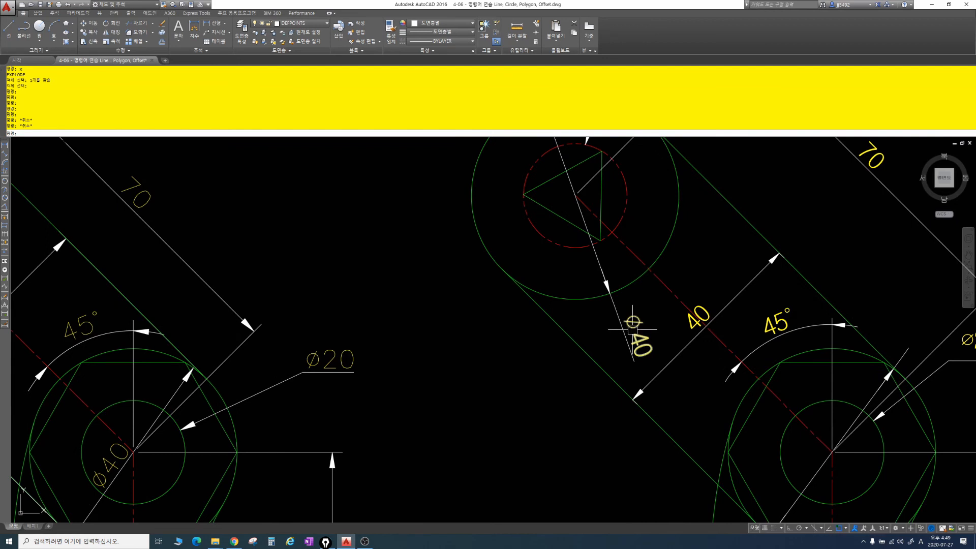
pyautogui.click(634, 322)
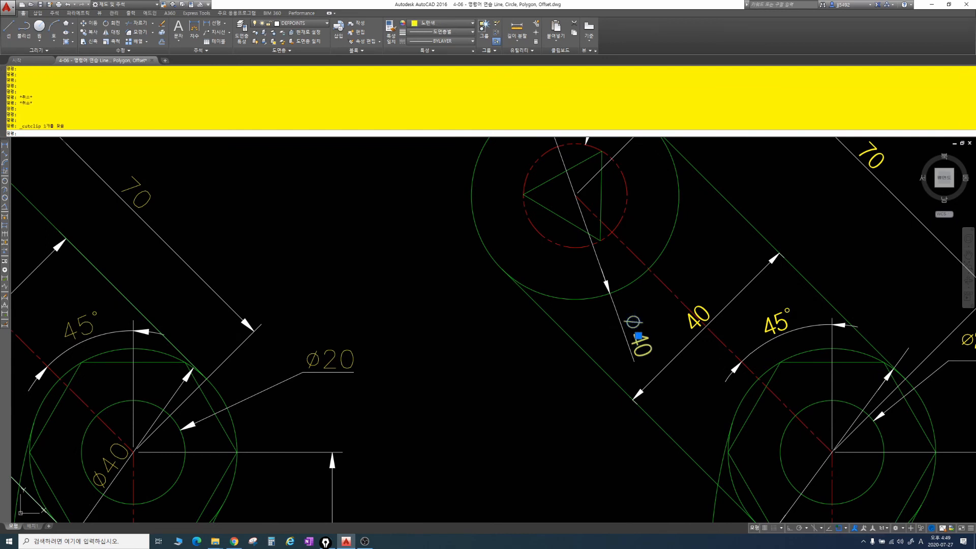
pyautogui.hotkey('ctrl', 'x')
pyautogui.scroll(-1, 621, 280)
pyautogui.hotkey('ctrl', 'v')
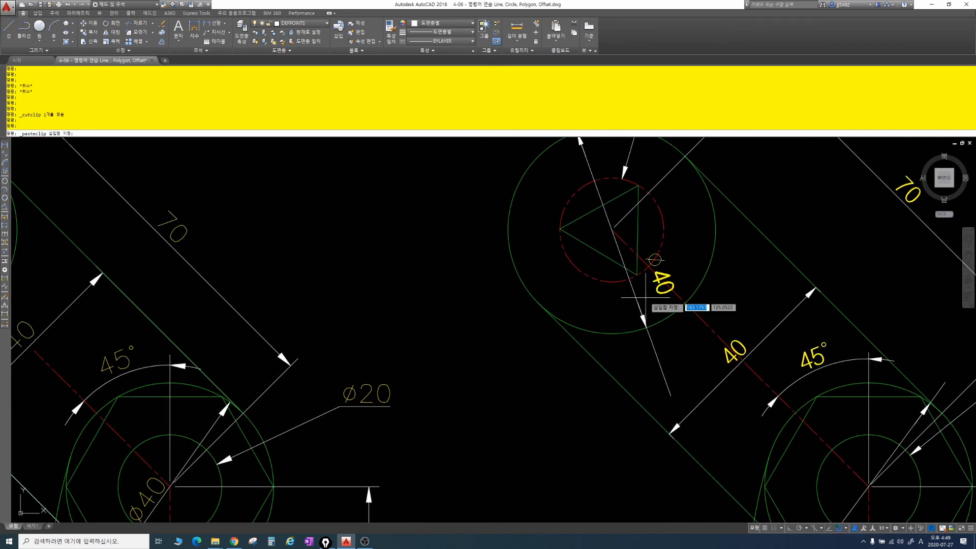
pyautogui.scroll(2, 636, 320)
pyautogui.scroll(1, 628, 327)
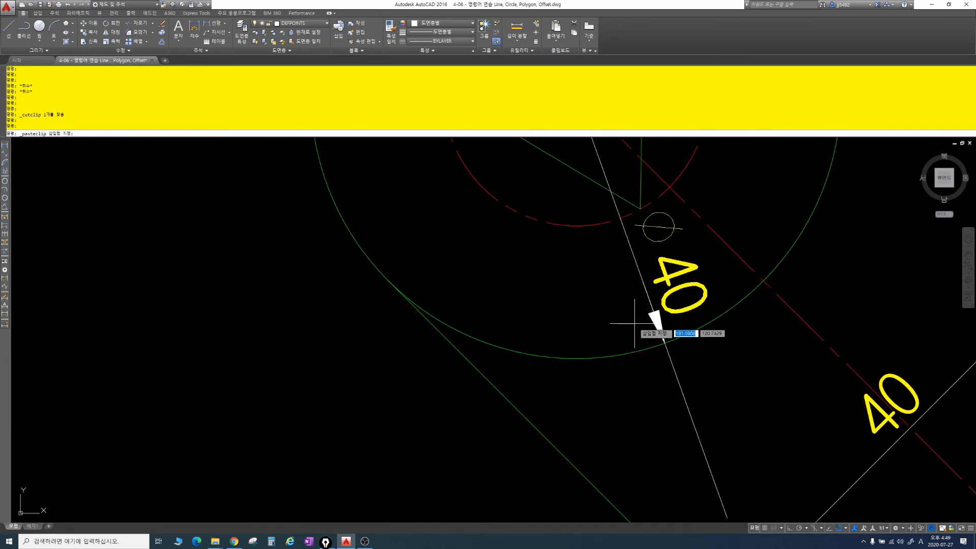
pyautogui.click(635, 323)
pyautogui.scroll(-3, 662, 341)
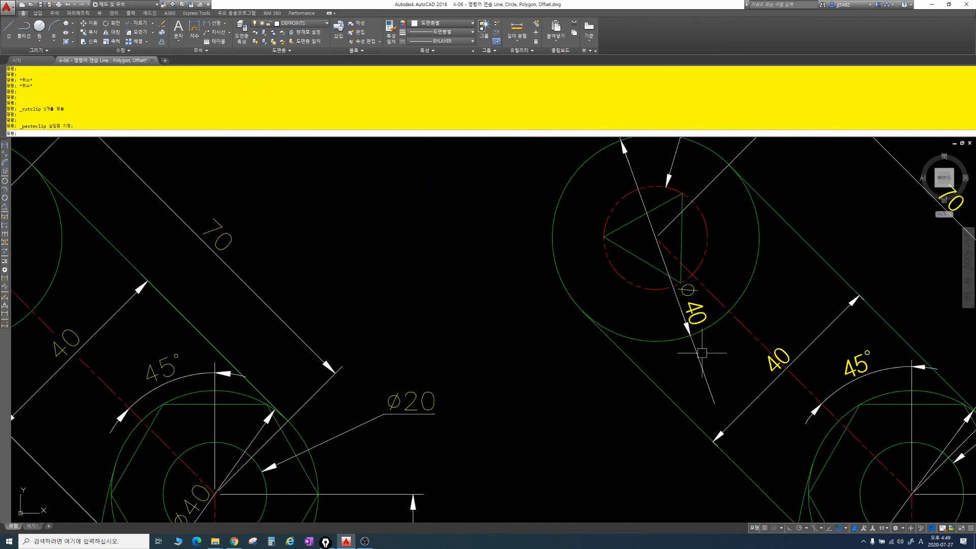
# Step: Delete the leftover dimension-line segments that extend beyond the large upper circle at both ends
pyautogui.scroll(-2, 702, 353)
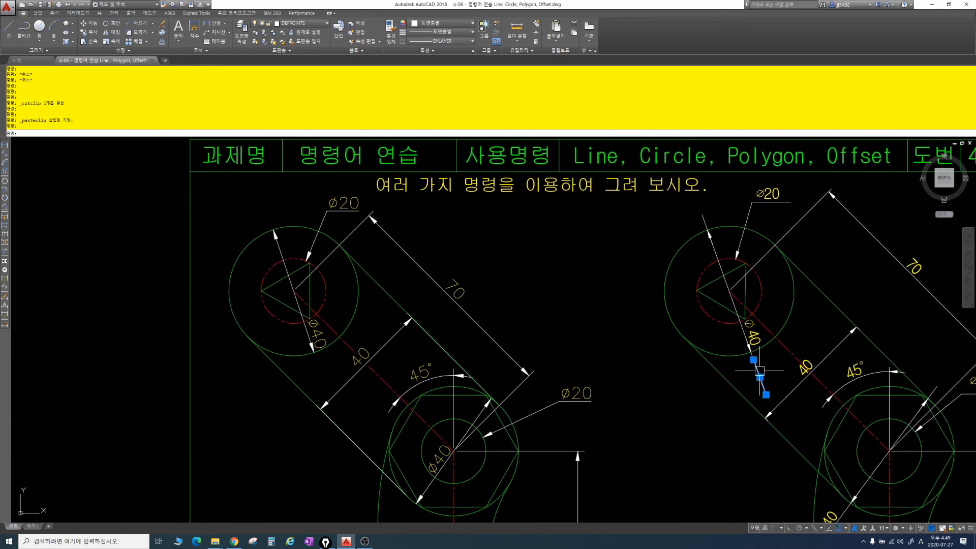
pyautogui.press('Delete')
pyautogui.click(743, 335)
pyautogui.press('Delete')
pyautogui.click(703, 217)
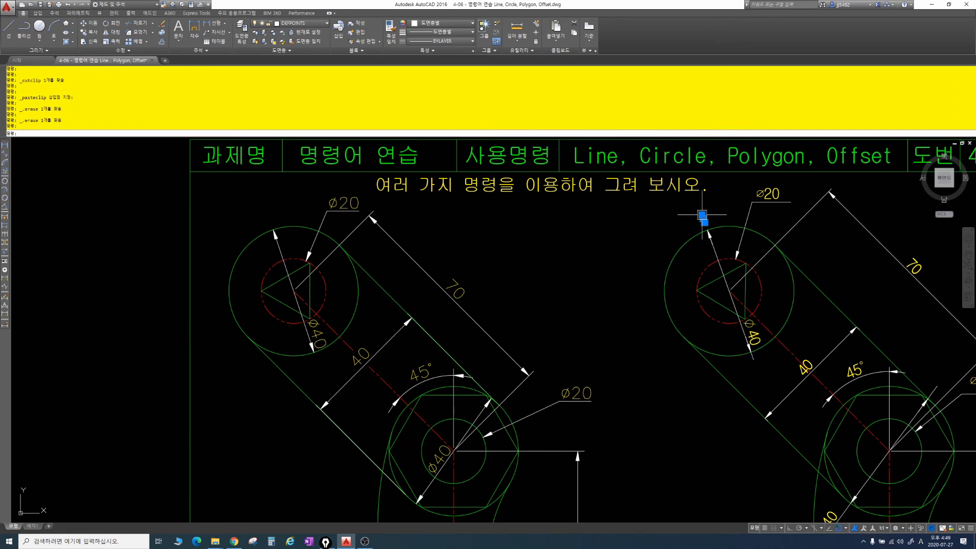
pyautogui.press('Delete')
pyautogui.scroll(2, 734, 346)
pyautogui.click(762, 362)
pyautogui.press('Delete')
pyautogui.scroll(-2, 777, 382)
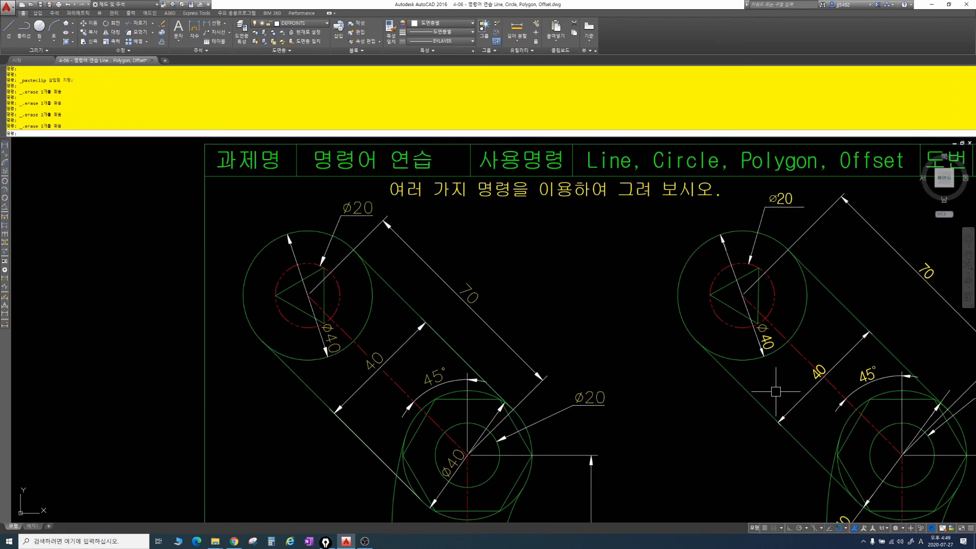
# Step: Break the slanted red centre line around the text of the link's 40 width dimension
pyautogui.moveTo(775, 391); pyautogui.dragTo(759, 353, button='middle')
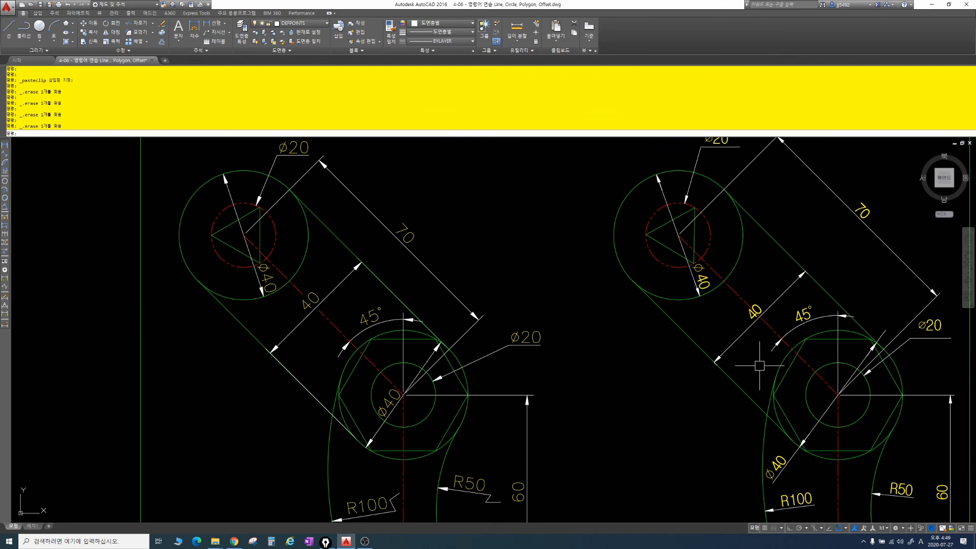
pyautogui.scroll(3, 751, 337)
pyautogui.press('Escape')
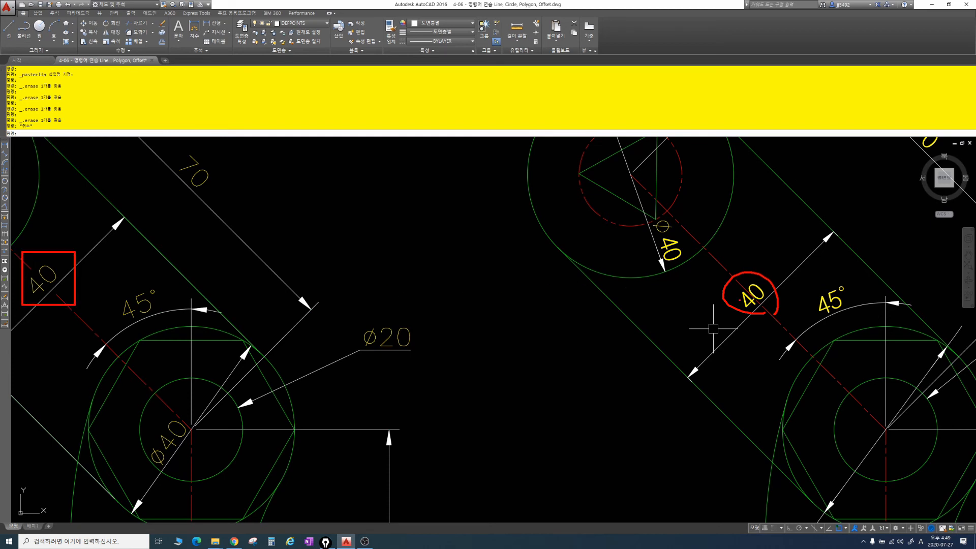
pyautogui.press('Escape')
pyautogui.press('Escape')
pyautogui.press('Escape')
pyautogui.press('Escape')
pyautogui.press('Escape')
pyautogui.press('Escape')
pyautogui.scroll(2, 747, 320)
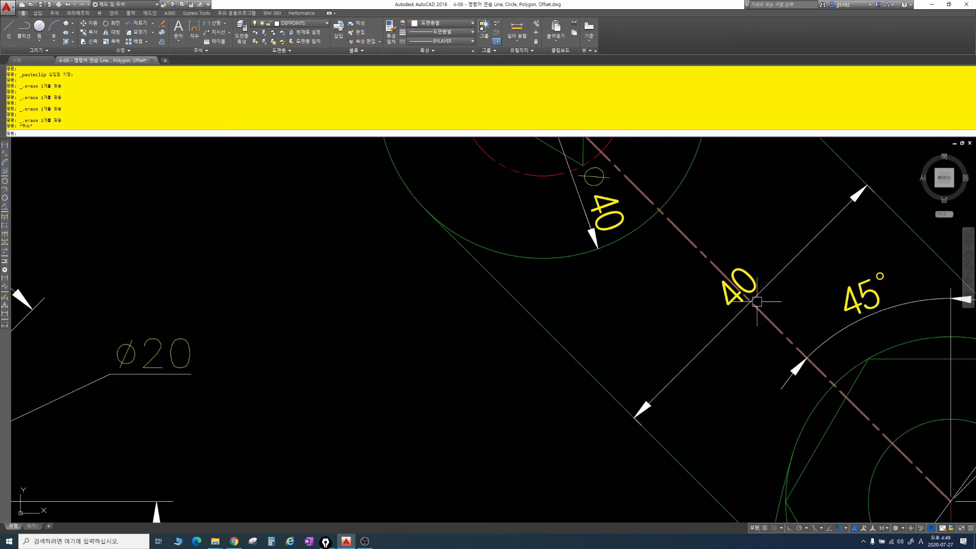
pyautogui.scroll(2, 762, 312)
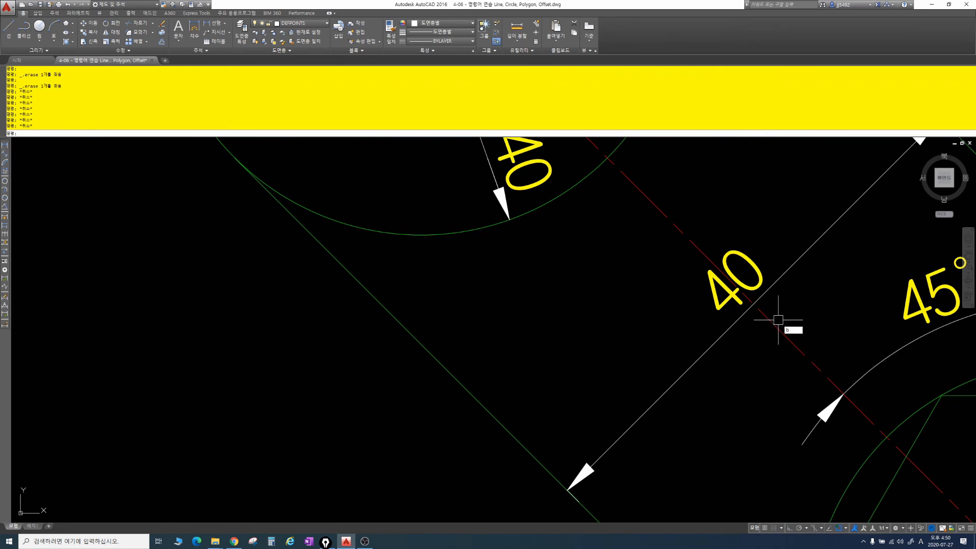
pyautogui.write('br')
pyautogui.press('Return')
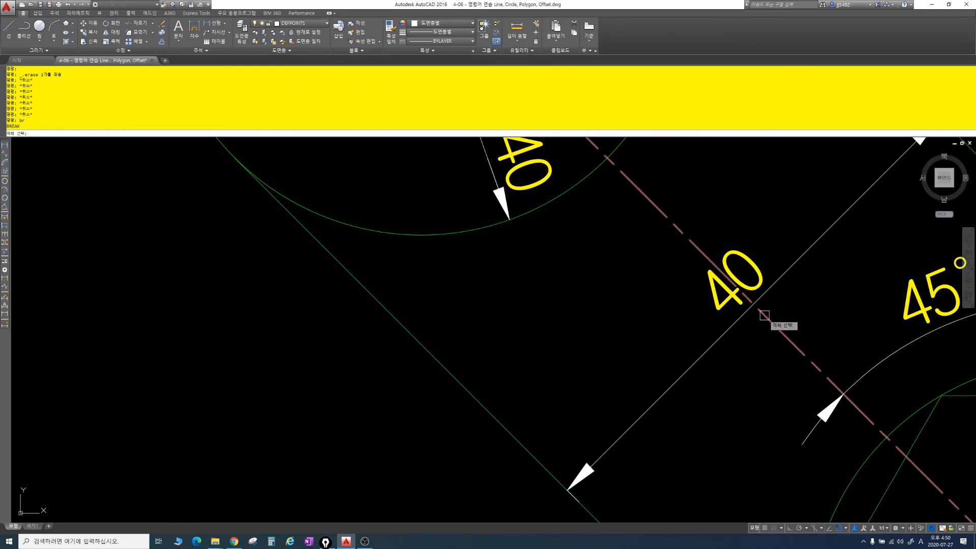
pyautogui.click(765, 315)
pyautogui.click(712, 225)
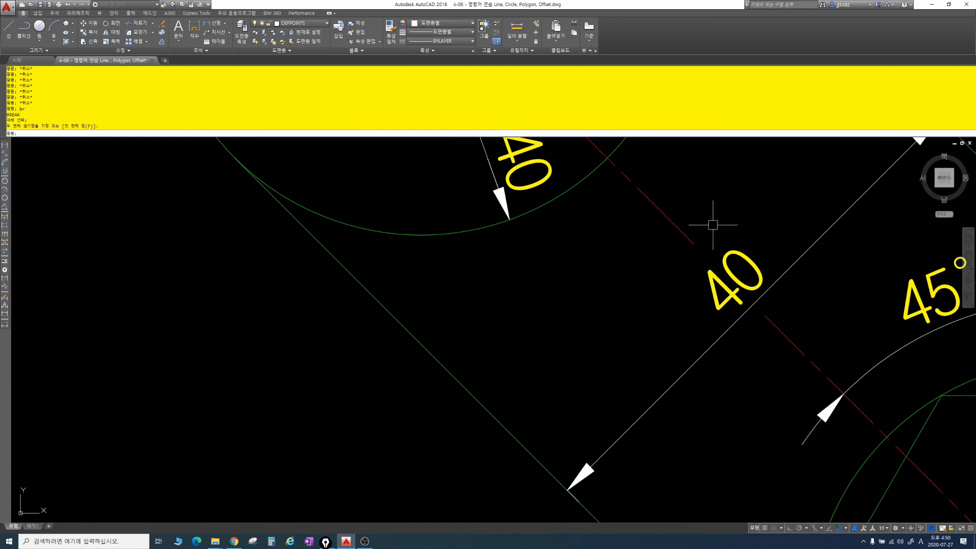
pyautogui.press('Escape')
pyautogui.press('Escape')
# Step: Explode the hexagon circle's Ø40 dimension into separate objects
pyautogui.scroll(-5, 752, 285)
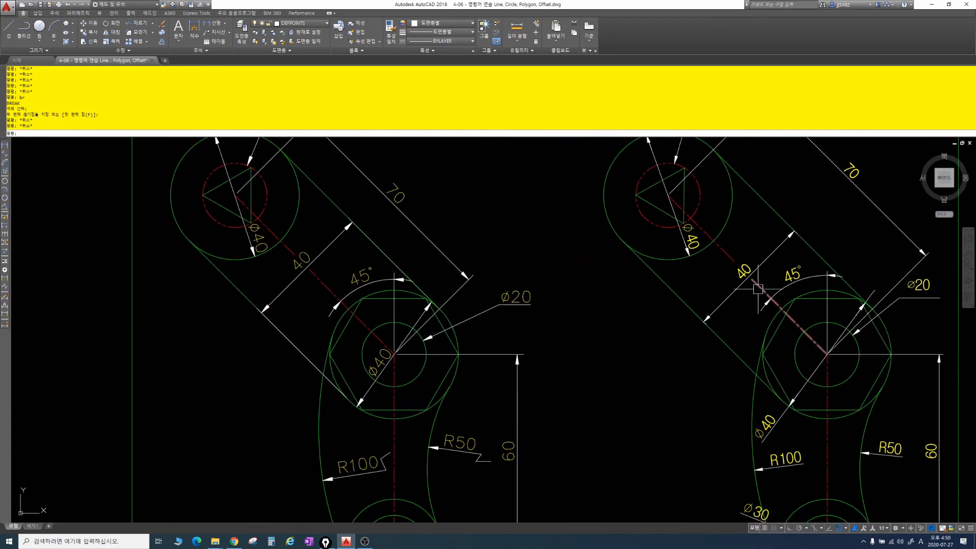
pyautogui.scroll(3, 758, 325)
pyautogui.press('Escape')
pyautogui.press('Escape')
pyautogui.press('Escape')
pyautogui.write('x')
pyautogui.press('Return')
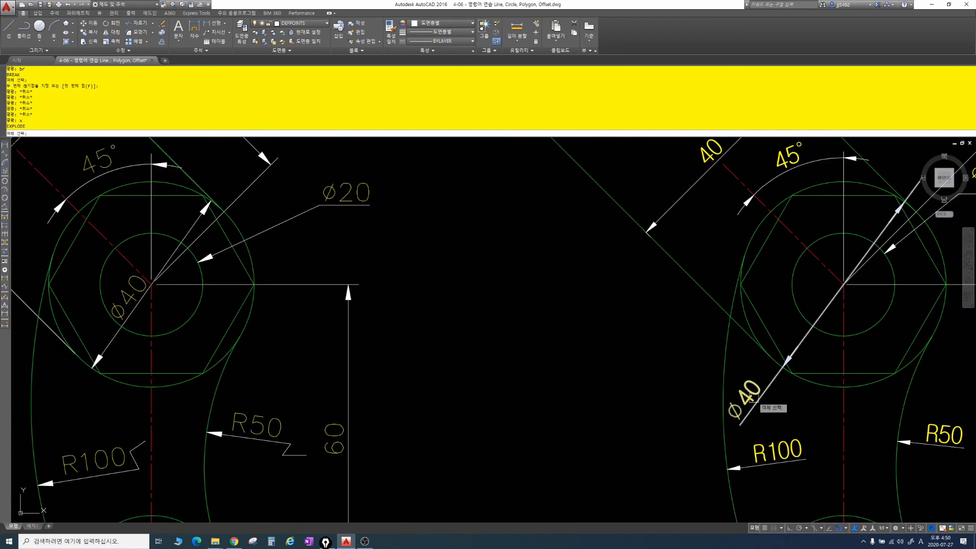
pyautogui.click(750, 397)
pyautogui.press('Return')
# Step: Move the exploded Ø40 text inside the hexagon's inner circle by cutting and pasting it beside the dimension line with object snap off
pyautogui.click(749, 395)
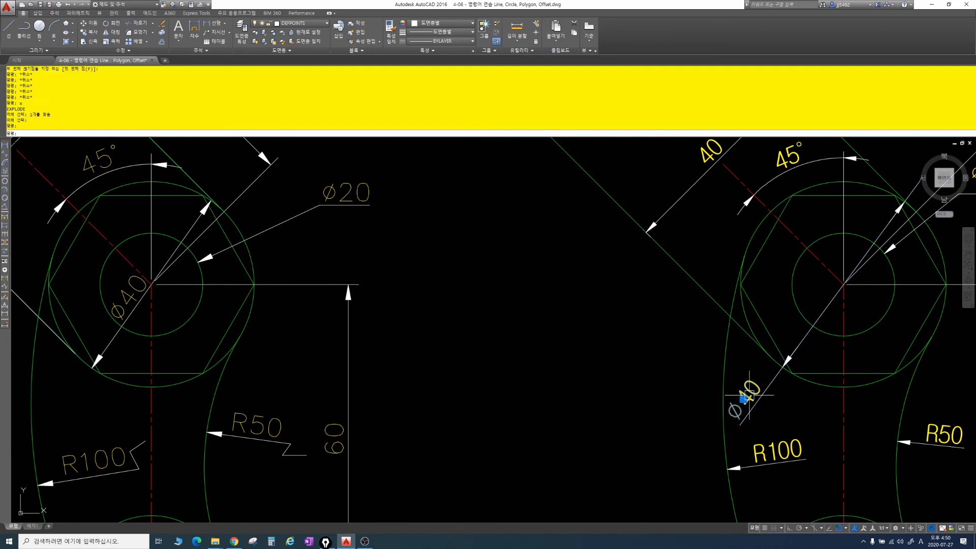
pyautogui.hotkey('ctrl', 'x')
pyautogui.hotkey('ctrl', 'v')
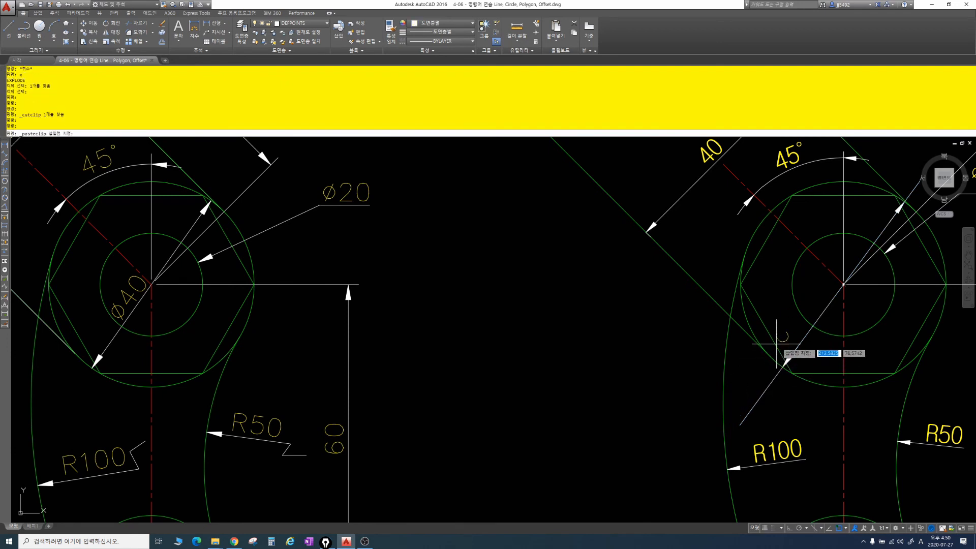
pyautogui.scroll(2, 803, 309)
pyautogui.click(816, 333)
pyautogui.hotkey('ctrl', 'z')
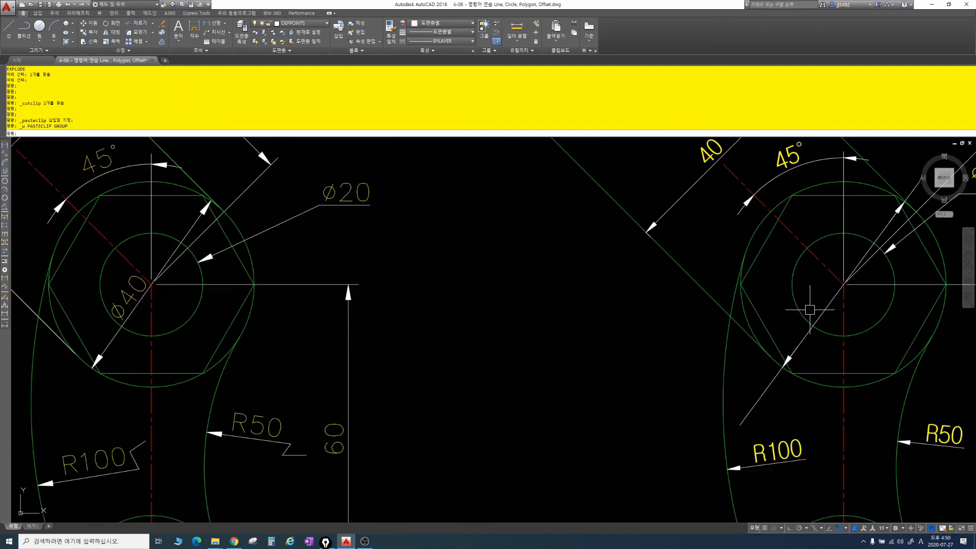
pyautogui.hotkey('ctrl', 'v')
pyautogui.scroll(6, 797, 318)
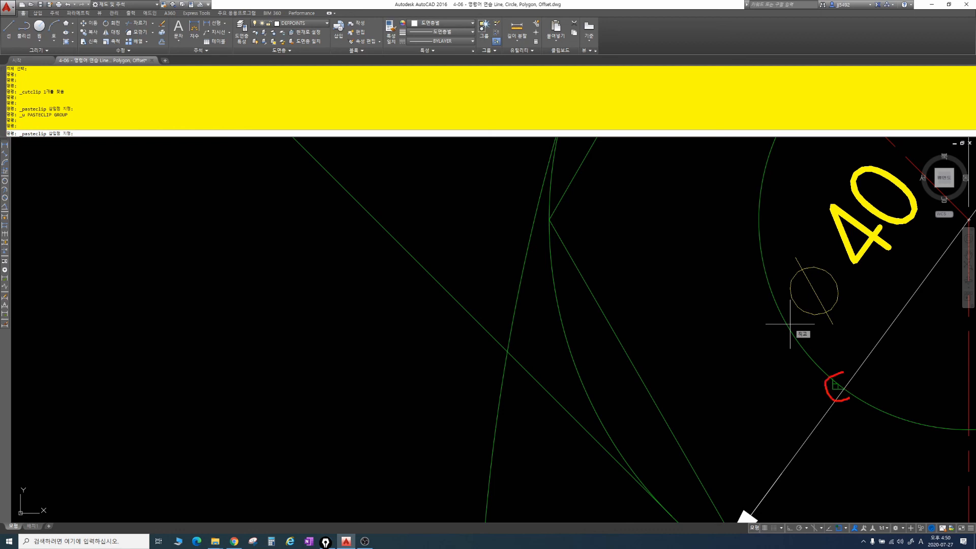
pyautogui.press('F3')
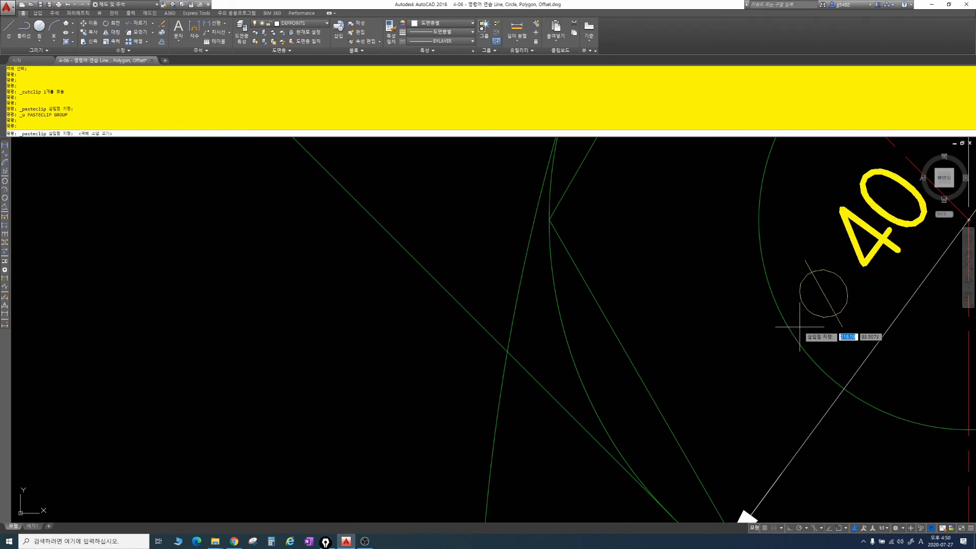
pyautogui.click(799, 327)
pyautogui.scroll(-3, 800, 327)
pyautogui.press('F3')
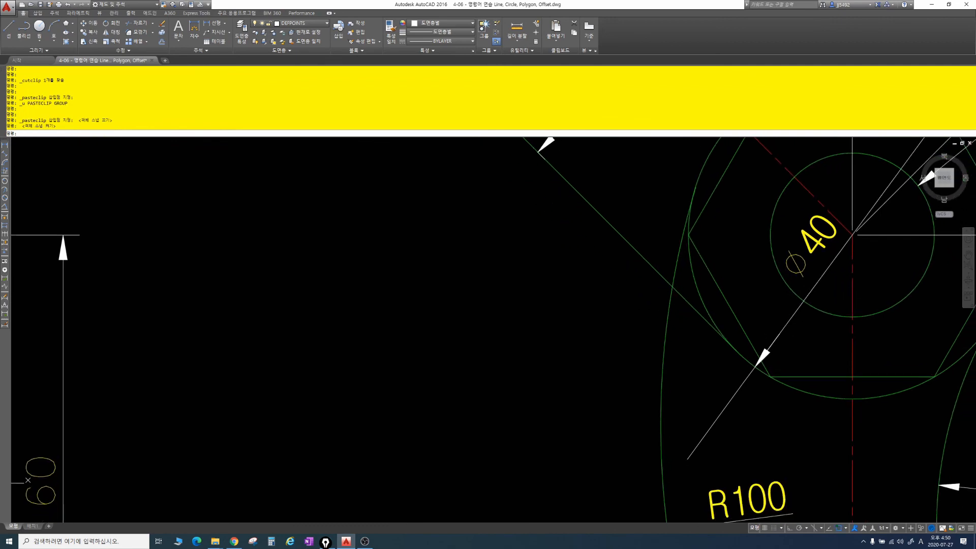
# Step: Delete the leftover Ø40 dimension-line segments that extend beyond the hexagon's circumscribed circle at both ends
pyautogui.click(697, 385)
pyautogui.press('Delete')
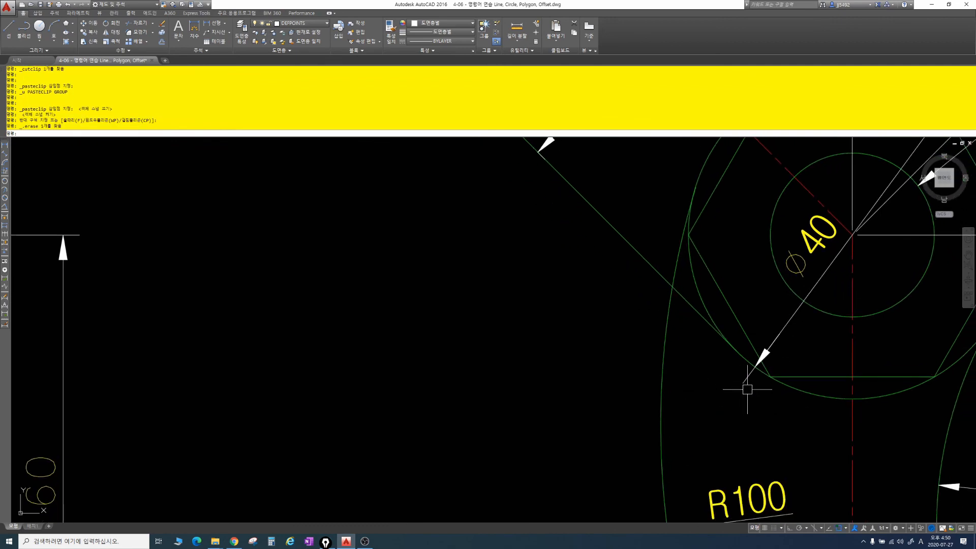
pyautogui.press('Delete')
pyautogui.scroll(-2, 828, 337)
pyautogui.moveTo(909, 264); pyautogui.dragTo(788, 355, button='middle')
pyautogui.scroll(3, 774, 333)
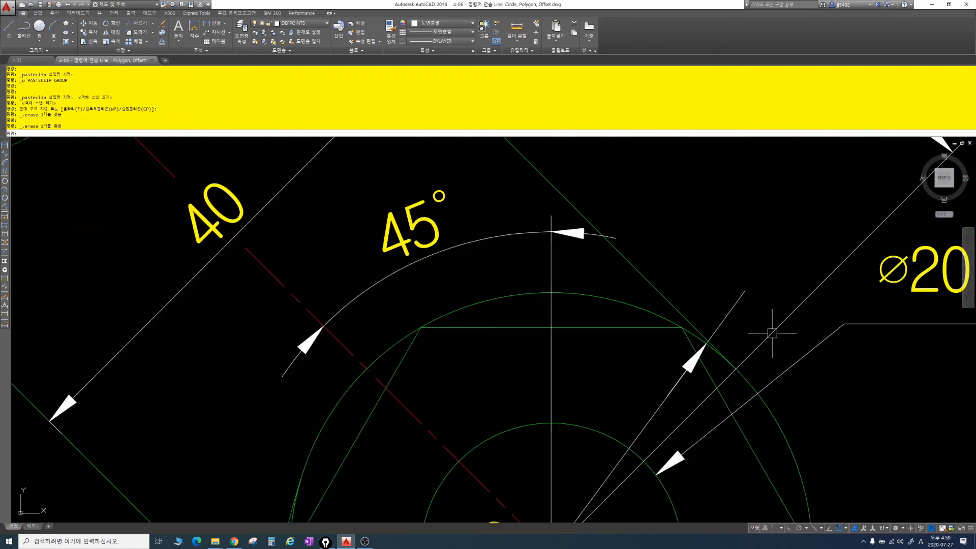
pyautogui.moveTo(746, 333); pyautogui.dragTo(750, 220, button='middle')
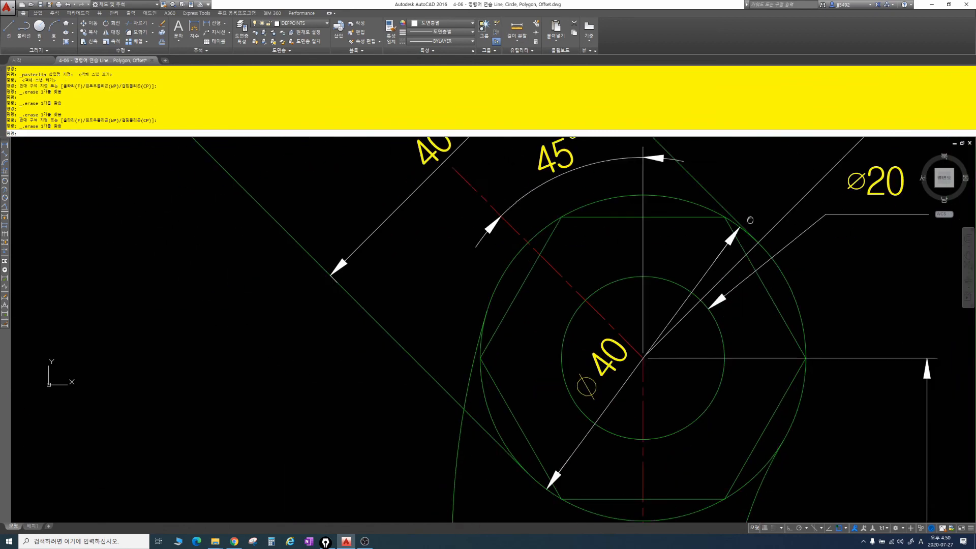
# Step: Explode the Ø30 dimension of the lower outer circle into separate objects
pyautogui.scroll(-1, 755, 422)
pyautogui.moveTo(754, 422)
pyautogui.mouseDown(button='middle')
pyautogui.moveTo(775, 248)
pyautogui.moveTo(798, 181)
pyautogui.mouseUp(button='middle')
pyautogui.scroll(1, 667, 392)
pyautogui.moveTo(667, 392); pyautogui.dragTo(666, 319, button='middle')
pyautogui.write('x')
pyautogui.press('Return')
pyautogui.click(581, 321)
pyautogui.press('Return')
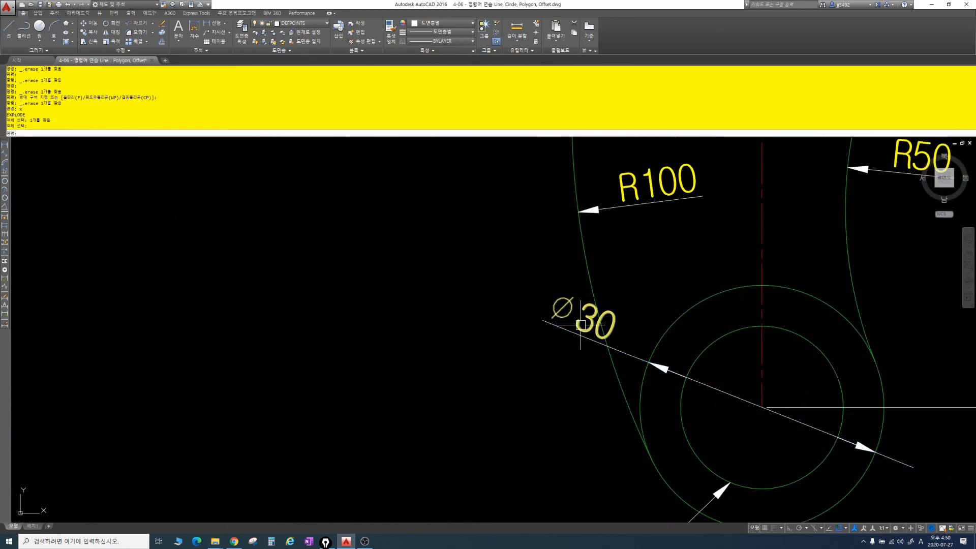
# Step: Move the exploded Ø30 text inside the lower circle by cutting and pasting it just above the dimension line
pyautogui.hotkey('ctrl', 'x')
pyautogui.hotkey('ctrl', 'v')
pyautogui.scroll(-3, 618, 360)
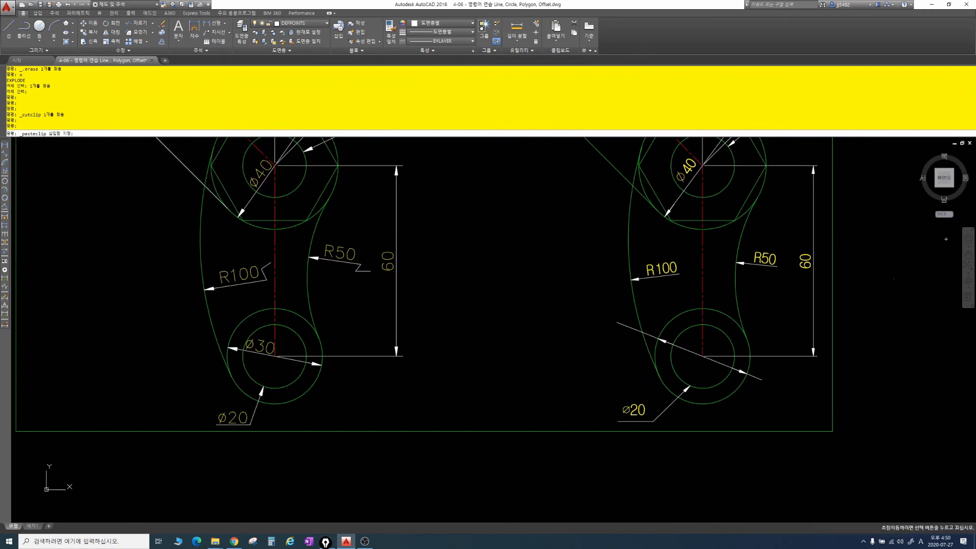
pyautogui.scroll(3, 668, 361)
pyautogui.scroll(2, 688, 336)
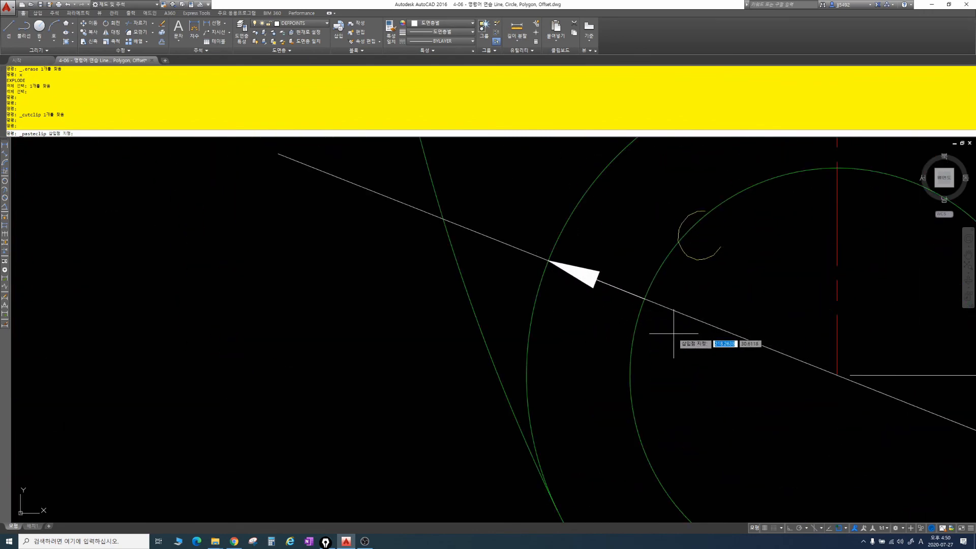
pyautogui.click(673, 353)
pyautogui.scroll(-2, 679, 359)
pyautogui.moveTo(679, 359); pyautogui.dragTo(670, 314, button='middle')
pyautogui.press('Escape')
pyautogui.press('Escape')
pyautogui.press('Escape')
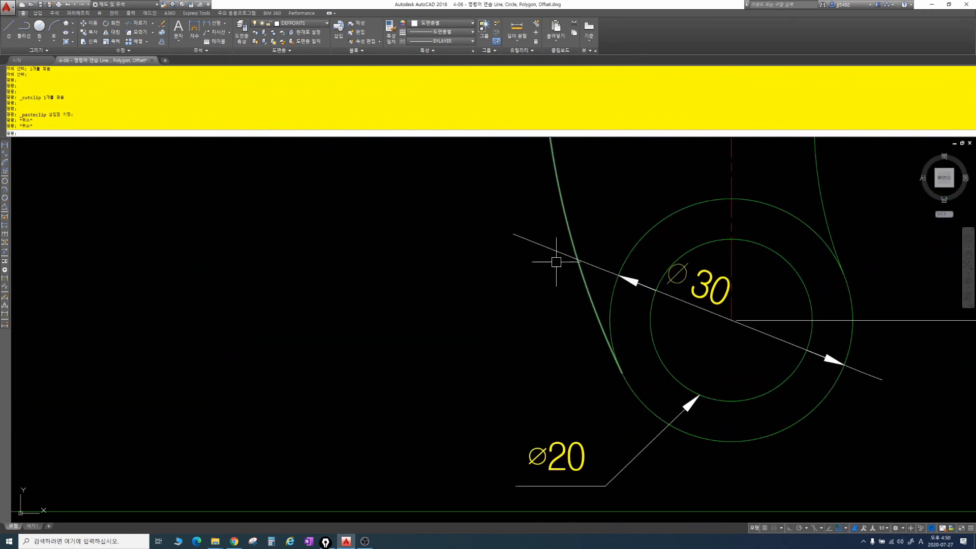
# Step: Delete the leftover Ø30 dimension-line segments that extend beyond the lower outer circle at both ends
pyautogui.click(535, 244)
pyautogui.press('Delete')
pyautogui.click(599, 267)
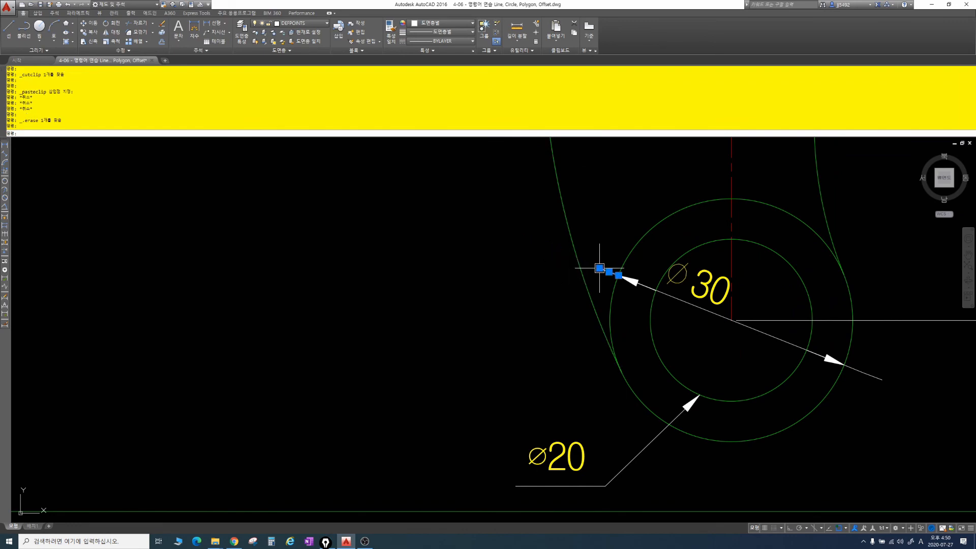
pyautogui.press('Delete')
pyautogui.moveTo(718, 320); pyautogui.dragTo(667, 266, button='middle')
pyautogui.click(819, 325)
pyautogui.press('Delete')
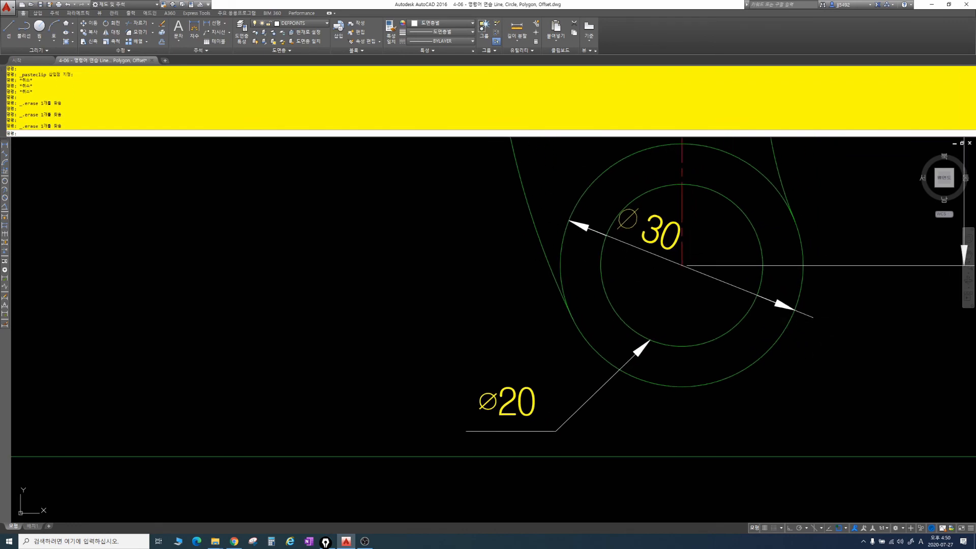
pyautogui.click(808, 327)
pyautogui.press('Delete')
pyautogui.scroll(-5, 808, 326)
pyautogui.moveTo(759, 284); pyautogui.dragTo(626, 401, button='middle')
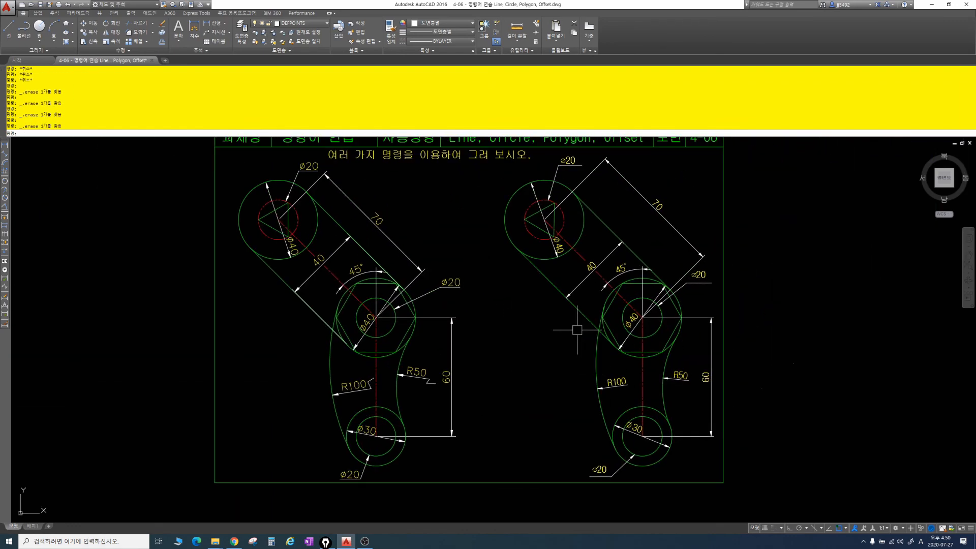
pyautogui.moveTo(552, 329); pyautogui.dragTo(551, 328, button='middle')
pyautogui.press('Escape')
pyautogui.press('Escape')
pyautogui.press('Escape')
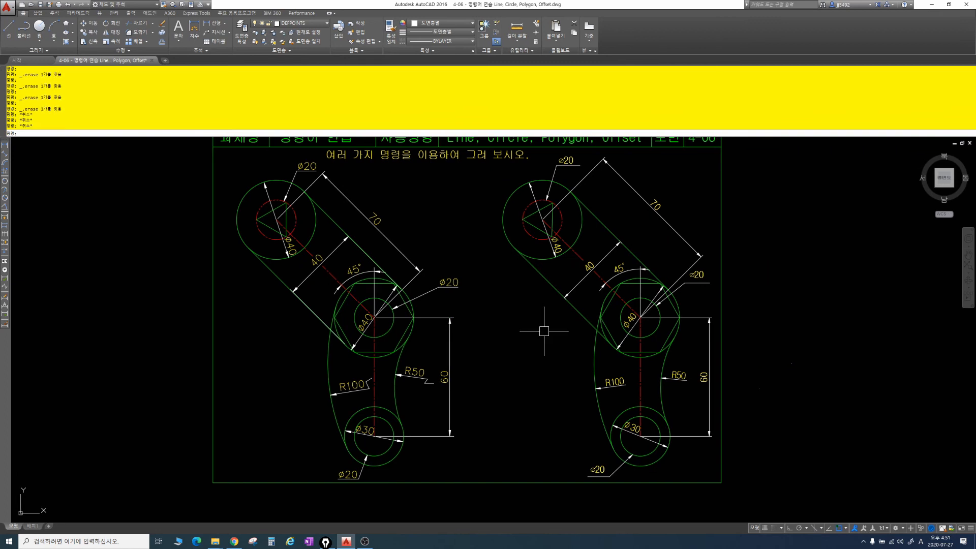
pyautogui.press('Escape')
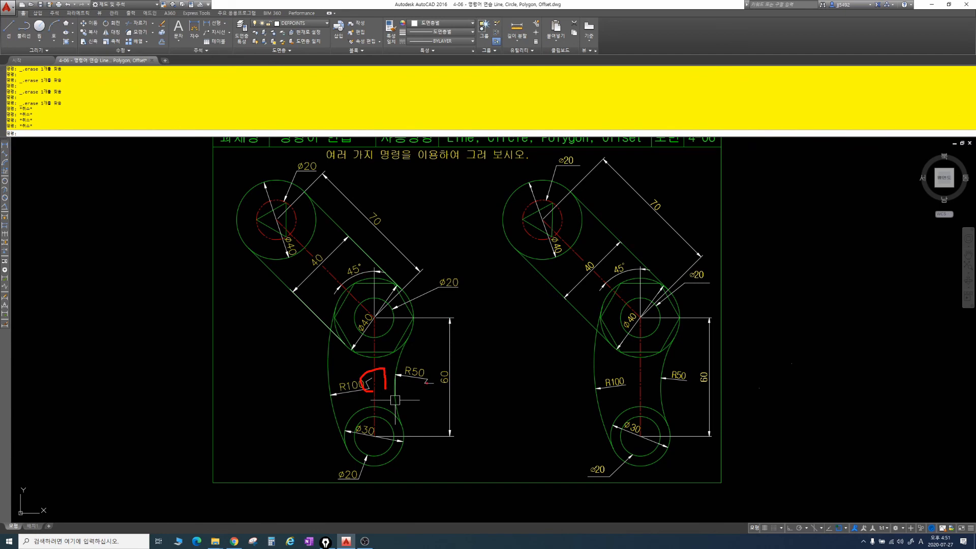
pyautogui.press('Escape')
# Step: Explode the R100 dimension and stretch the free end of its dimension line slightly past the text
pyautogui.scroll(8, 625, 392)
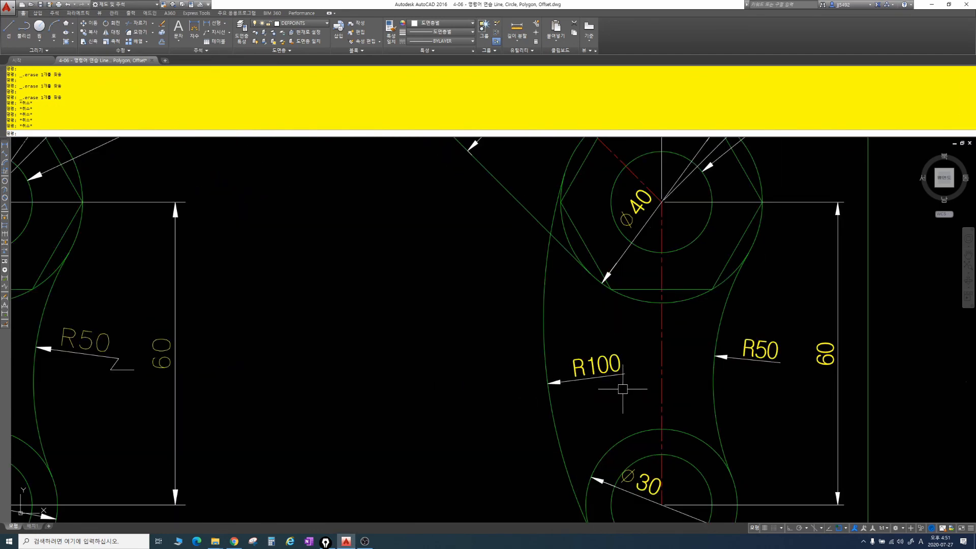
pyautogui.press('Escape')
pyautogui.press('Escape')
pyautogui.press('Escape')
pyautogui.press('Escape')
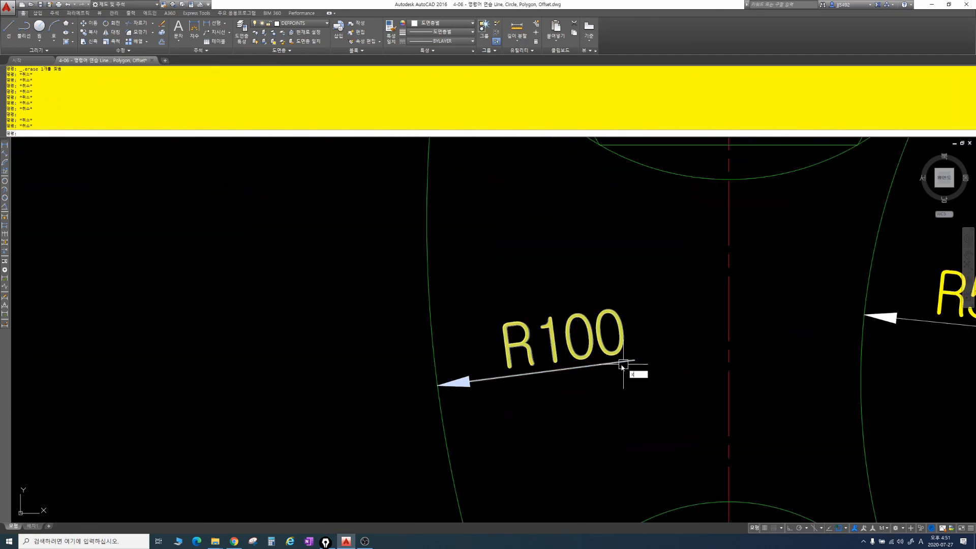
pyautogui.click(616, 364)
pyautogui.press('Return')
pyautogui.click(617, 361)
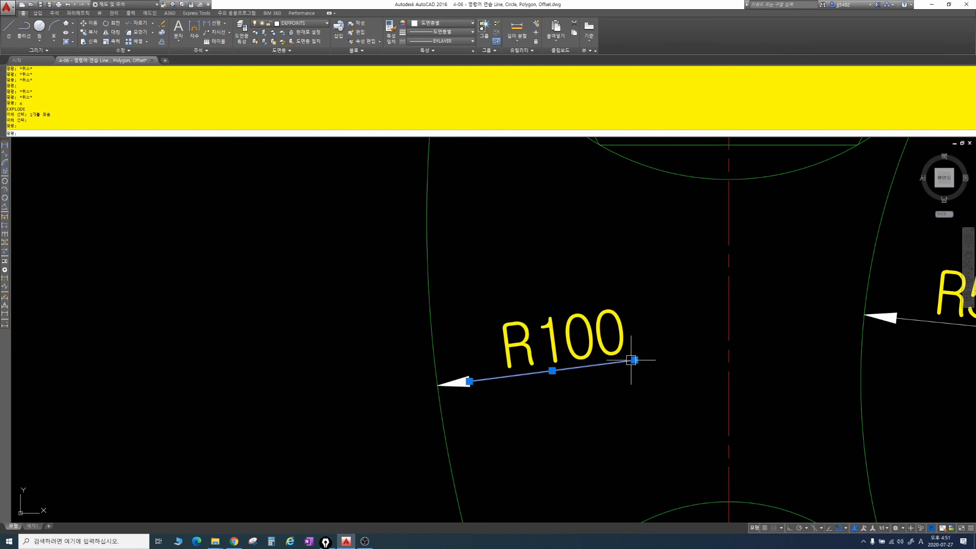
pyautogui.click(634, 360)
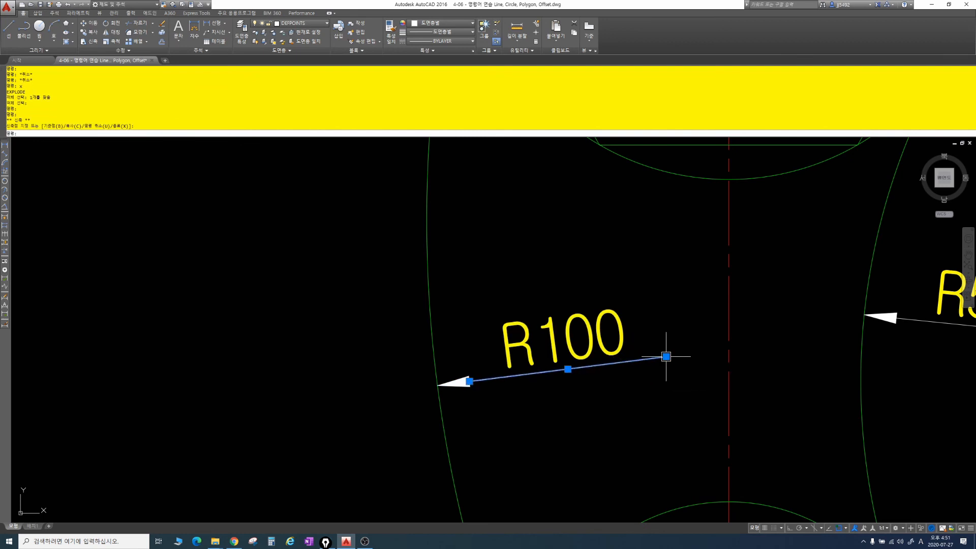
pyautogui.scroll(-4, 665, 356)
pyautogui.press('Escape')
pyautogui.press('Escape')
pyautogui.press('Escape')
# Step: Draw a two-segment zigzag line from the free end of the R100 dimension line, as in the reference
pyautogui.write('l')
pyautogui.press('Return')
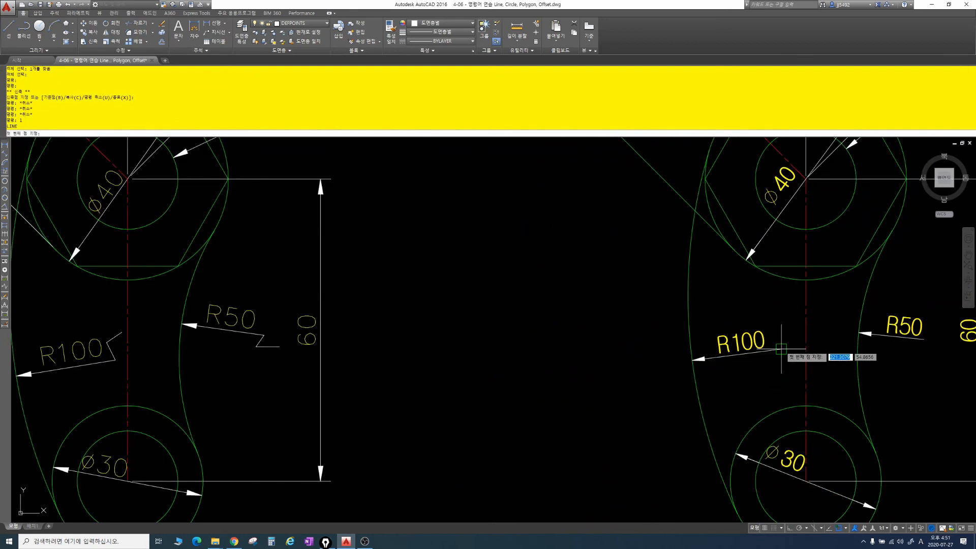
pyautogui.click(780, 343)
pyautogui.click(774, 336)
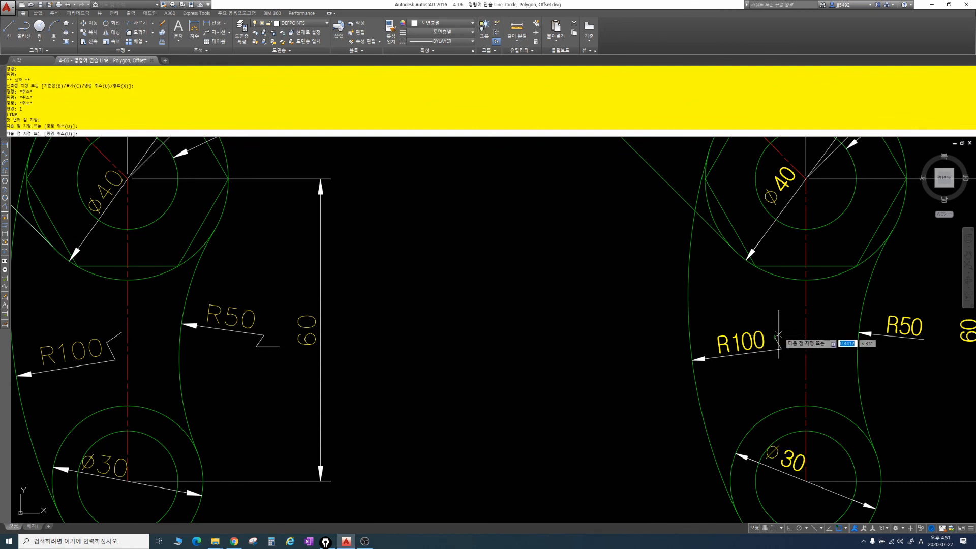
pyautogui.click(788, 329)
pyautogui.press('Return')
# Step: Explode the R50 dimension and stretch the free end of its dimension line slightly past the text
pyautogui.moveTo(909, 338); pyautogui.dragTo(797, 348, button='middle')
pyautogui.press('Escape')
pyautogui.press('Escape')
pyautogui.press('space')
pyautogui.click(797, 347)
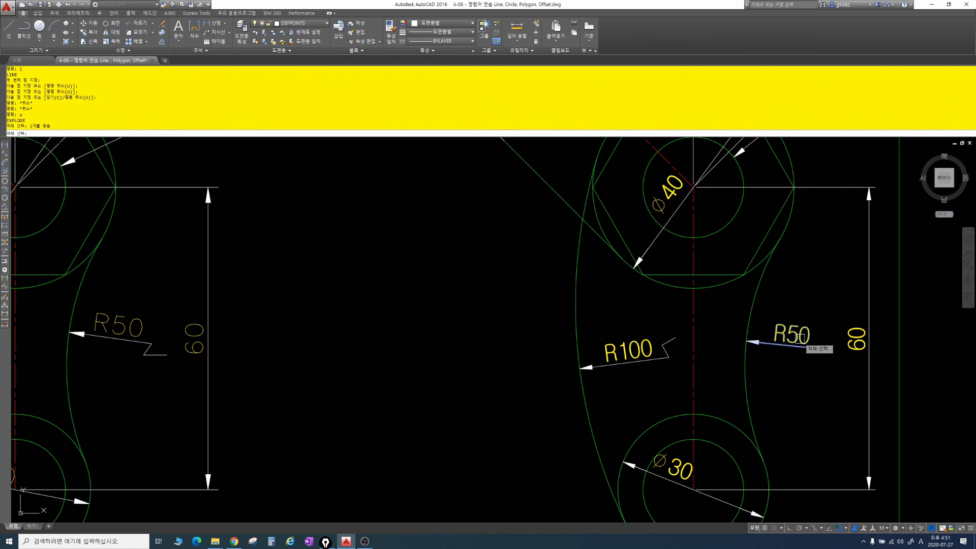
pyautogui.press('space')
pyautogui.click(806, 347)
pyautogui.click(812, 348)
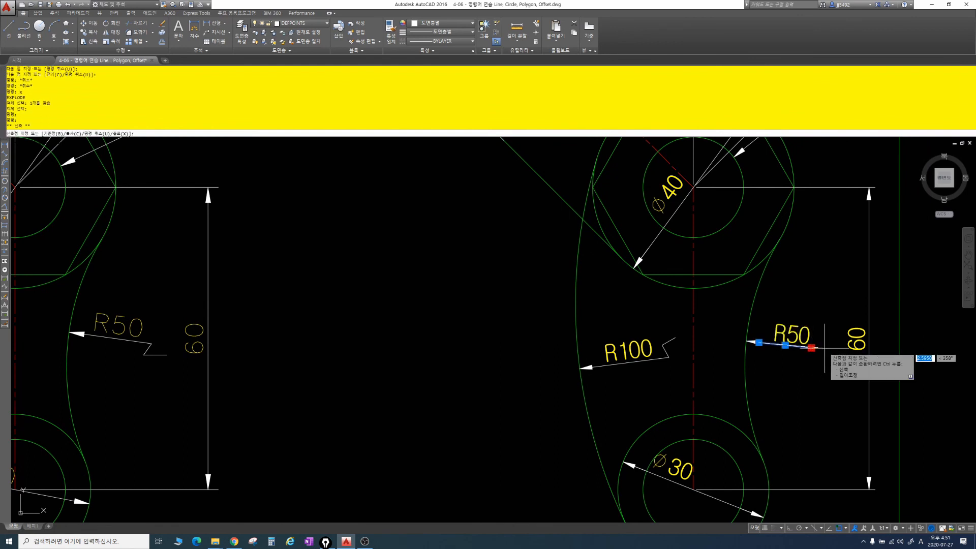
pyautogui.press('Escape')
pyautogui.press('Escape')
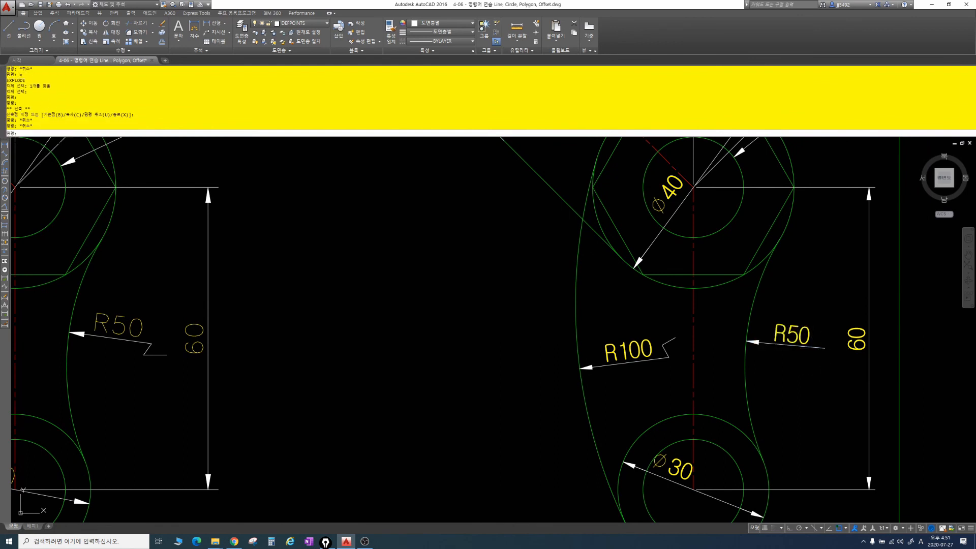
# Step: Draw a two-segment zigzag line below the free end of the R50 dimension line, as in the reference
pyautogui.write('l')
pyautogui.press('space')
pyautogui.click(825, 348)
pyautogui.click(810, 356)
pyautogui.click(827, 363)
pyautogui.press('space')
pyautogui.scroll(-2, 876, 382)
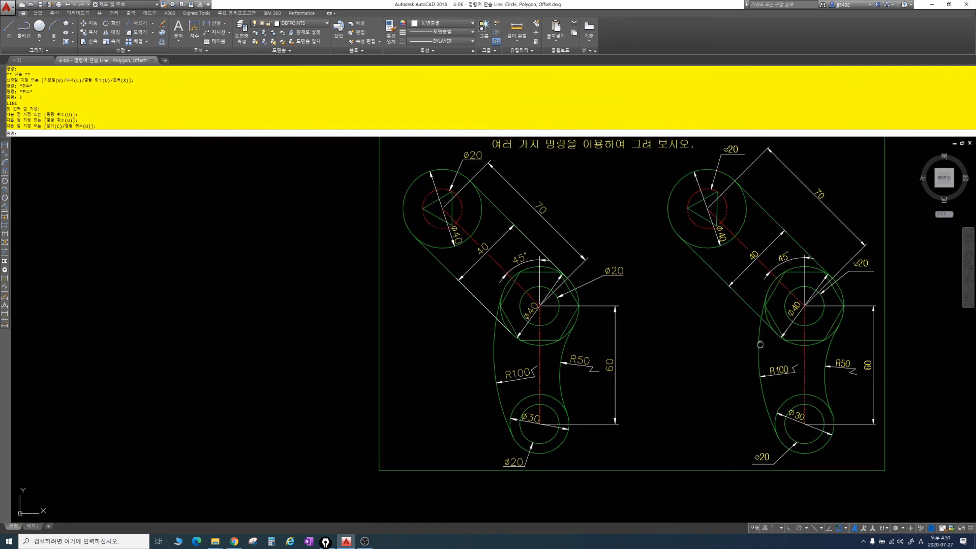
pyautogui.moveTo(759, 344); pyautogui.dragTo(689, 357, button='middle')
pyautogui.press('Escape')
pyautogui.press('Escape')
pyautogui.press('Escape')
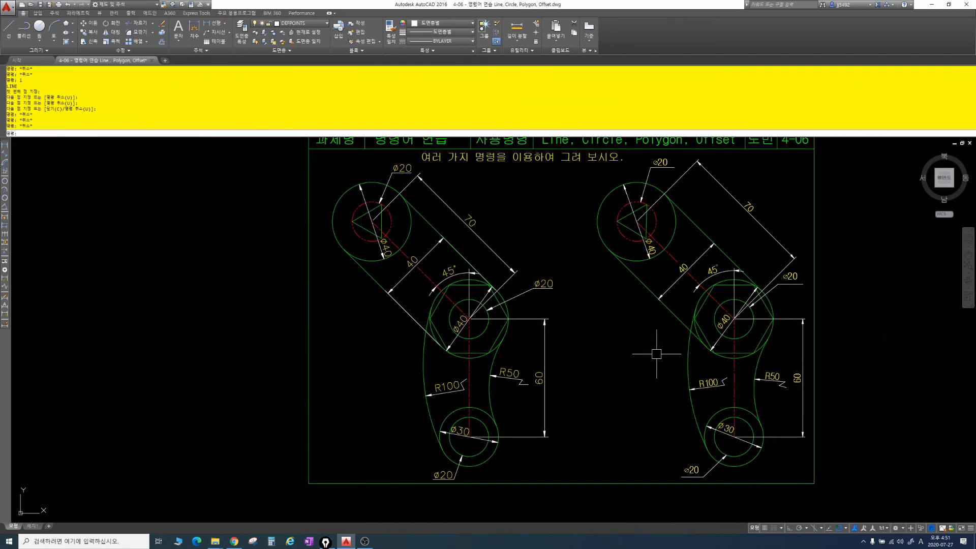
pyautogui.press('Escape')
pyautogui.moveTo(641, 354); pyautogui.dragTo(622, 368, button='middle')
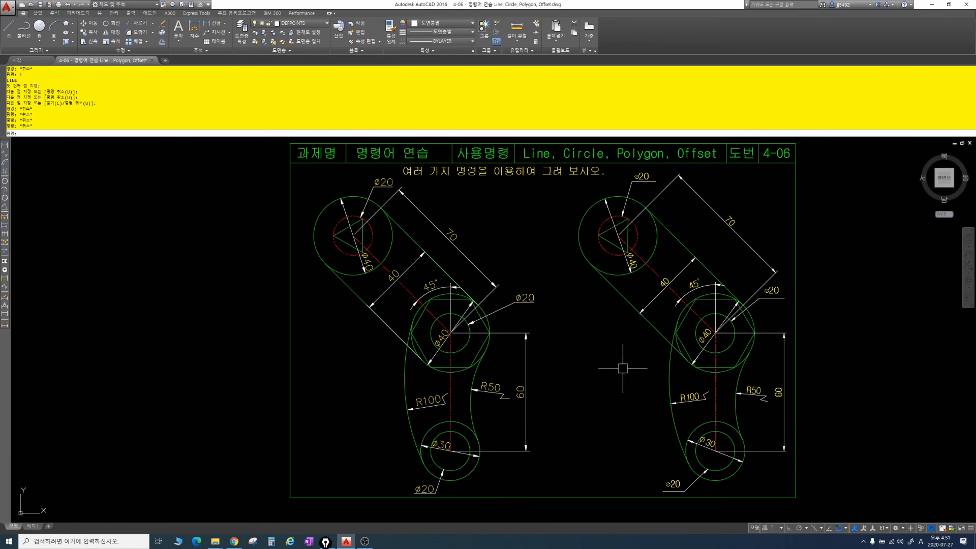